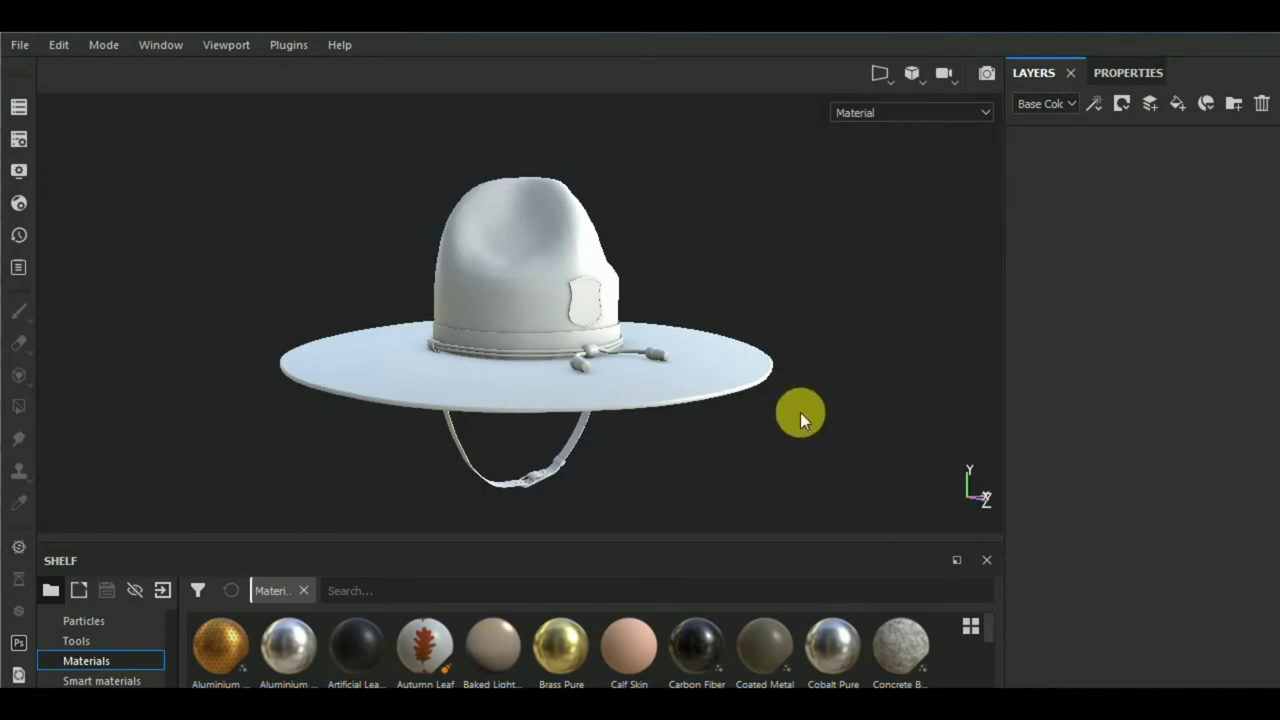
# Search the Smart materials shelf for 'fabric'.
pyautogui.keyDown('alt'); pyautogui.moveTo(800, 412); pyautogui.dragTo(757, 434); pyautogui.keyUp('alt')
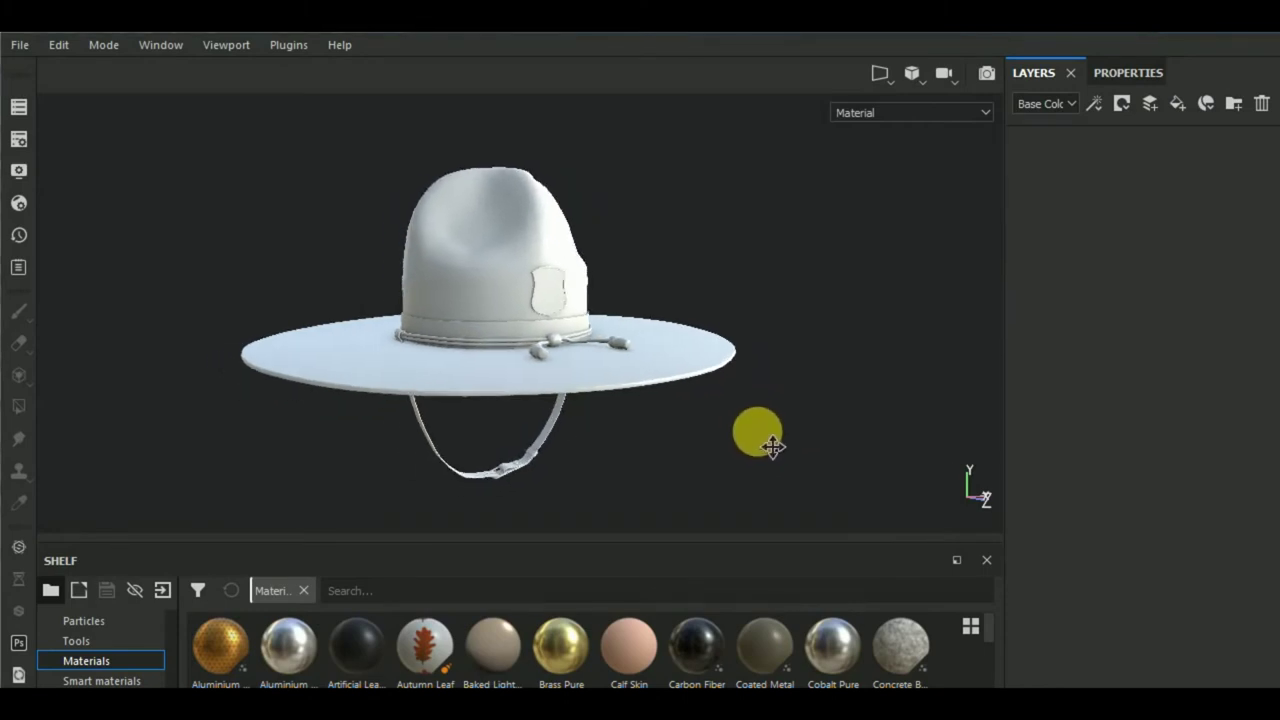
pyautogui.click(485, 600)
pyautogui.write('fabric')
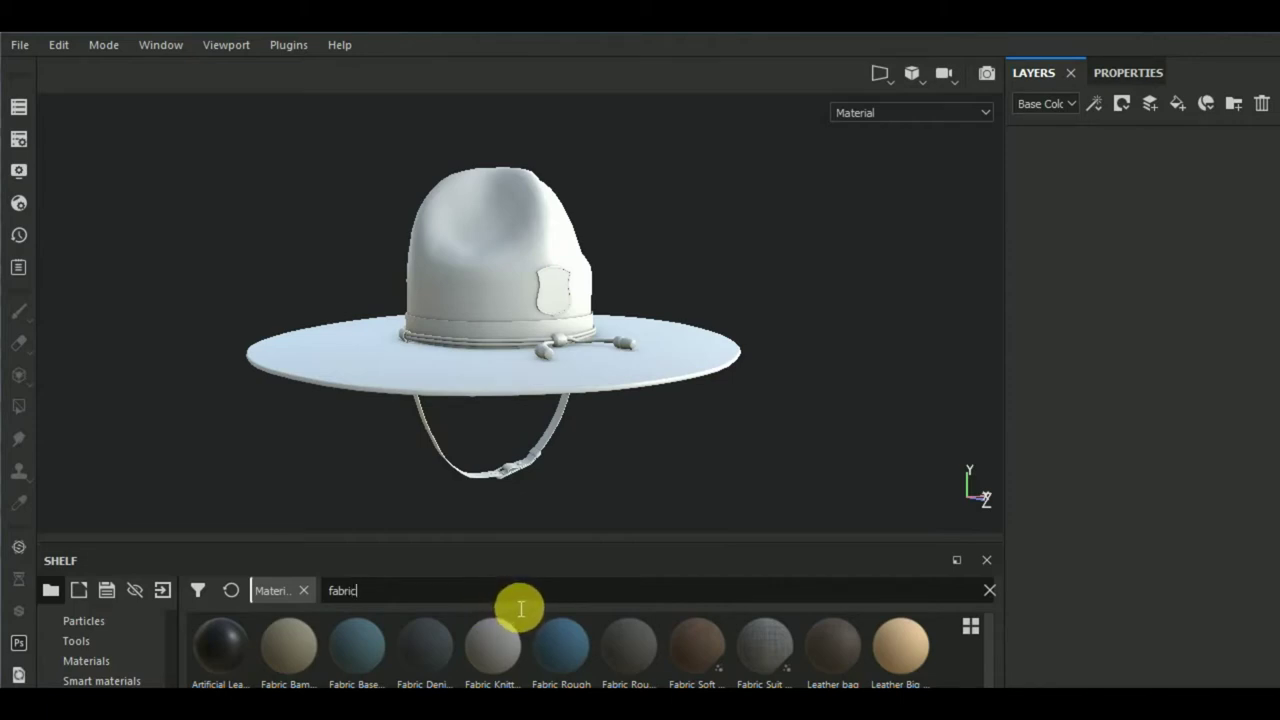
pyautogui.moveTo(507, 540)
pyautogui.mouseDown()
pyautogui.moveTo(519, 521)
pyautogui.moveTo(509, 449)
pyautogui.mouseUp()
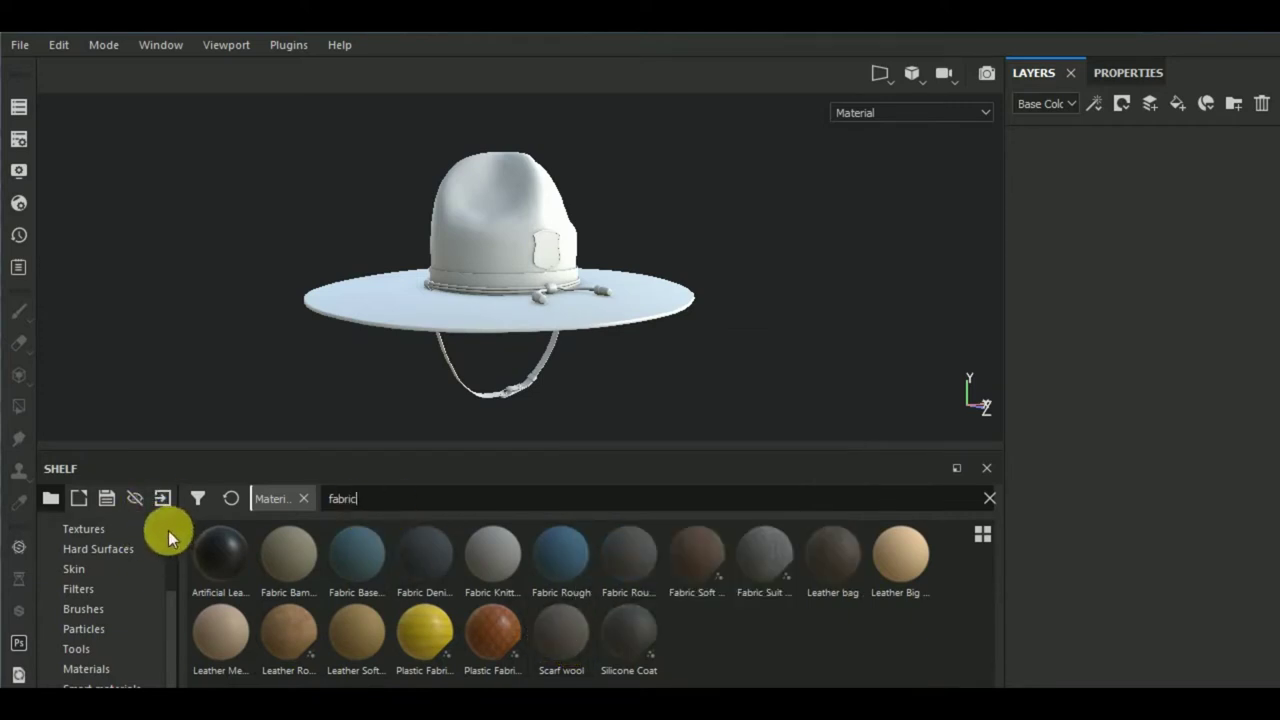
pyautogui.click(403, 503)
pyautogui.write('fabric')
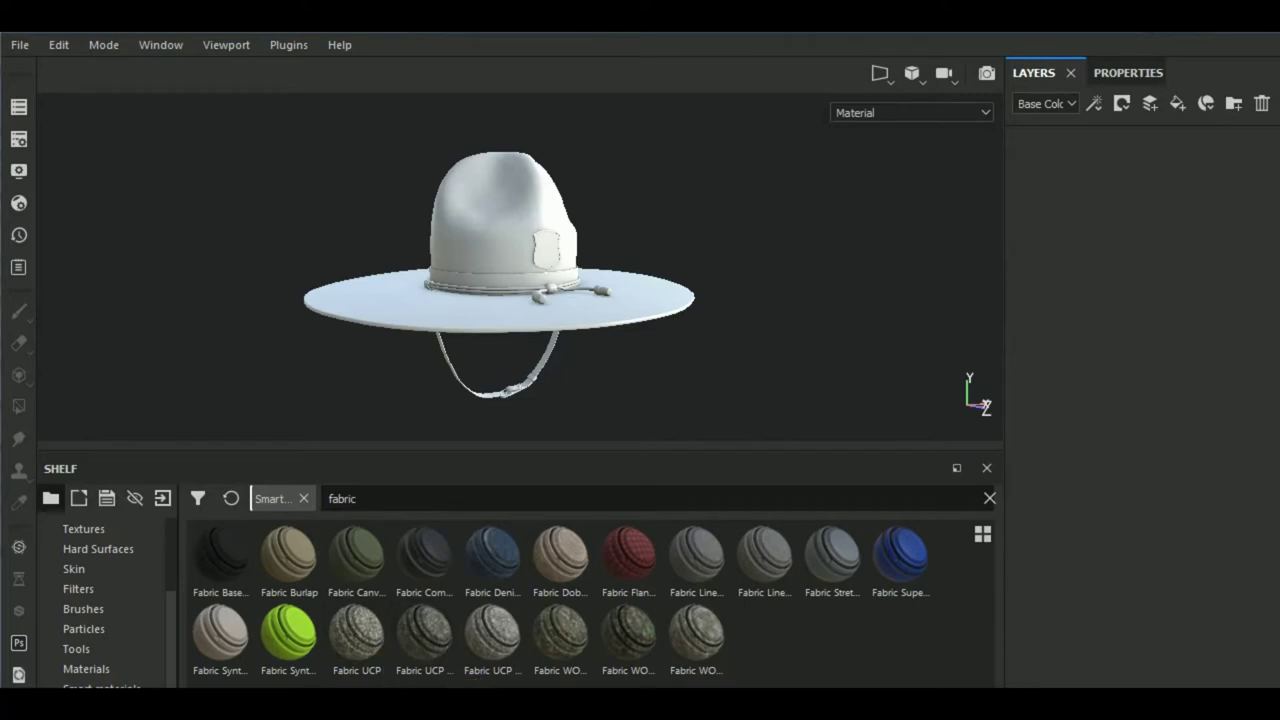
# Switch the shelf to the Materials category and filter it by 'fabric'.
pyautogui.click(100, 668)
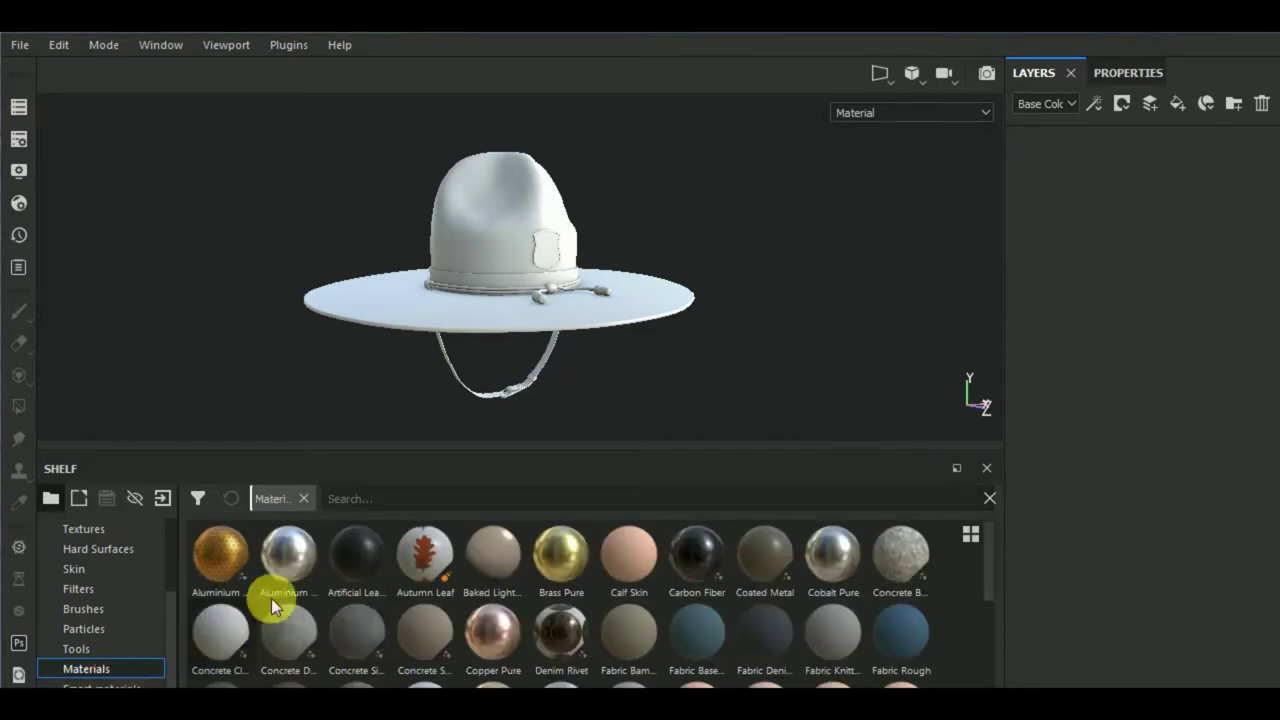
pyautogui.click(376, 498)
pyautogui.write('fabric')
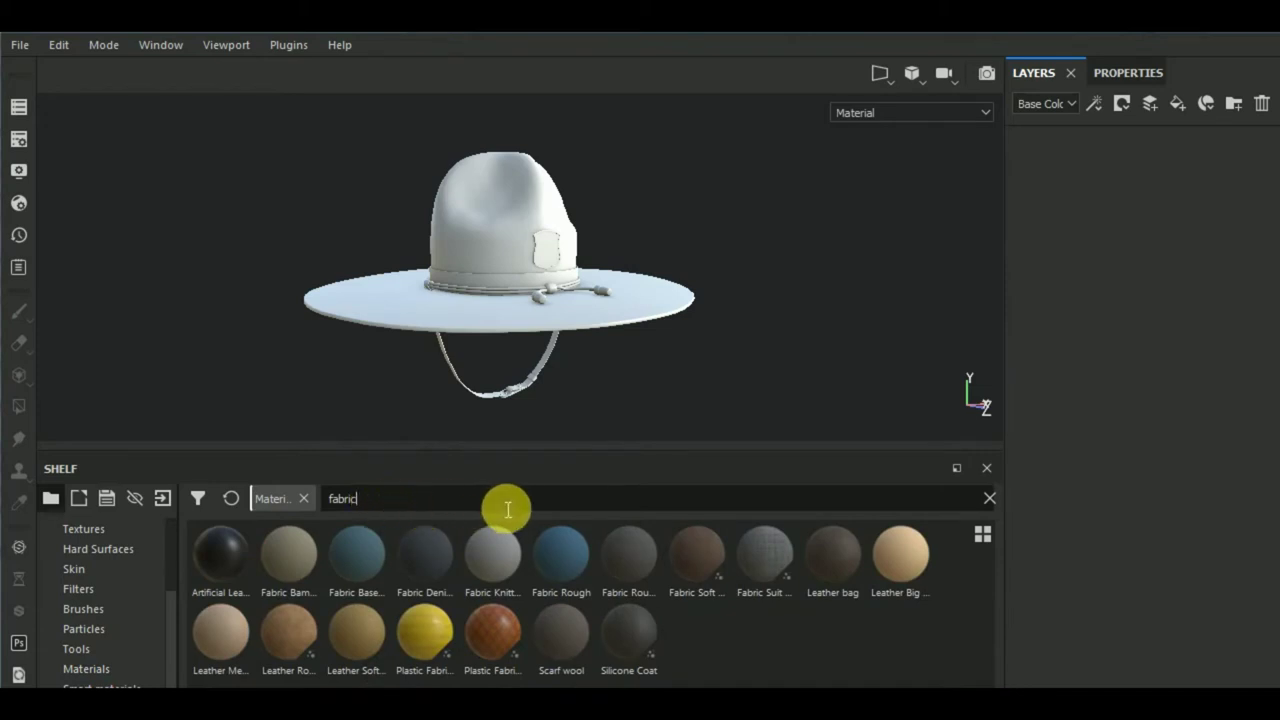
# Apply Fabric Rough Aligned as a fill layer with UV scale -6.5.
pyautogui.click(632, 544)
pyautogui.moveTo(698, 518); pyautogui.dragTo(1069, 277)
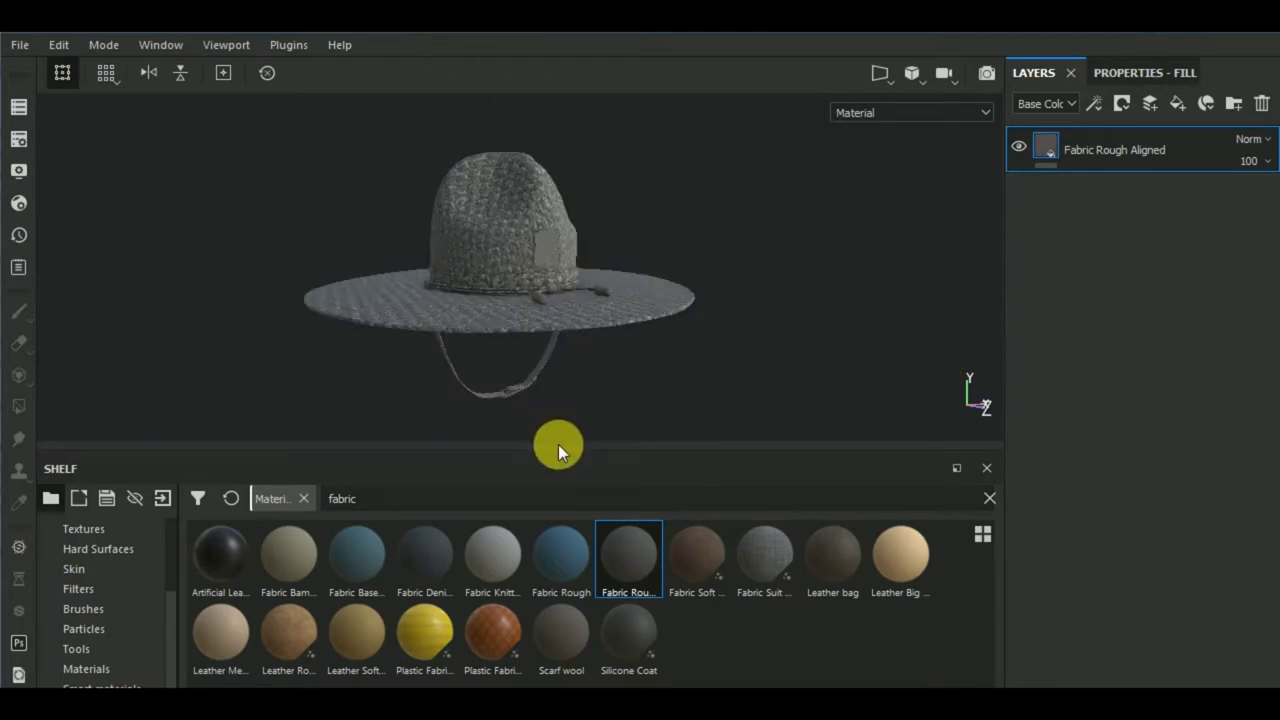
pyautogui.moveTo(558, 449)
pyautogui.mouseDown()
pyautogui.moveTo(568, 532)
pyautogui.moveTo(557, 543)
pyautogui.mouseUp()
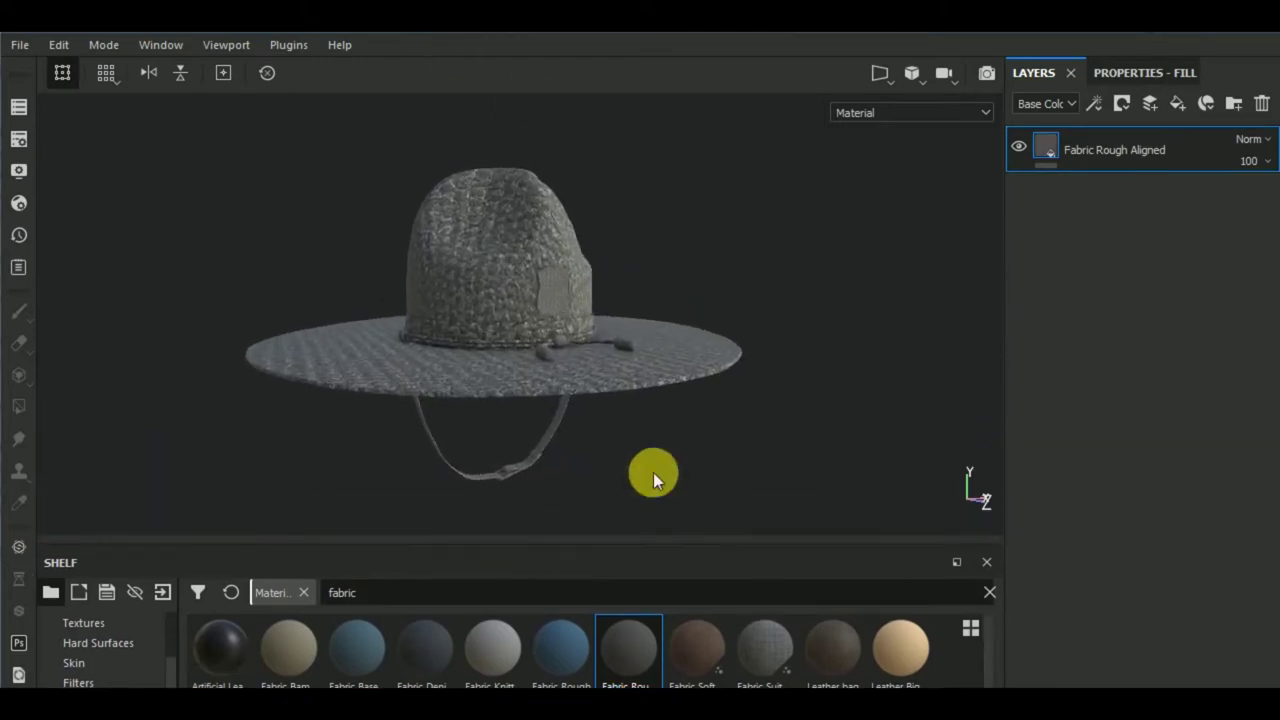
pyautogui.click(1112, 74)
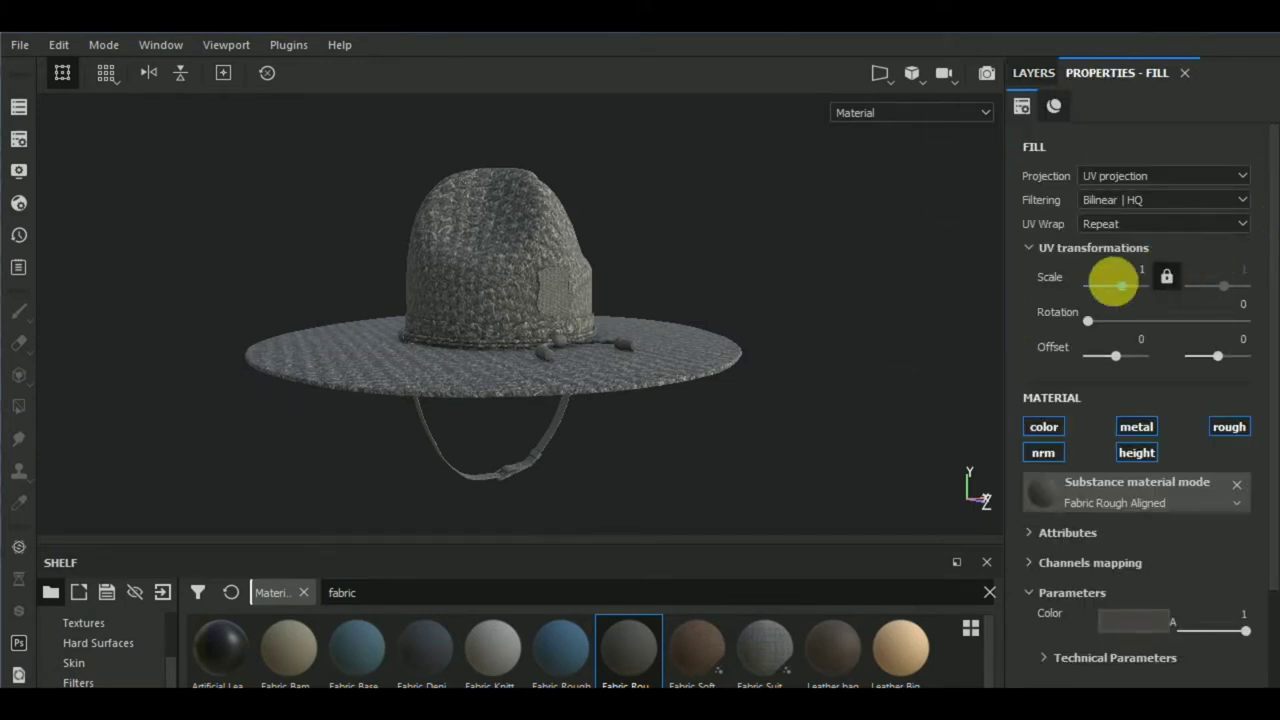
pyautogui.moveTo(1111, 290); pyautogui.dragTo(1105, 284)
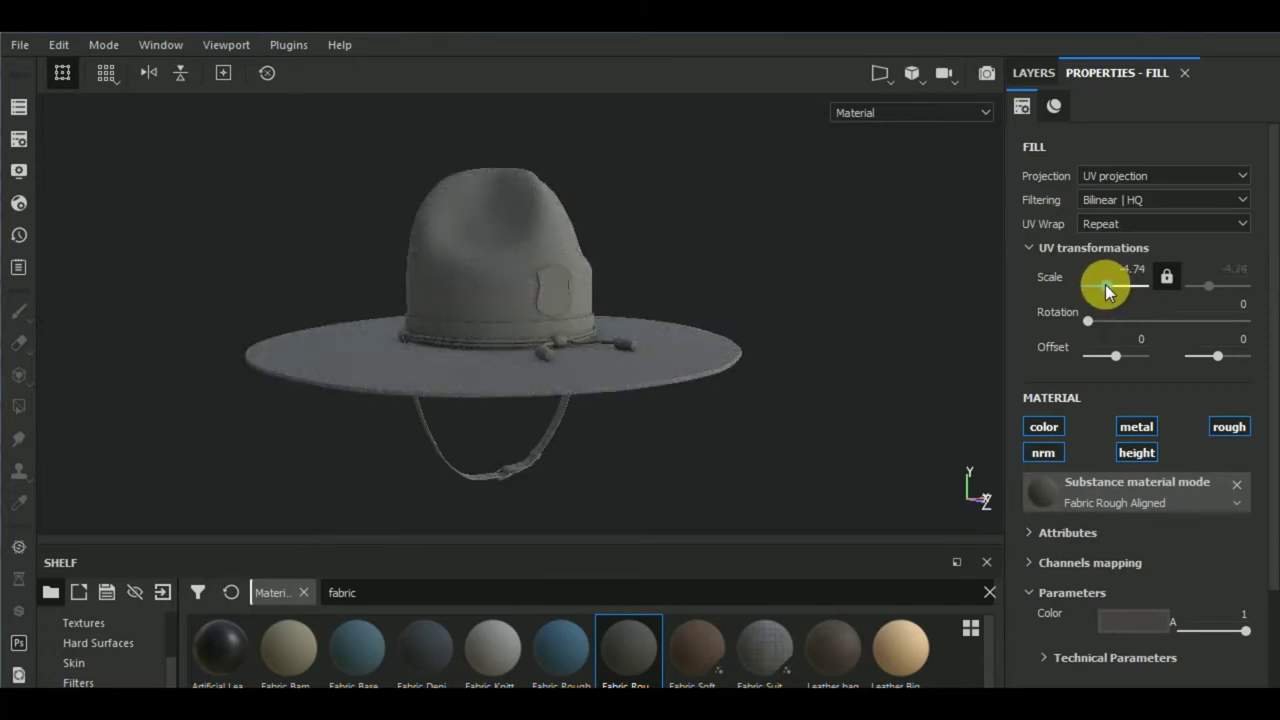
pyautogui.keyDown('alt'); pyautogui.moveTo(840, 316); pyautogui.dragTo(514, 266, button='right'); pyautogui.keyUp('alt')
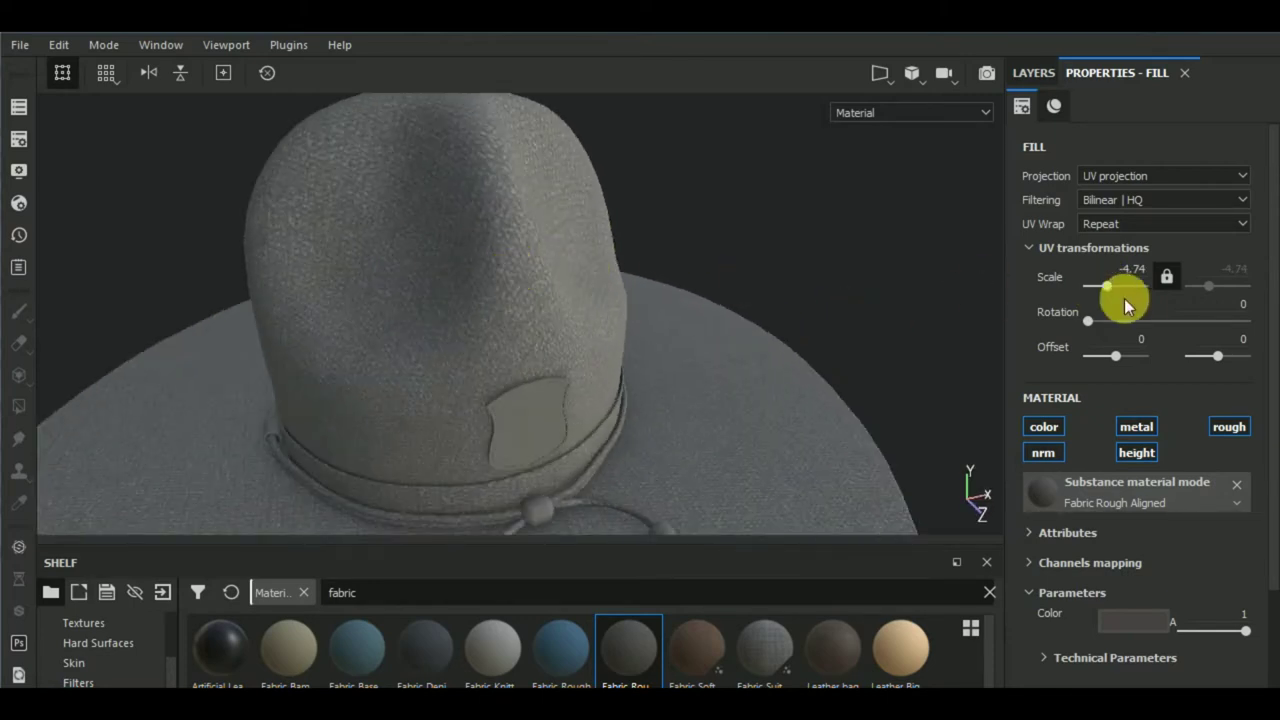
pyautogui.moveTo(1105, 286); pyautogui.dragTo(1104, 286)
# Set the fabric fill's base colour to dark brown, RGB 0.180, 0.126, 0.090.
pyautogui.click(1137, 619)
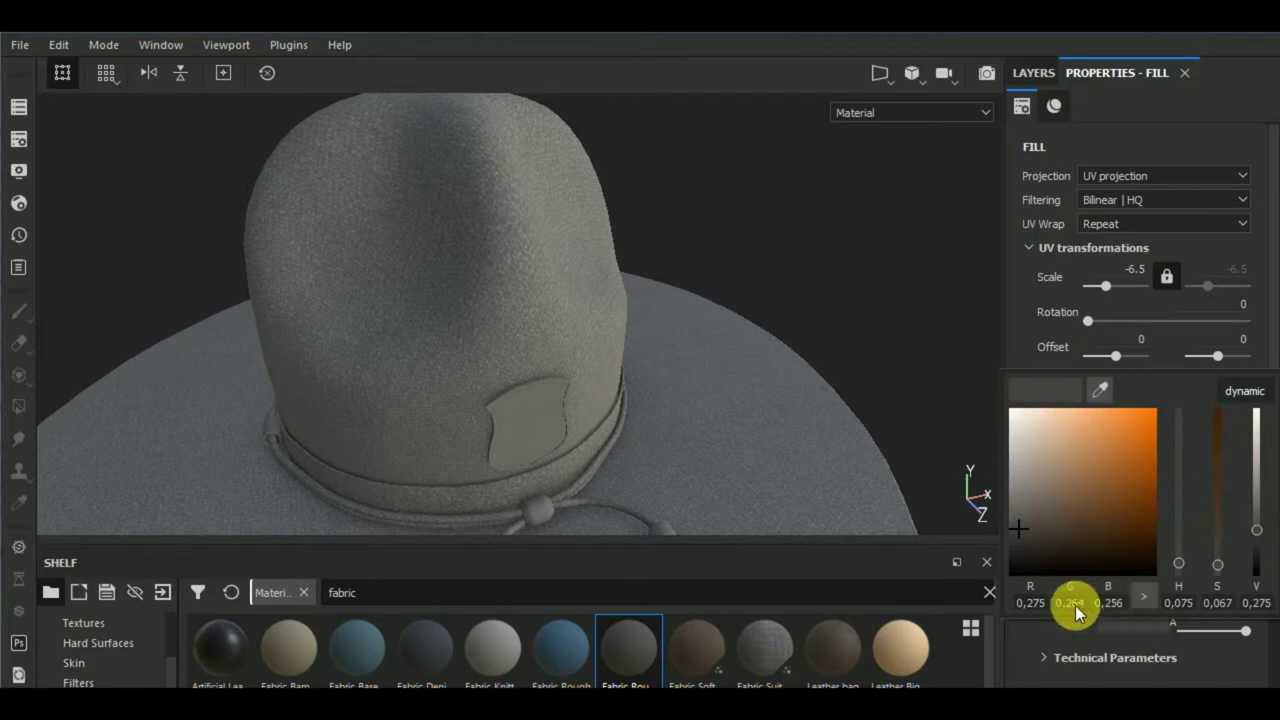
pyautogui.moveTo(1026, 530); pyautogui.dragTo(1024, 545)
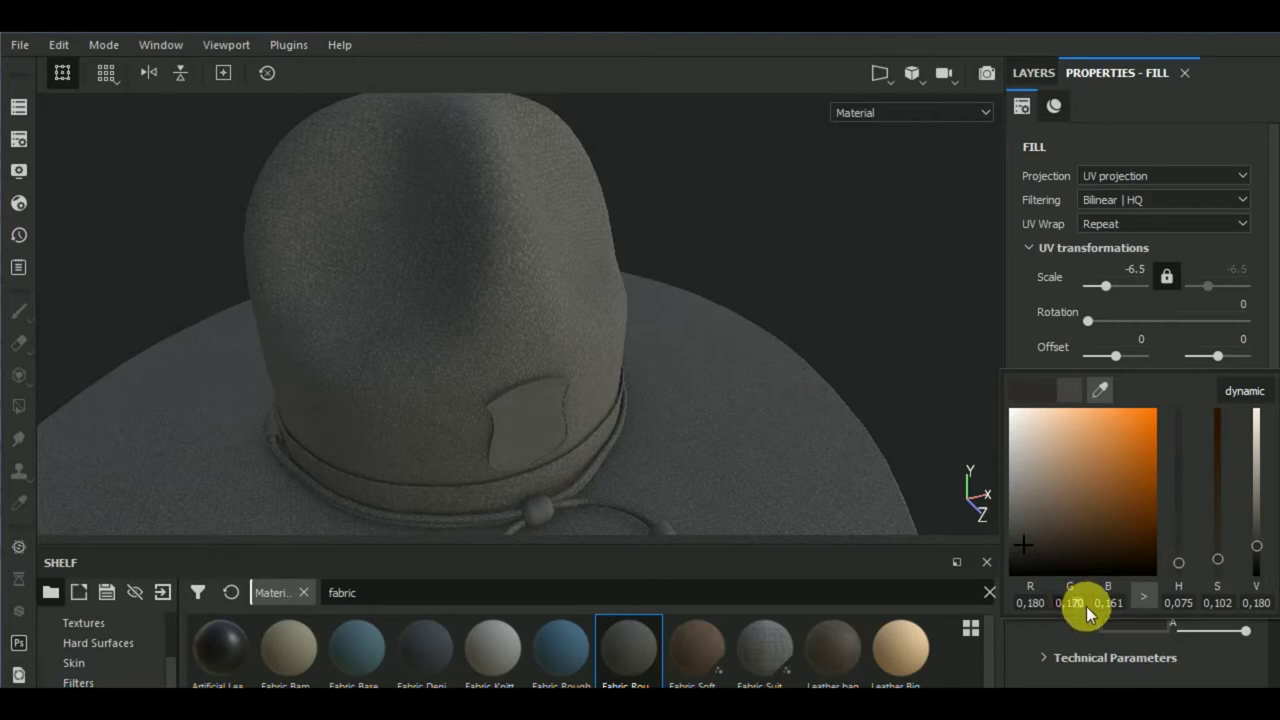
pyautogui.write('0,126')
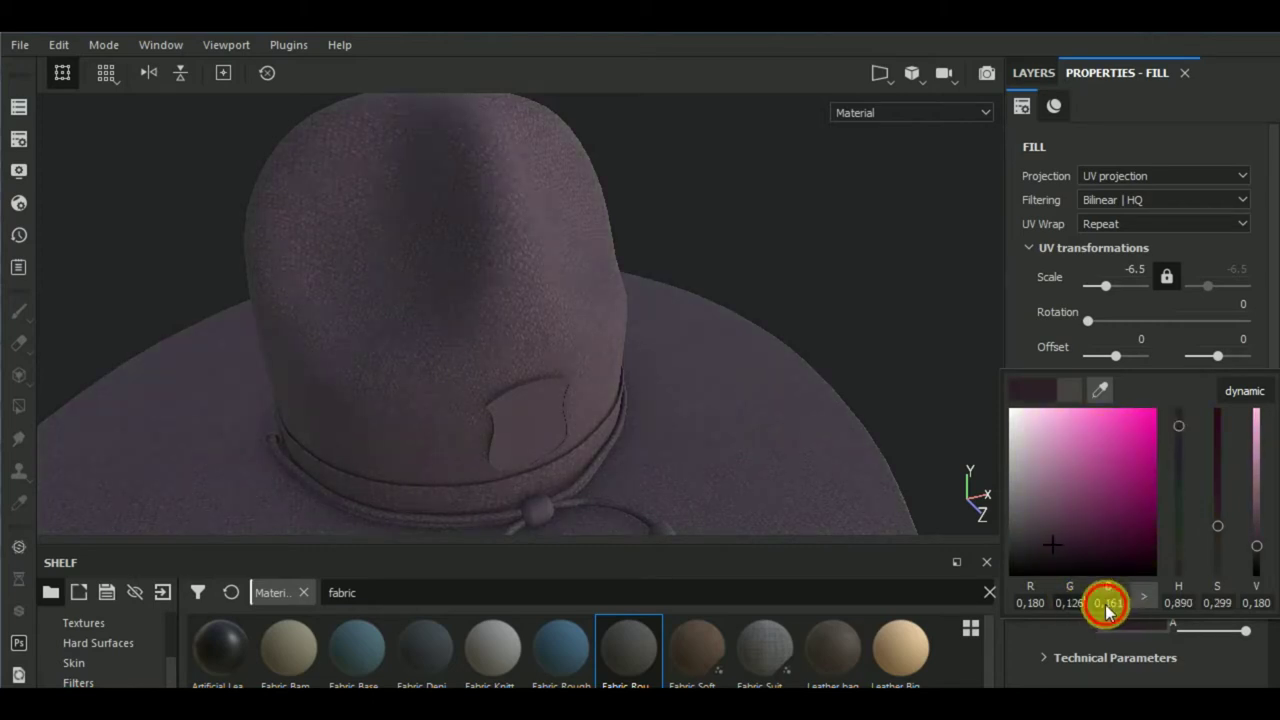
pyautogui.write('0,09')
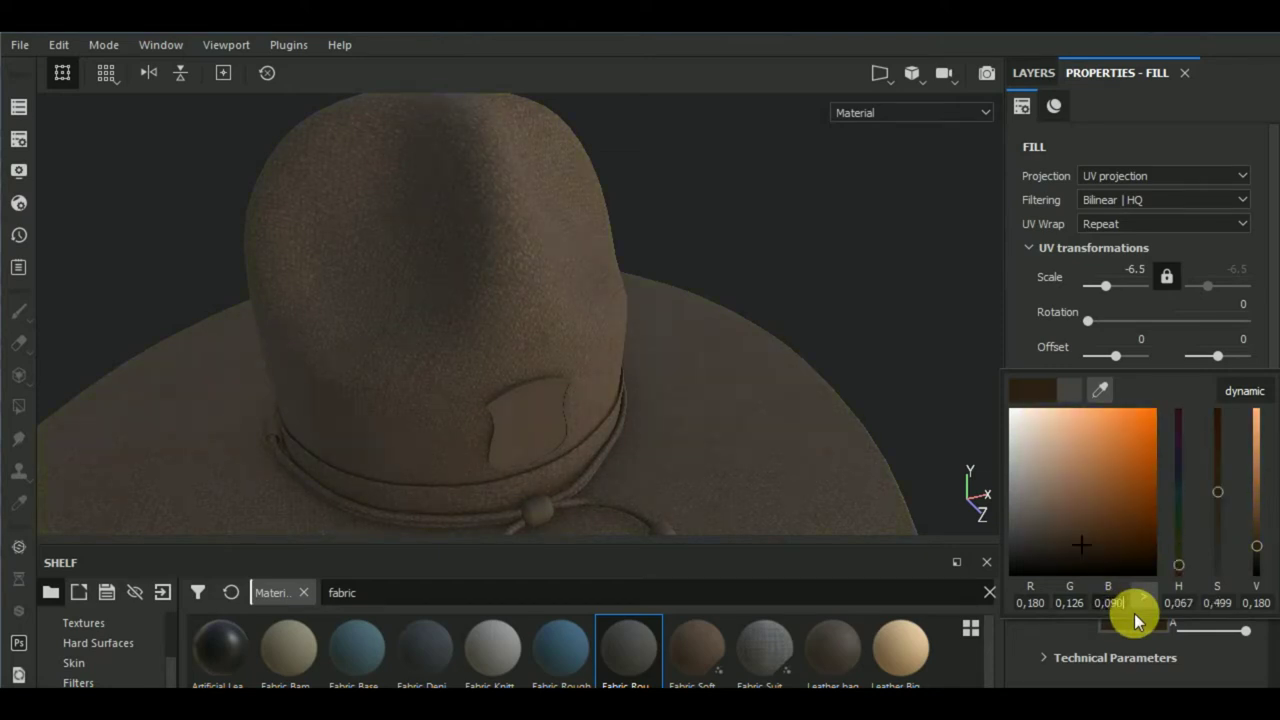
# Add a black mask to the Fabric Rough Aligned layer.
pyautogui.click(1022, 333)
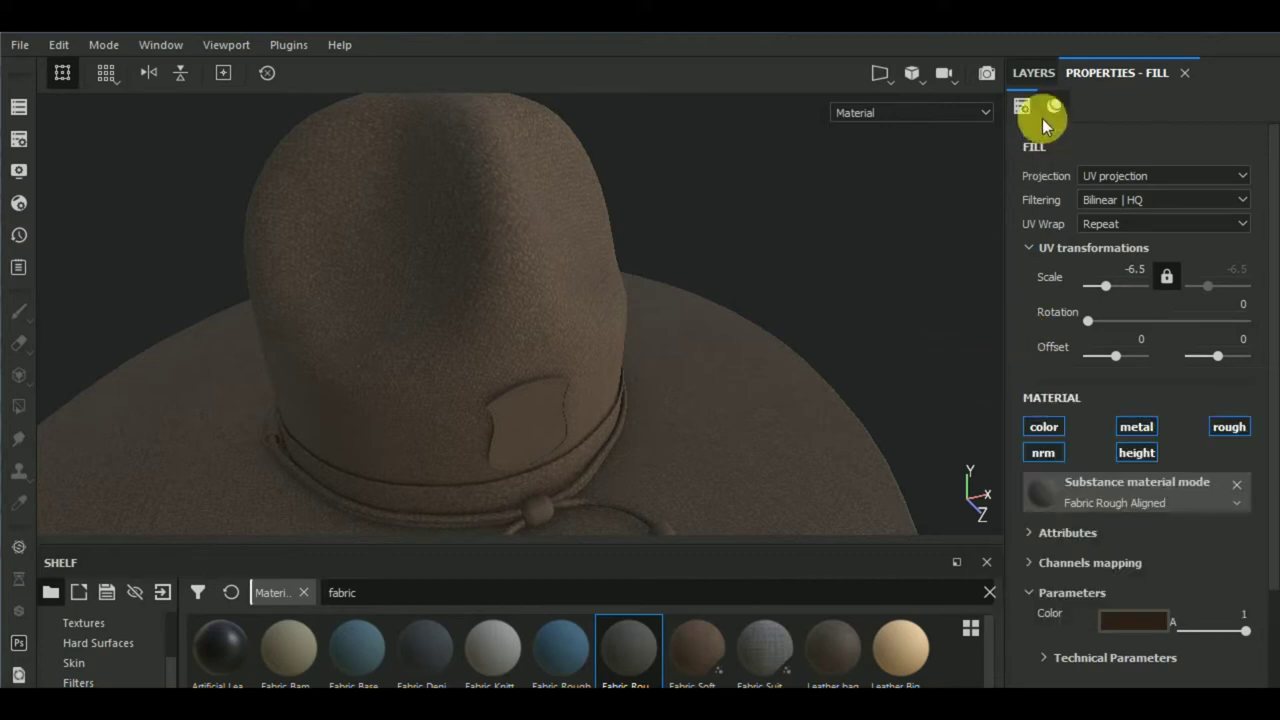
pyautogui.click(1028, 71)
pyautogui.click(1121, 104)
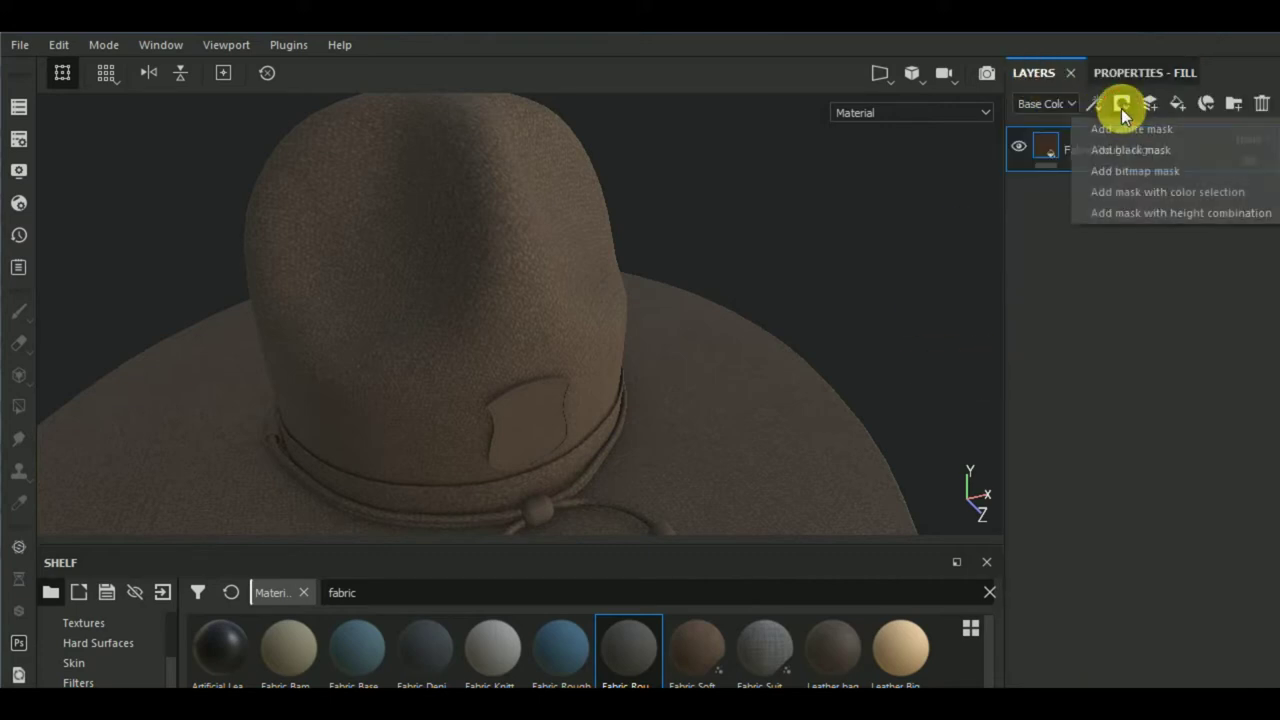
pyautogui.click(1128, 150)
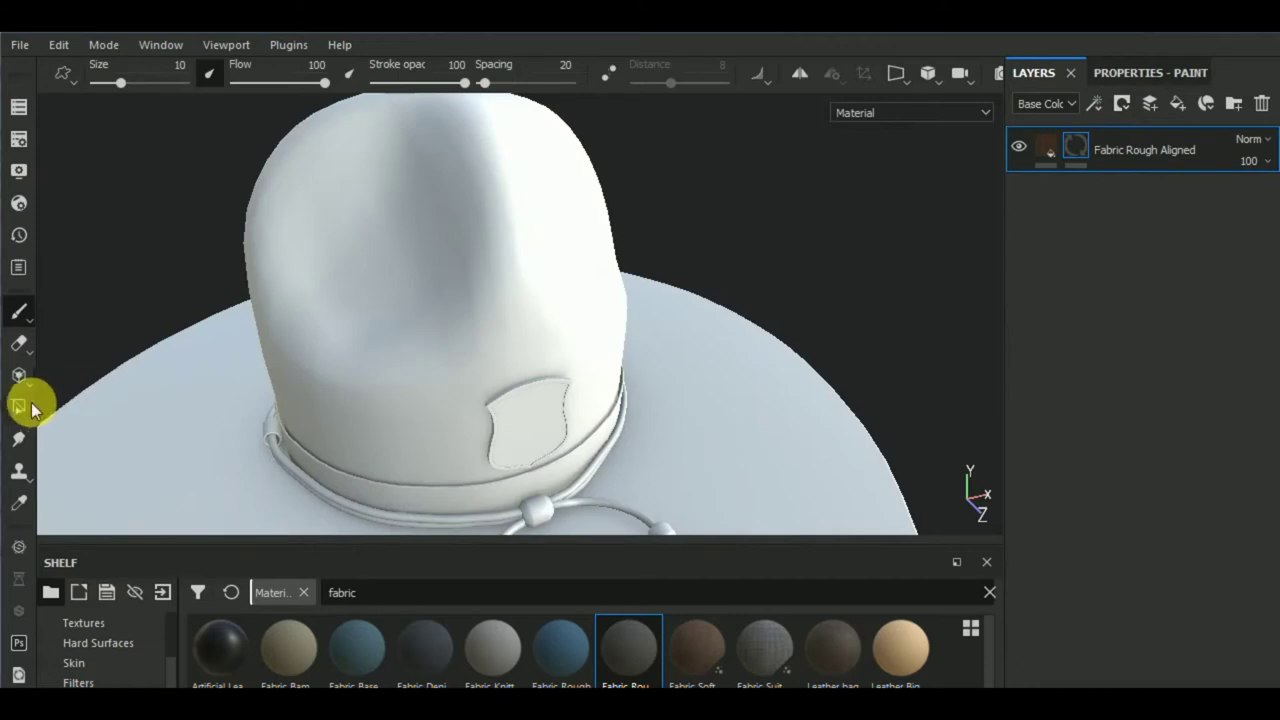
# Polygon-fill the mask in mesh mode to reveal fabric on the crown and brim.
pyautogui.click(18, 406)
pyautogui.click(1195, 70)
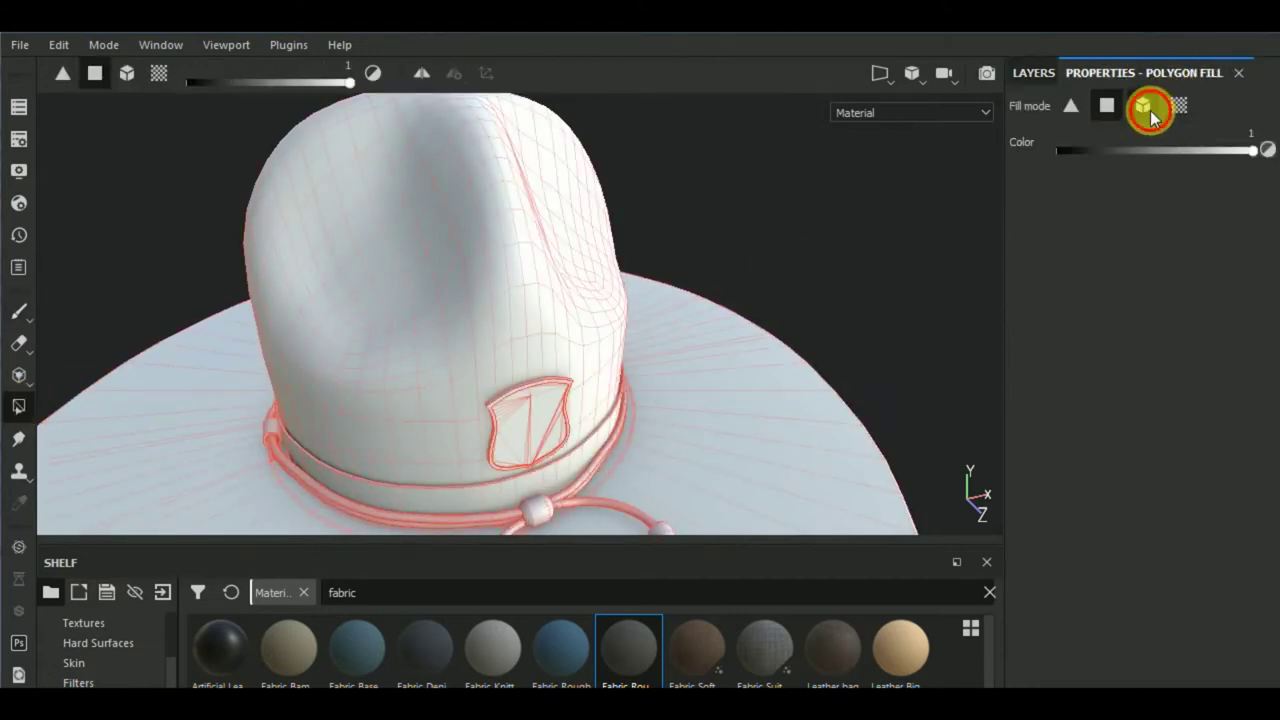
pyautogui.click(1146, 108)
pyautogui.click(525, 275)
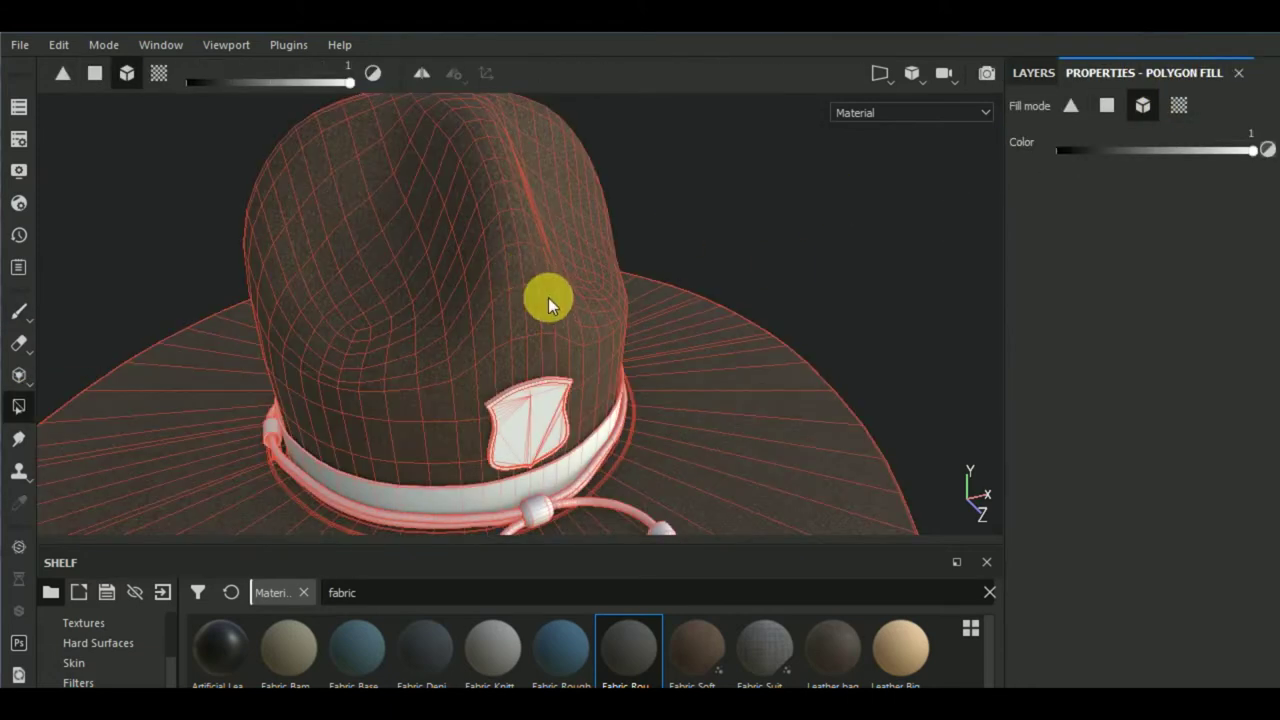
pyautogui.click(1030, 74)
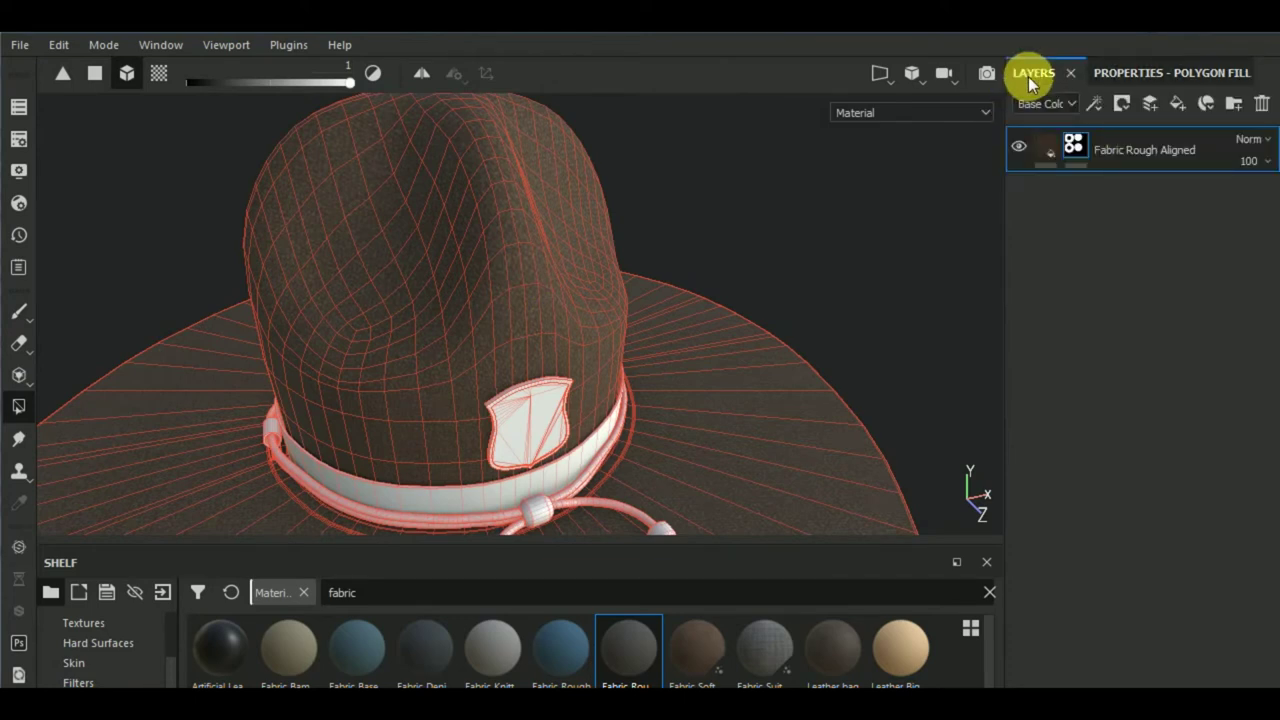
pyautogui.click(1042, 141)
pyautogui.moveTo(515, 437)
pyautogui.keyDown('alt'); pyautogui.mouseDown()
pyautogui.moveTo(534, 400)
pyautogui.moveTo(706, 434)
pyautogui.moveTo(757, 314)
pyautogui.moveTo(757, 280)
pyautogui.moveTo(763, 300)
pyautogui.moveTo(729, 329)
pyautogui.mouseUp(); pyautogui.keyUp('alt')
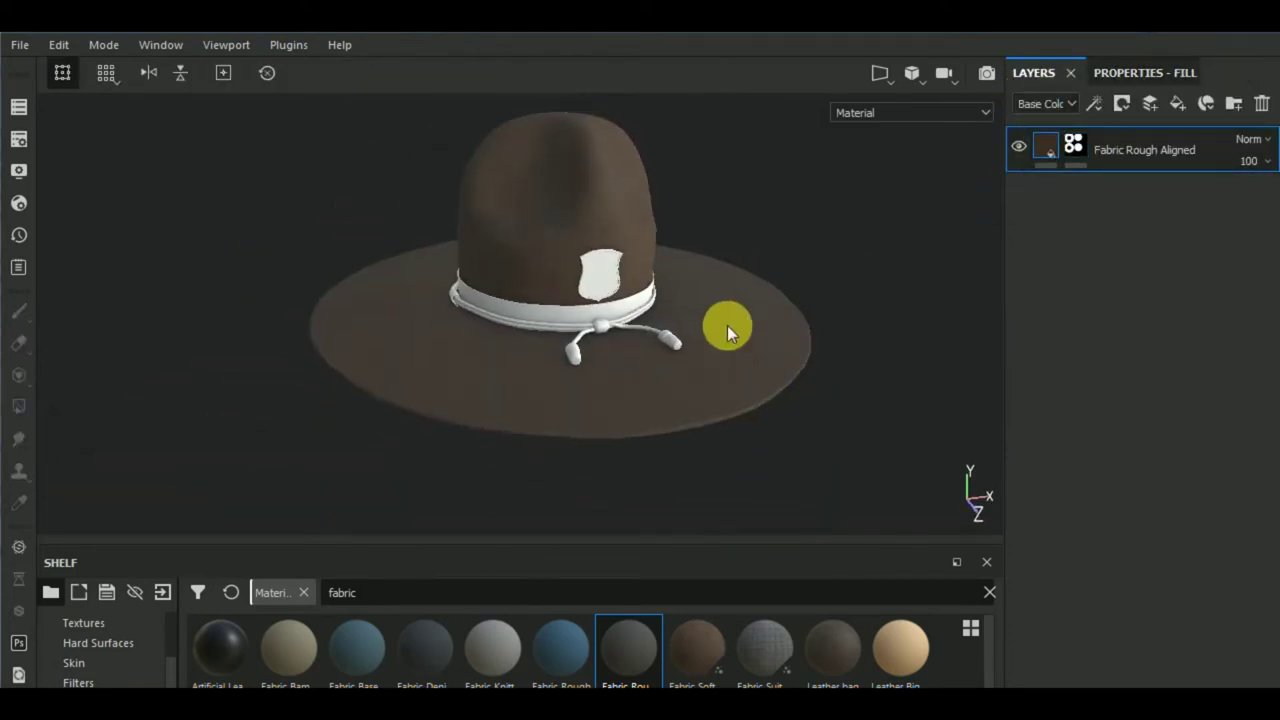
pyautogui.moveTo(729, 329)
pyautogui.keyDown('alt'); pyautogui.mouseDown(button='middle')
pyautogui.moveTo(727, 395)
pyautogui.moveTo(709, 397)
pyautogui.mouseUp(button='middle'); pyautogui.keyUp('alt')
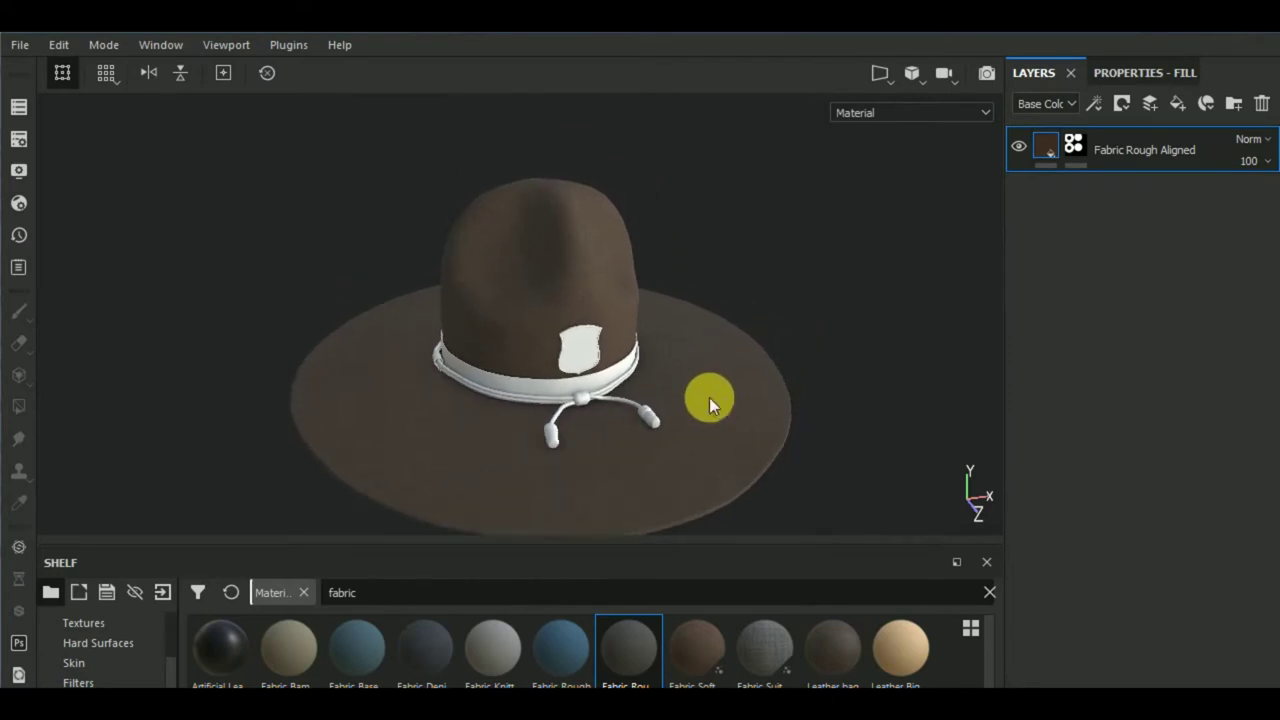
# Duplicate the fabric layer and remove the copy's mask.
pyautogui.rightClick(1134, 149)
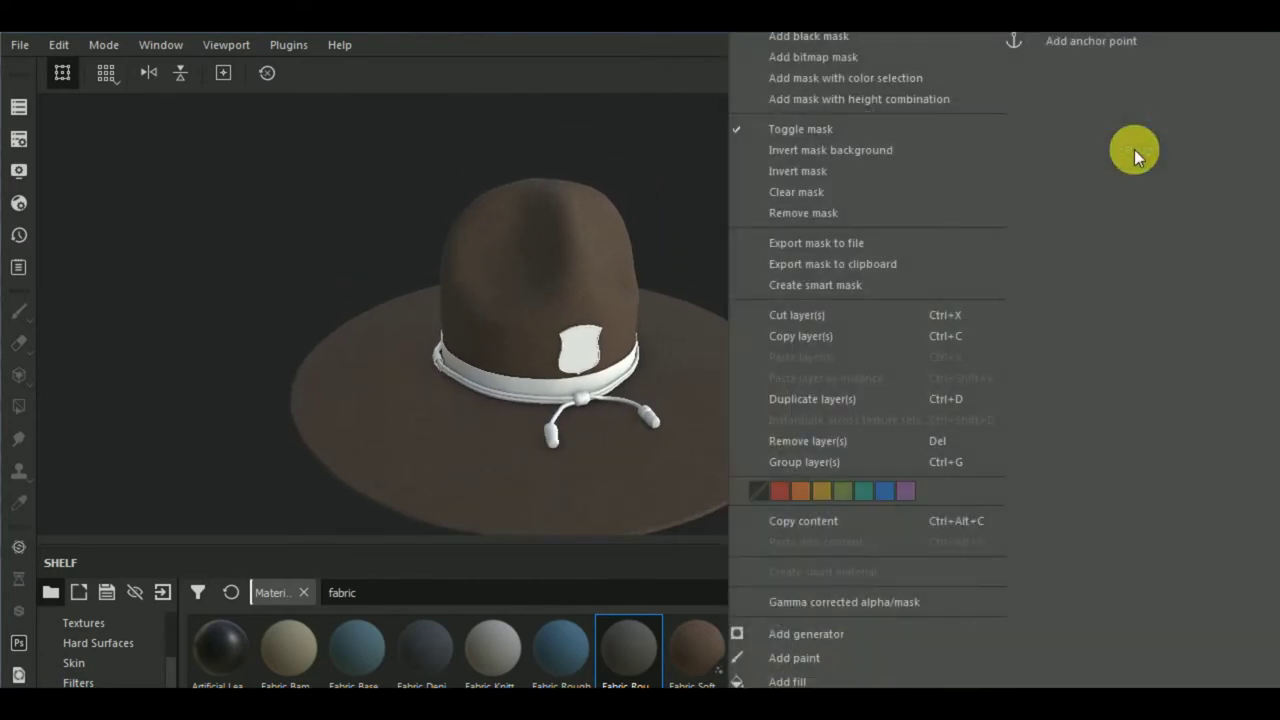
pyautogui.click(822, 399)
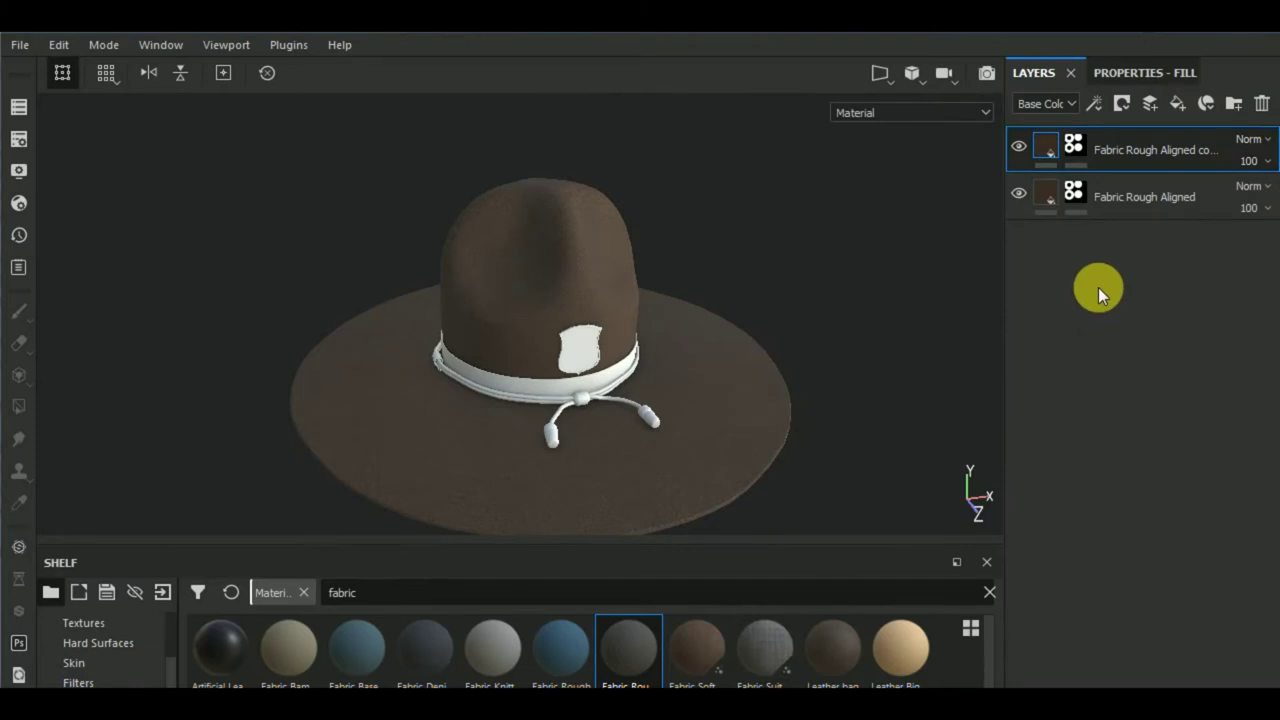
pyautogui.click(1073, 144)
pyautogui.rightClick(1073, 144)
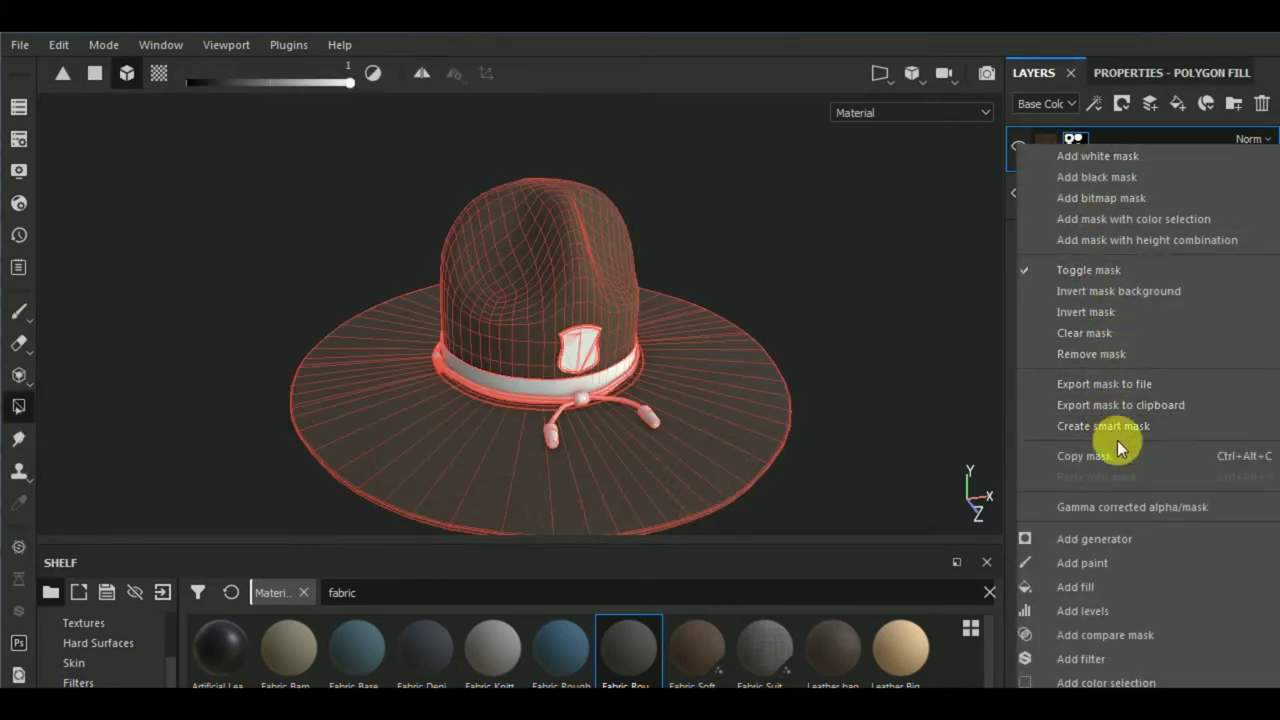
pyautogui.click(1100, 352)
pyautogui.click(1052, 145)
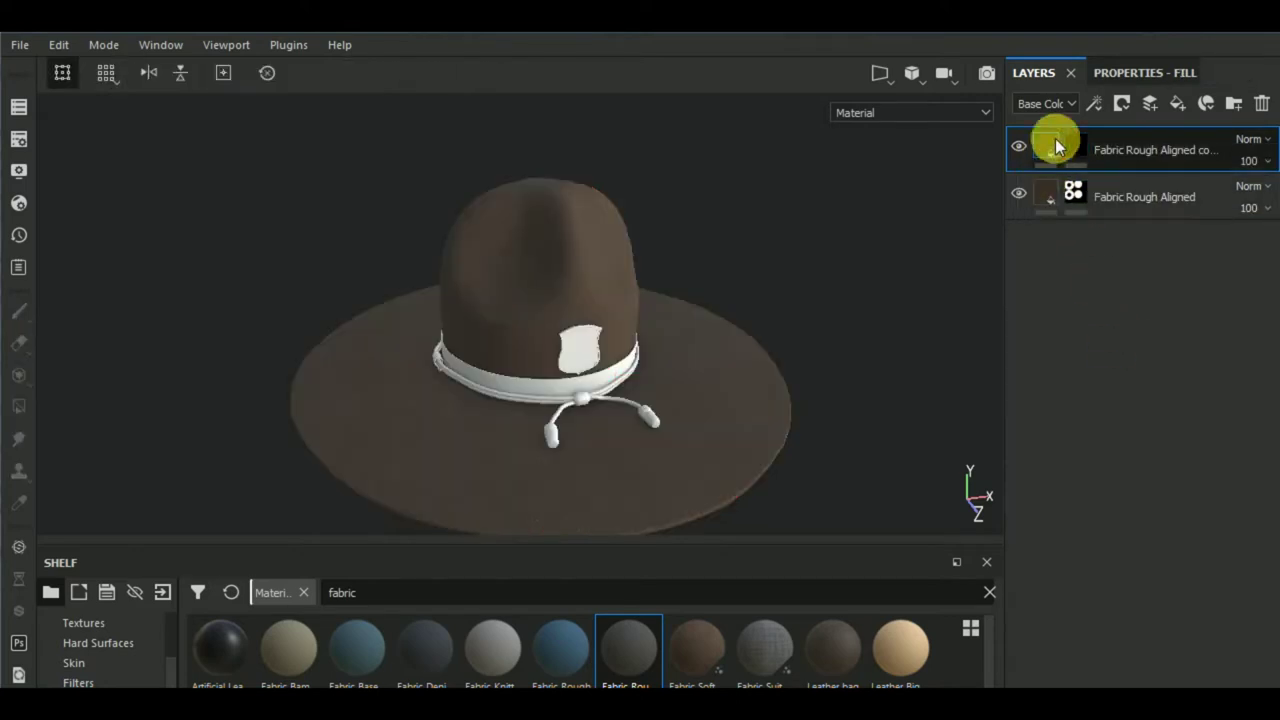
# Set the copied layer's colour to dark blue, RGB 0.042, 0.035, 0.323.
pyautogui.click(1124, 73)
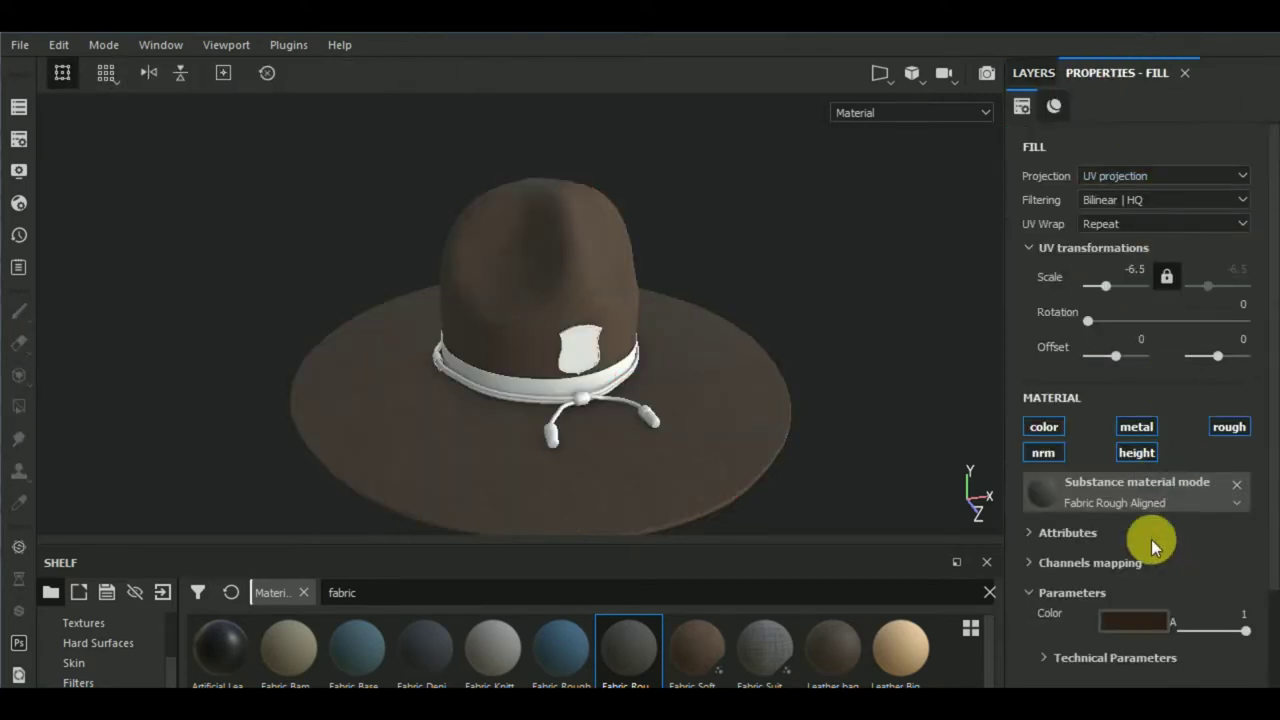
pyautogui.click(1138, 616)
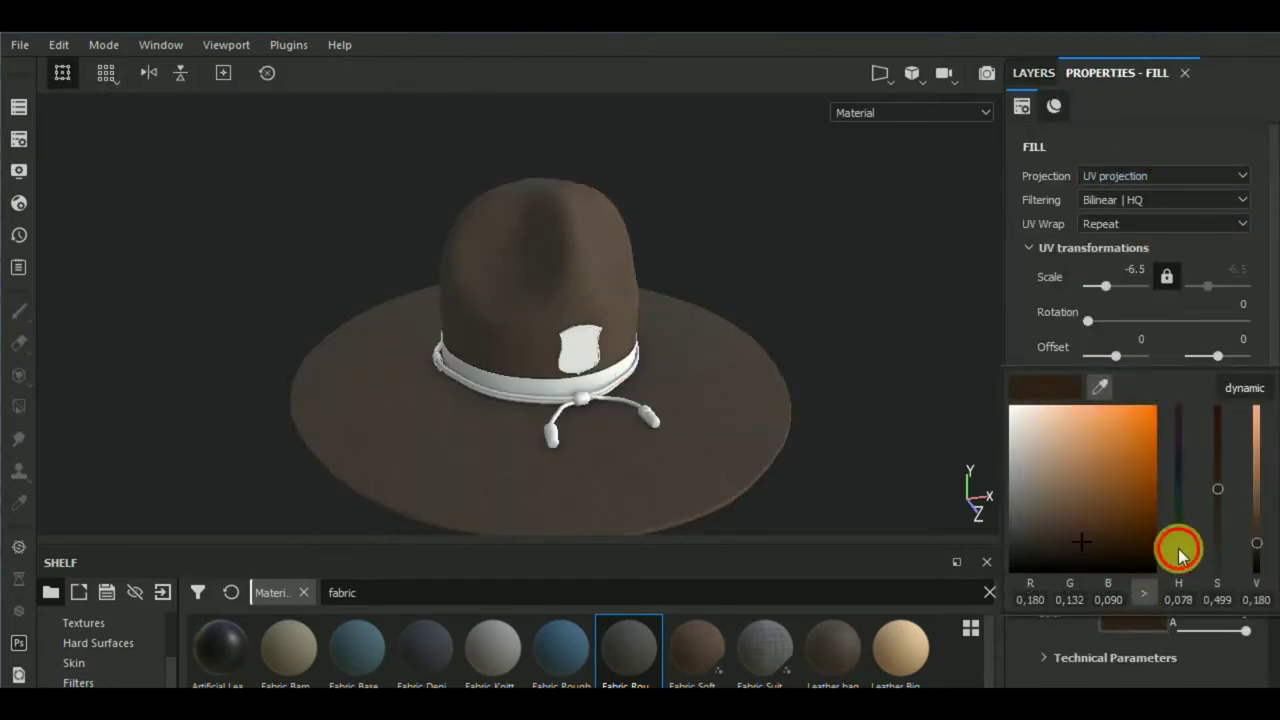
pyautogui.moveTo(1175, 562); pyautogui.dragTo(1180, 478)
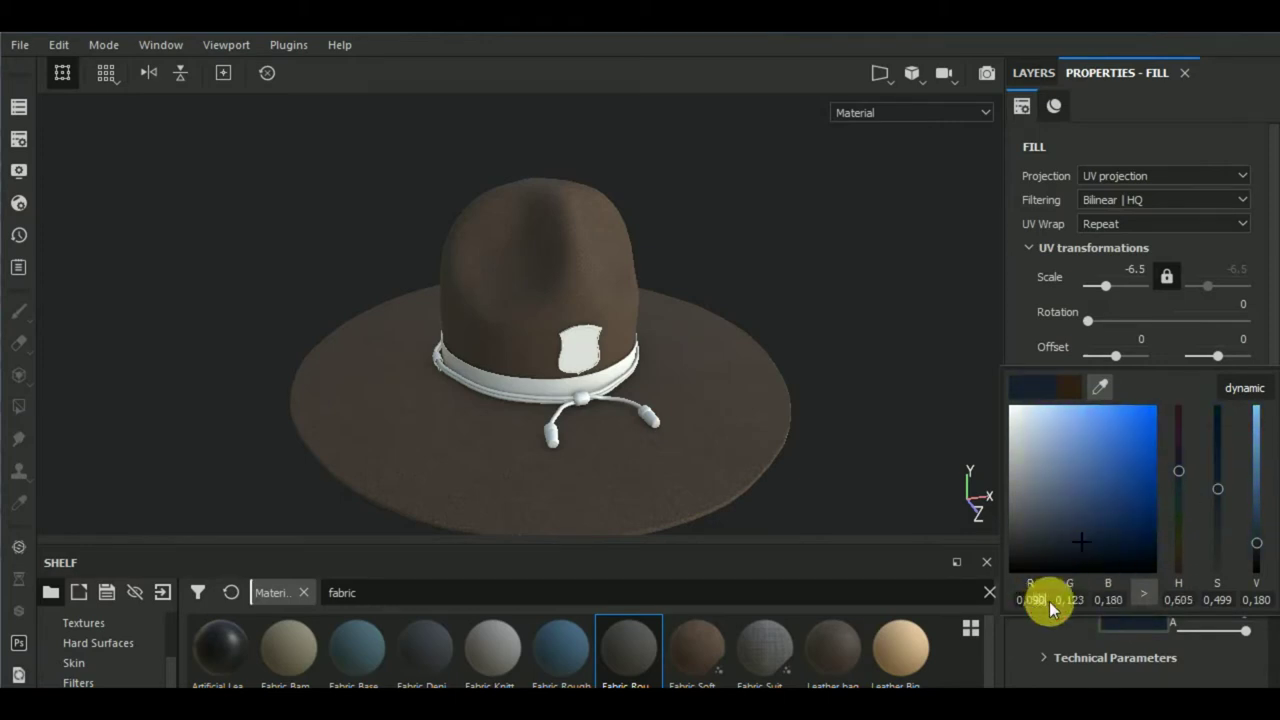
pyautogui.write('0,042')
pyautogui.press('Return')
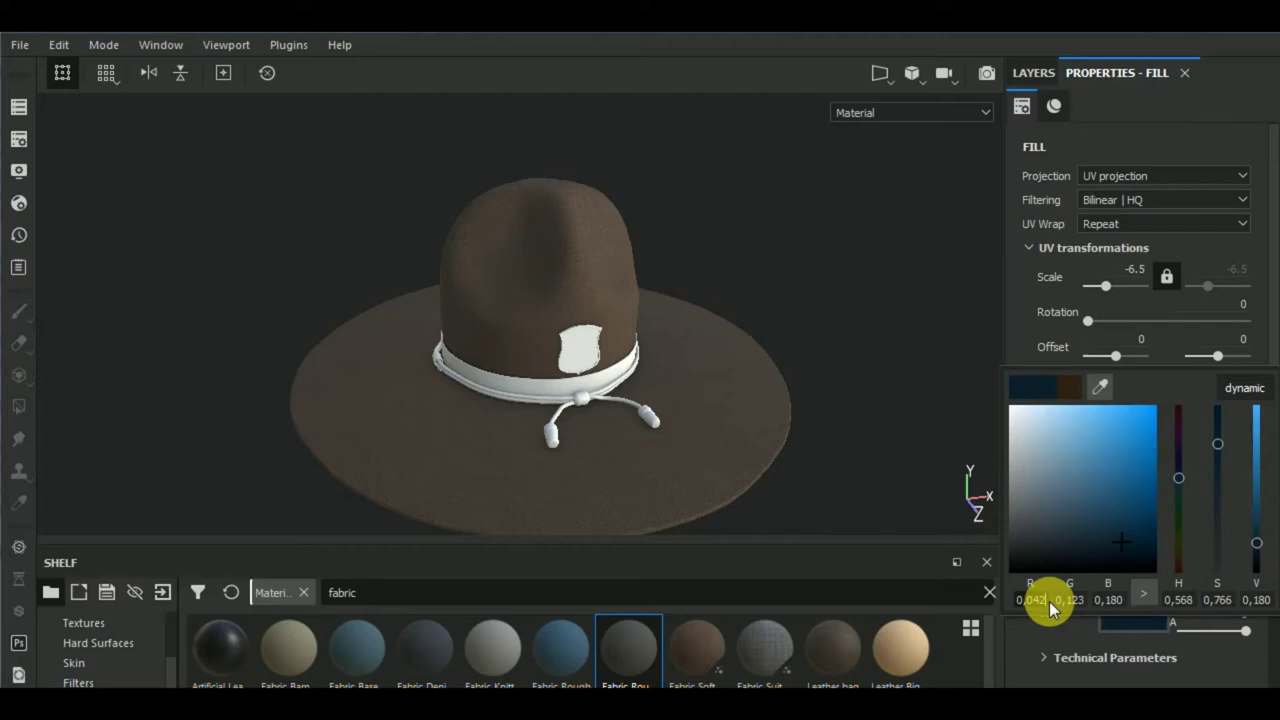
pyautogui.doubleClick(1070, 600)
pyautogui.write('0,035')
pyautogui.press('Return')
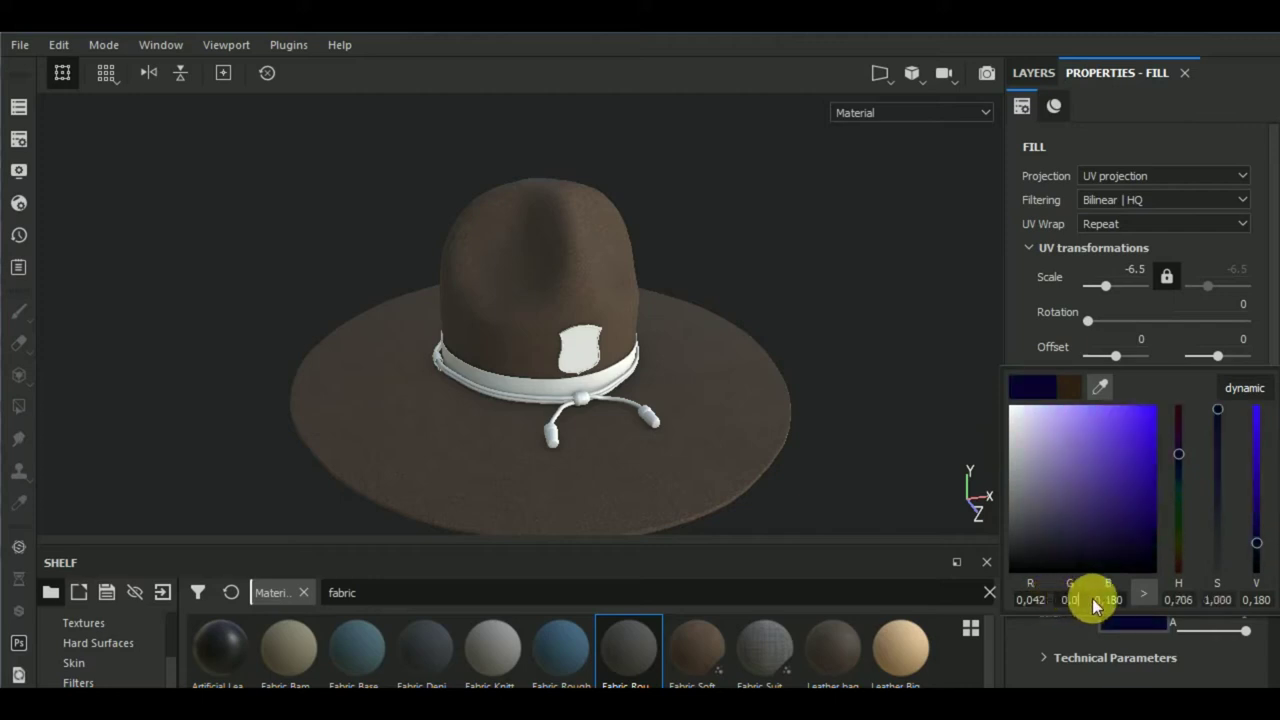
pyautogui.doubleClick(1108, 600)
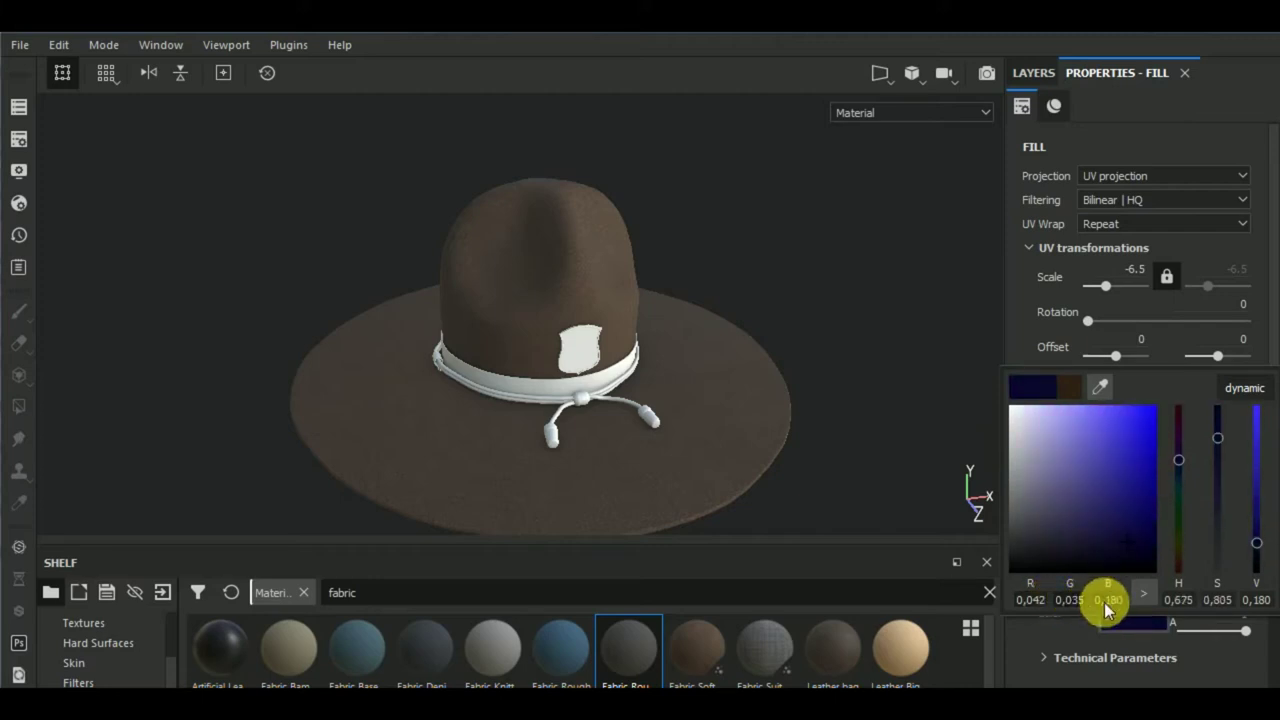
pyautogui.write('0,323')
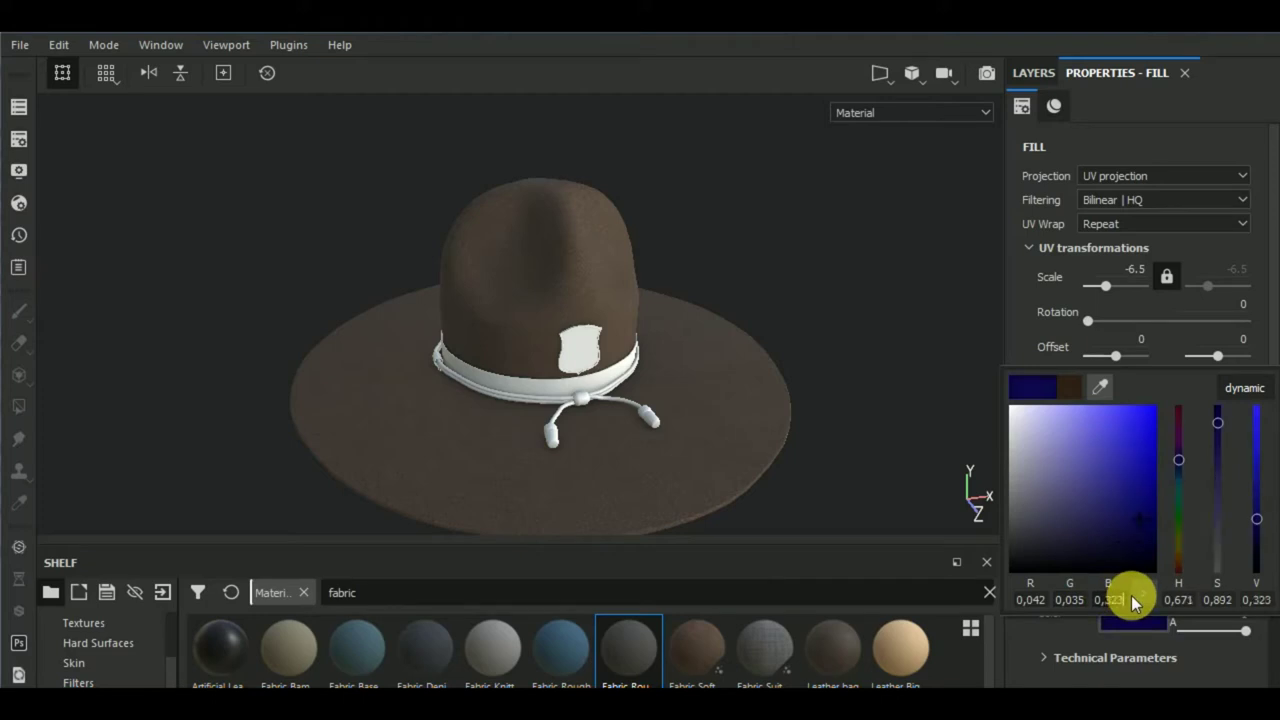
pyautogui.click(1029, 332)
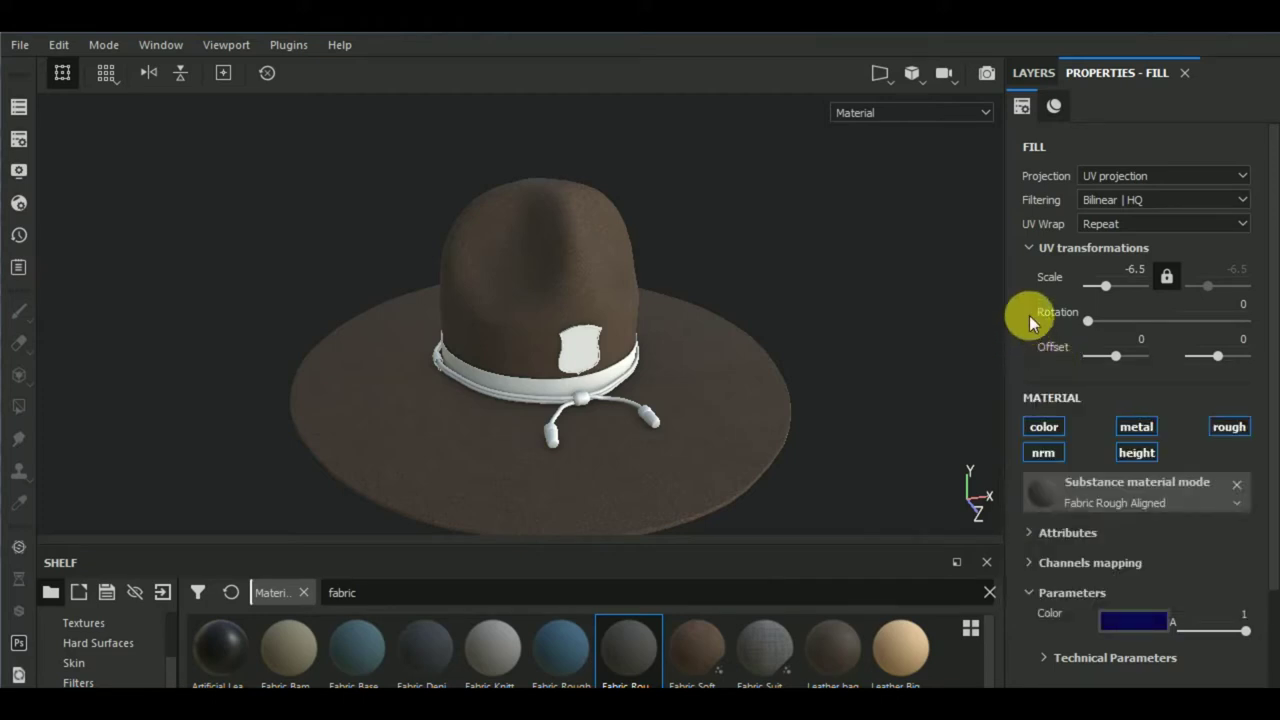
# Polygon-fill the top layer's mask so the blue covers only the hat band.
pyautogui.click(1040, 75)
pyautogui.click(1074, 146)
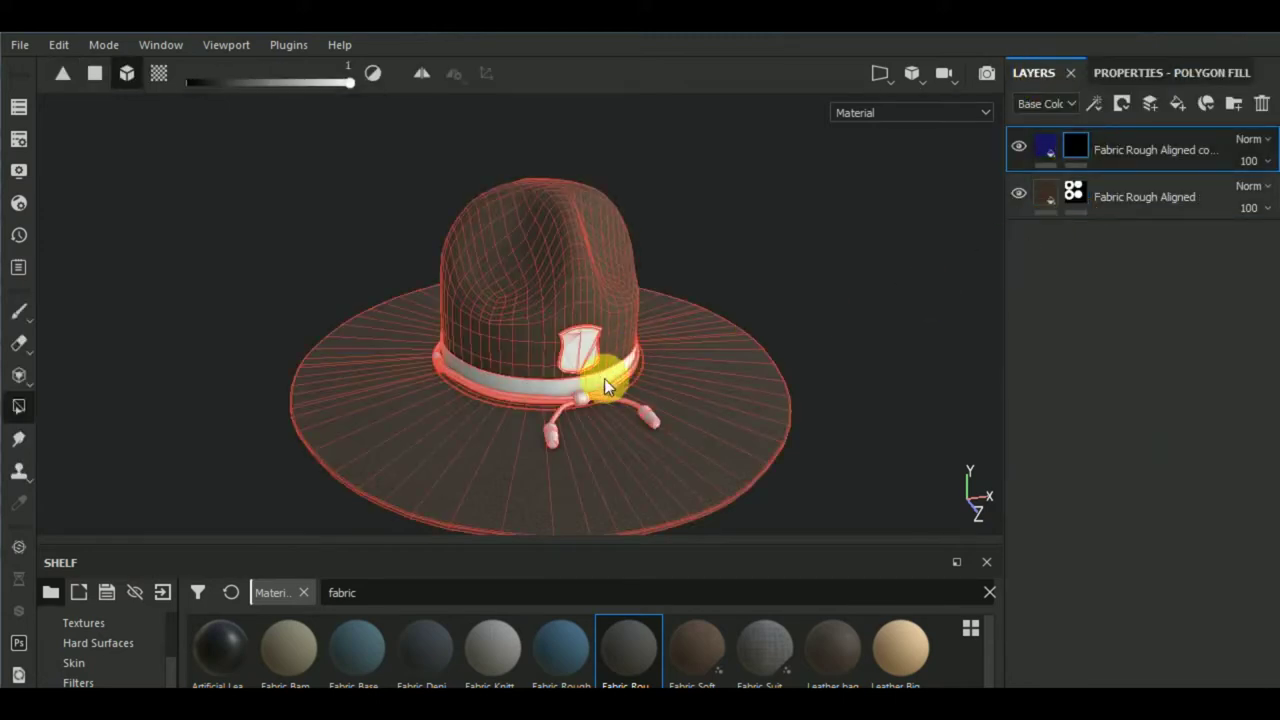
pyautogui.click(547, 388)
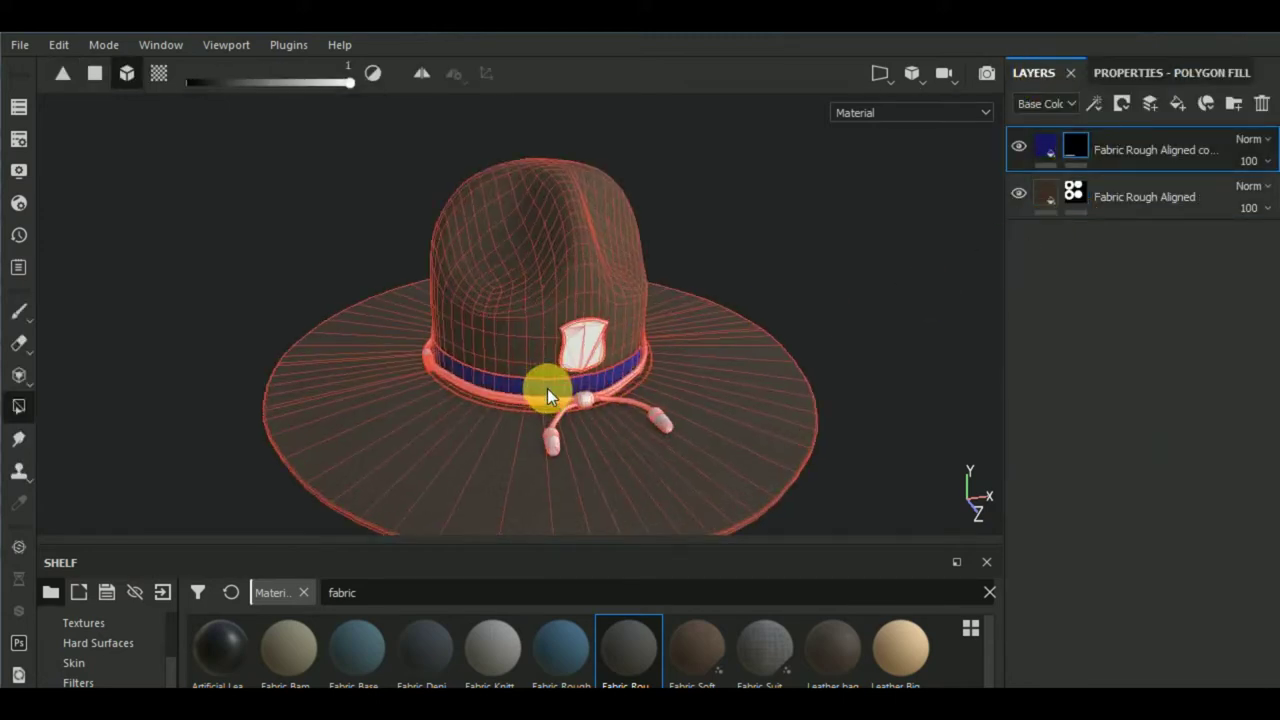
pyautogui.scroll(5, 548, 388)
pyautogui.scroll(3, 697, 351)
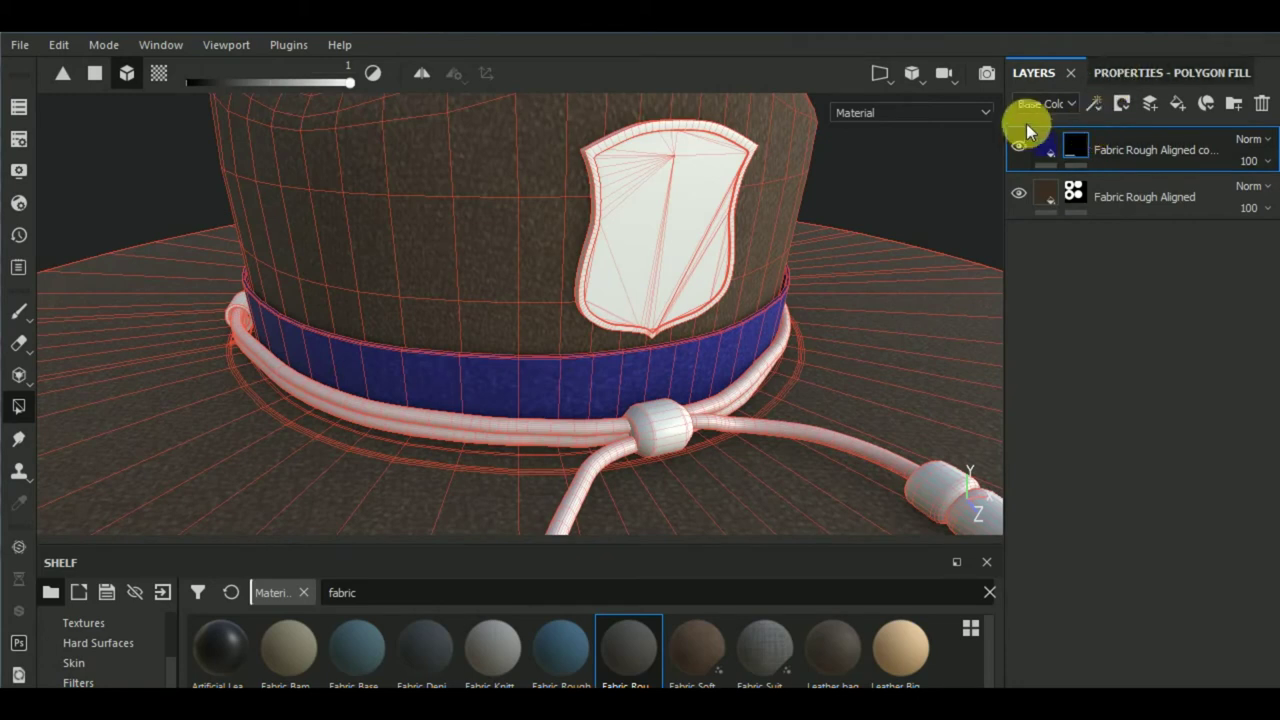
pyautogui.click(1046, 146)
pyautogui.click(1134, 72)
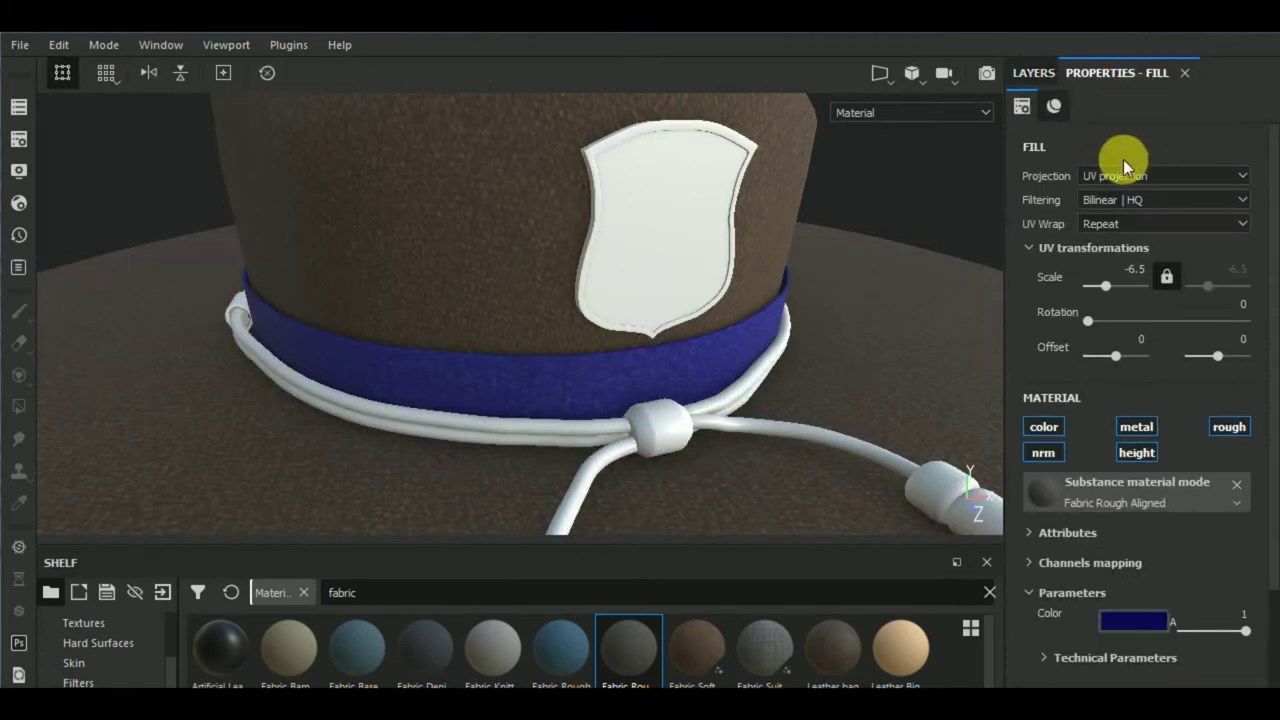
# Set the blue band's fabric UV scale to -7.76 and inspect the band.
pyautogui.click(1108, 288)
pyautogui.moveTo(1108, 288); pyautogui.dragTo(1101, 284)
pyautogui.moveTo(1103, 283); pyautogui.dragTo(1105, 283)
pyautogui.keyDown('alt'); pyautogui.moveTo(926, 338); pyautogui.dragTo(943, 300); pyautogui.keyUp('alt')
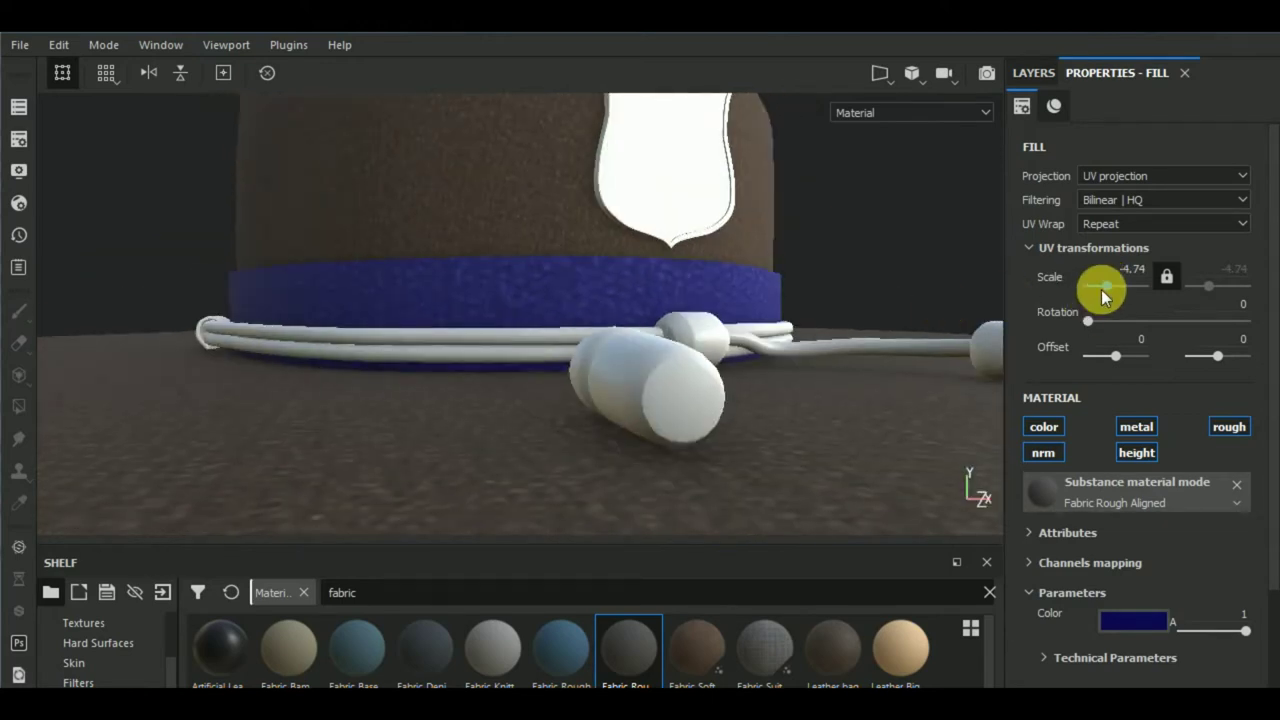
pyautogui.moveTo(1101, 289); pyautogui.dragTo(1104, 289)
pyautogui.moveTo(635, 337)
pyautogui.keyDown('alt'); pyautogui.mouseDown()
pyautogui.moveTo(617, 318)
pyautogui.moveTo(728, 428)
pyautogui.moveTo(714, 414)
pyautogui.moveTo(794, 343)
pyautogui.moveTo(766, 472)
pyautogui.moveTo(743, 440)
pyautogui.moveTo(763, 437)
pyautogui.moveTo(749, 434)
pyautogui.mouseUp(); pyautogui.keyUp('alt')
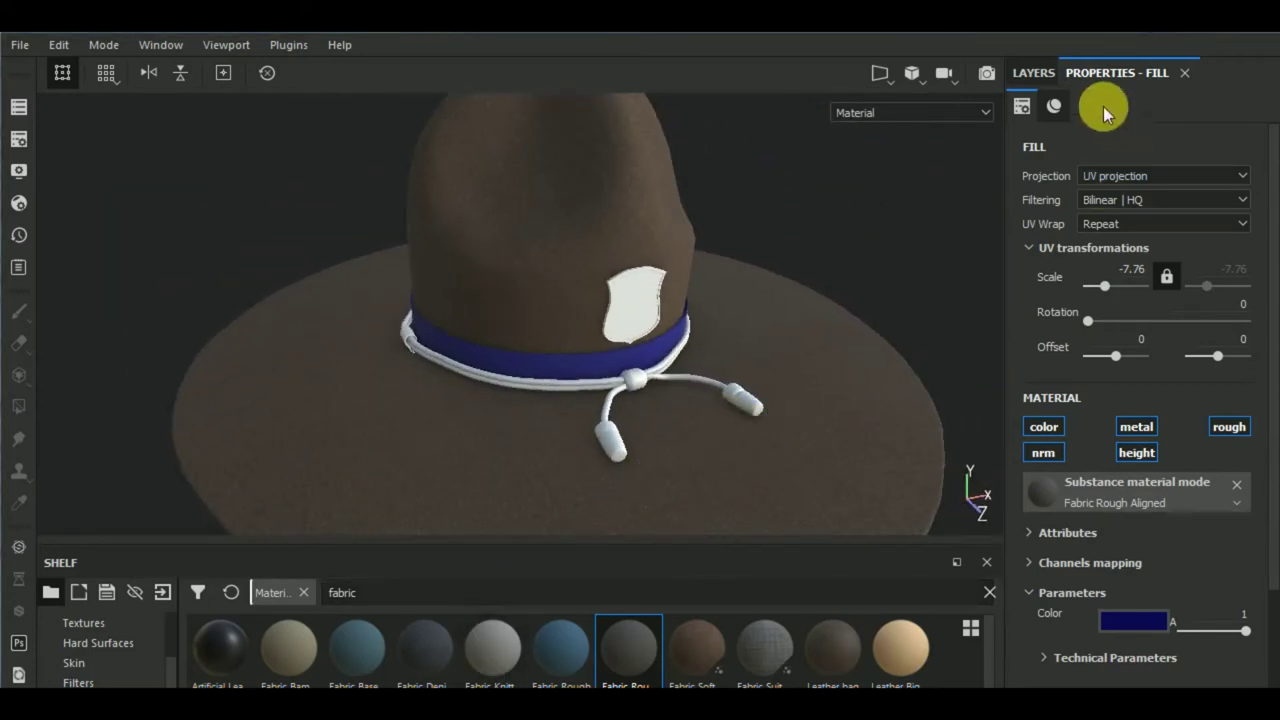
pyautogui.click(1039, 71)
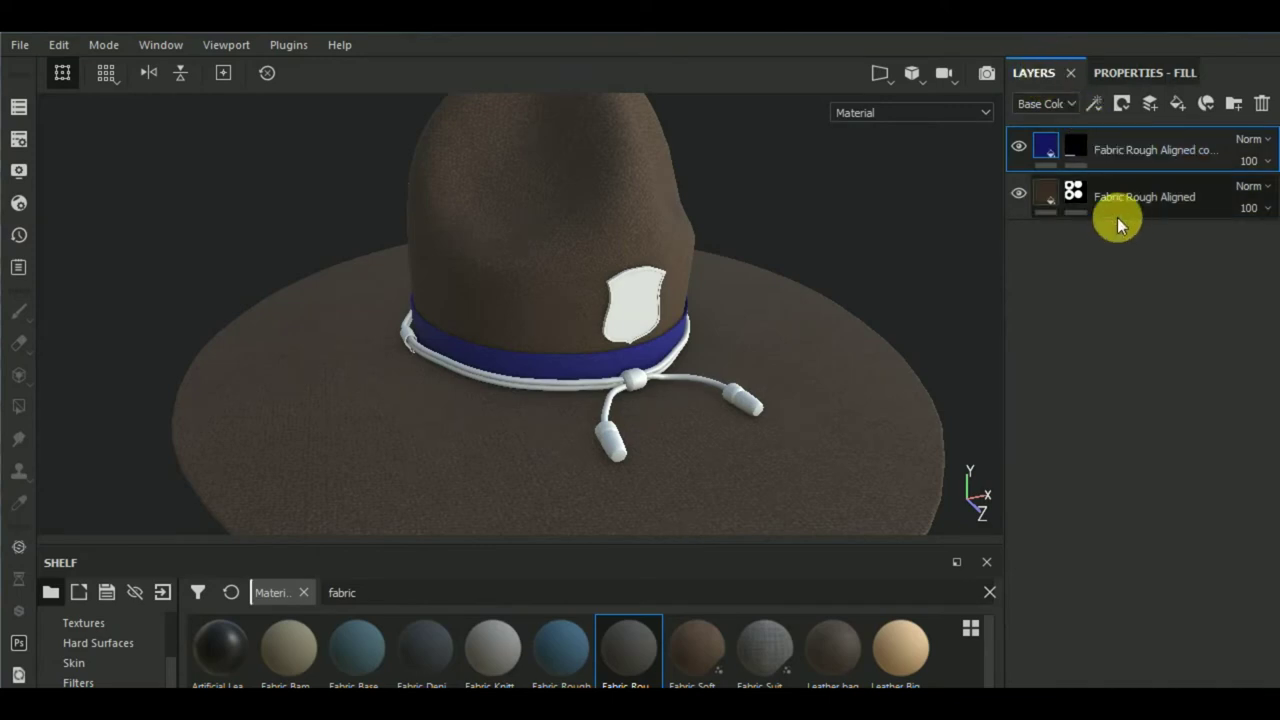
# Add an Artificial Leather layer with a mask limiting it to the chin strap.
pyautogui.moveTo(229, 648)
pyautogui.mouseDown()
pyautogui.moveTo(1158, 427)
pyautogui.moveTo(1145, 412)
pyautogui.mouseUp()
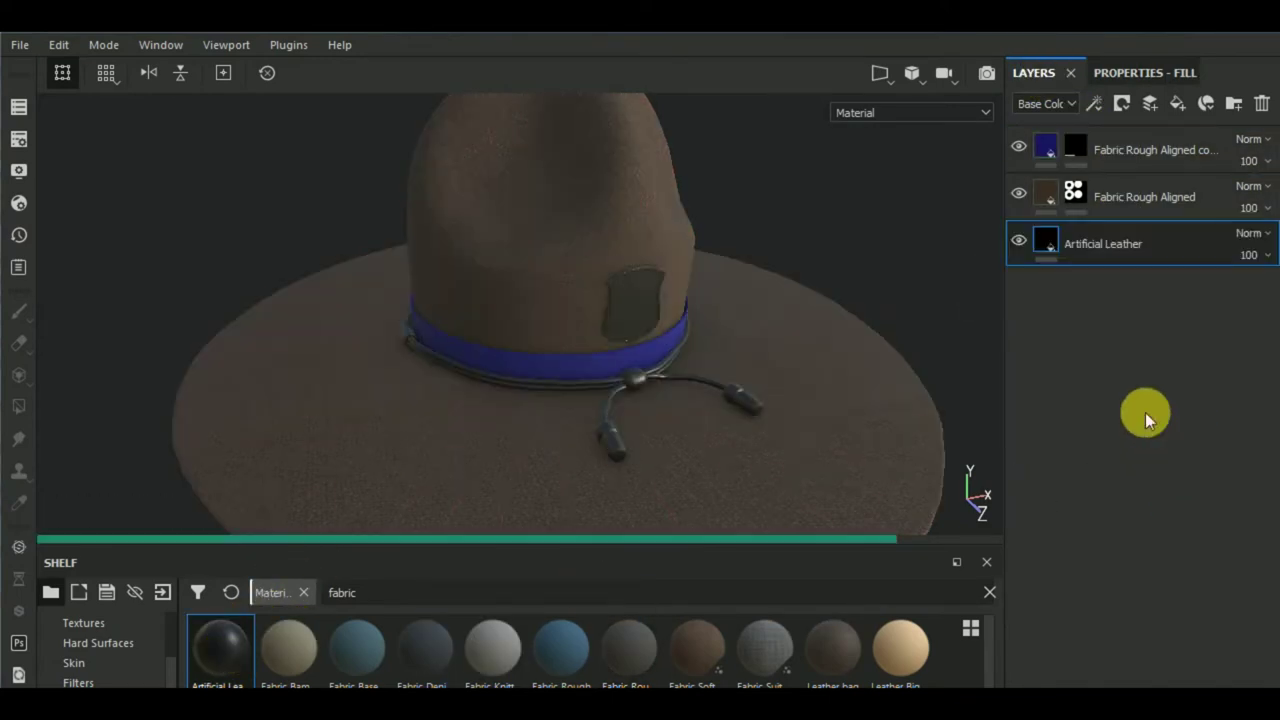
pyautogui.click(1122, 104)
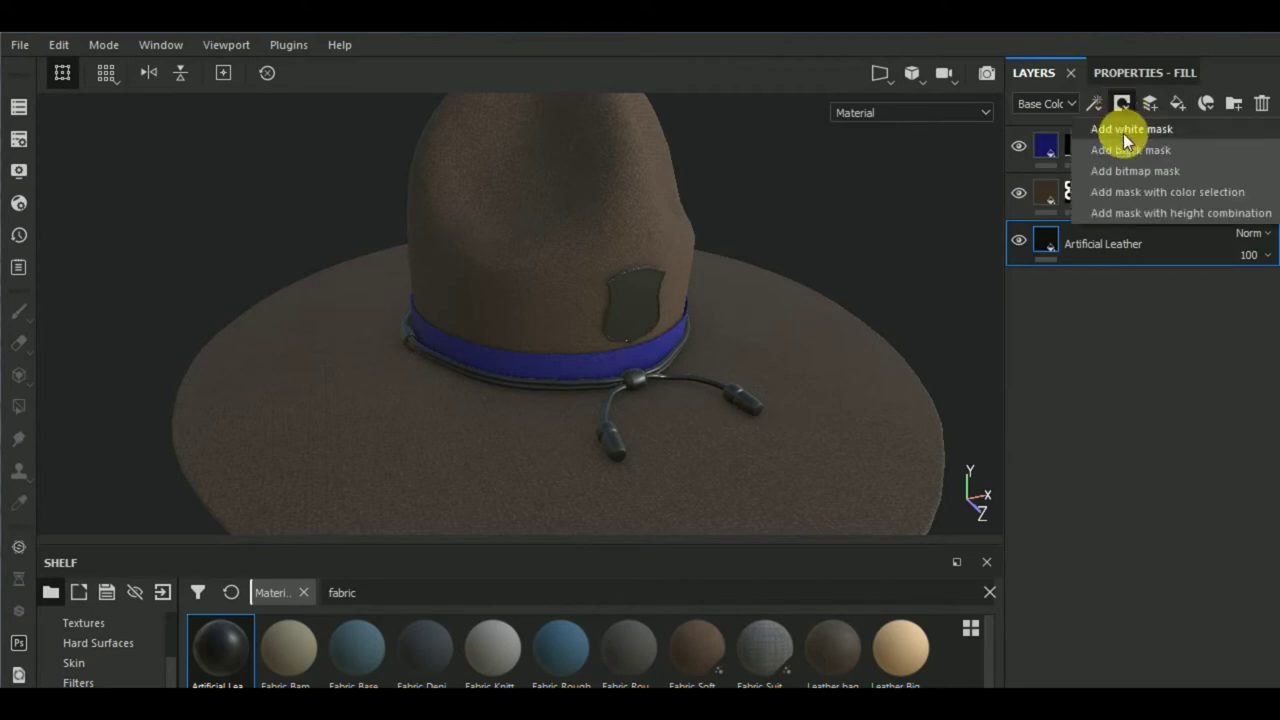
pyautogui.click(1125, 127)
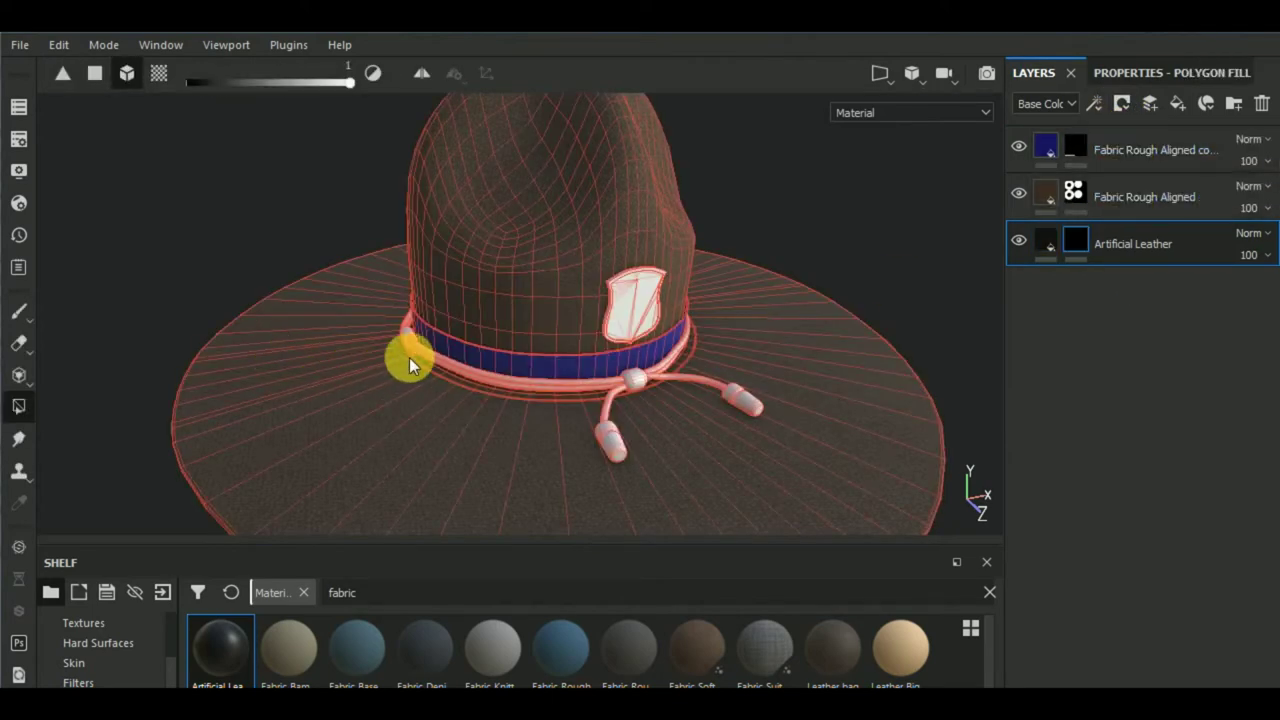
pyautogui.scroll(2, 409, 357)
pyautogui.scroll(2, 390, 344)
pyautogui.scroll(2, 412, 333)
pyautogui.scroll(2, 420, 326)
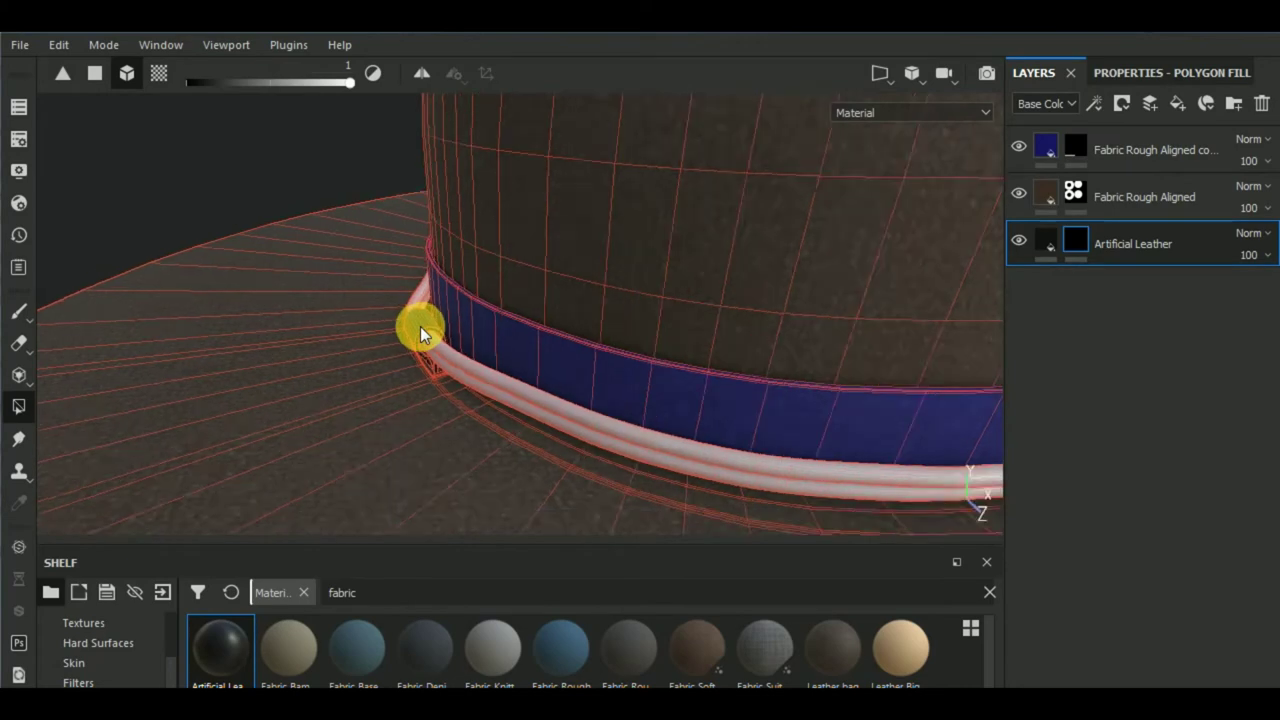
pyautogui.scroll(-5, 420, 326)
pyautogui.moveTo(429, 323)
pyautogui.keyDown('alt'); pyautogui.mouseDown()
pyautogui.moveTo(786, 400)
pyautogui.moveTo(657, 486)
pyautogui.moveTo(809, 422)
pyautogui.moveTo(520, 466)
pyautogui.moveTo(729, 329)
pyautogui.moveTo(777, 420)
pyautogui.moveTo(799, 412)
pyautogui.moveTo(706, 423)
pyautogui.mouseUp(); pyautogui.keyUp('alt')
pyautogui.scroll(-4, 731, 338)
pyautogui.scroll(5, 716, 503)
pyautogui.moveTo(748, 278)
pyautogui.mouseDown(button='middle')
pyautogui.moveTo(743, 400)
pyautogui.moveTo(786, 394)
pyautogui.moveTo(660, 366)
pyautogui.moveTo(595, 458)
pyautogui.mouseUp(button='middle')
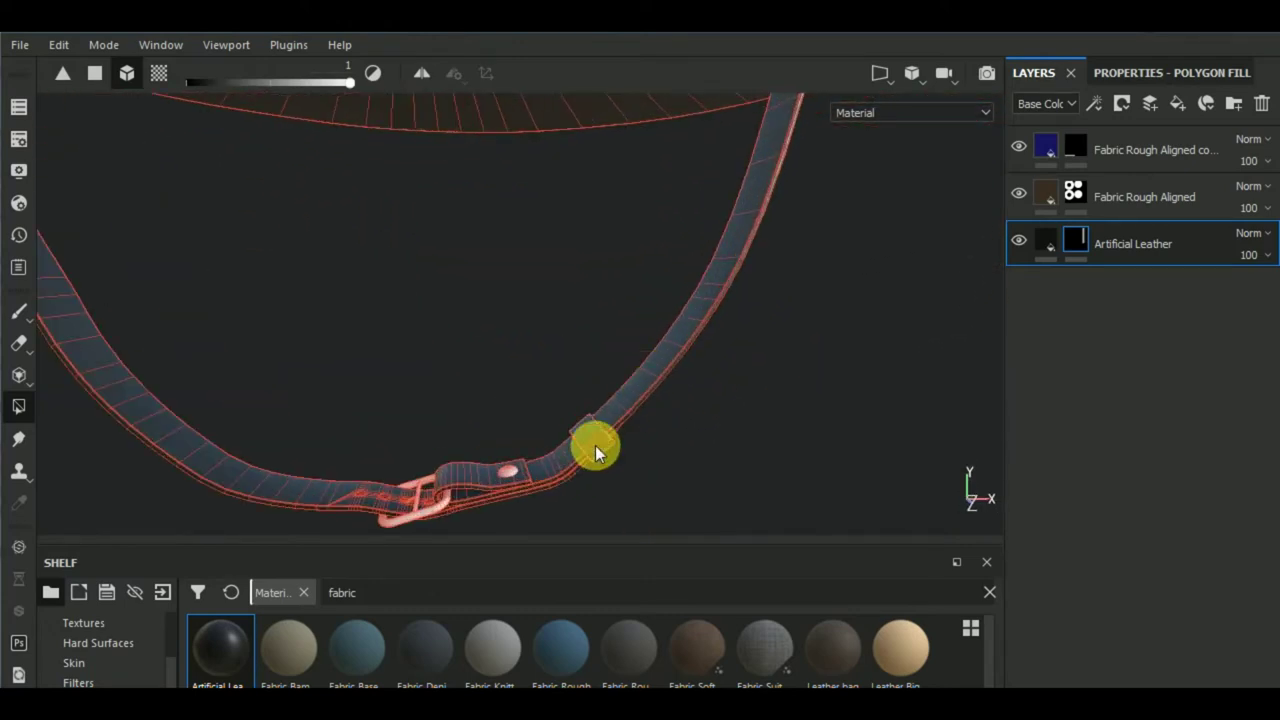
pyautogui.scroll(-3, 600, 452)
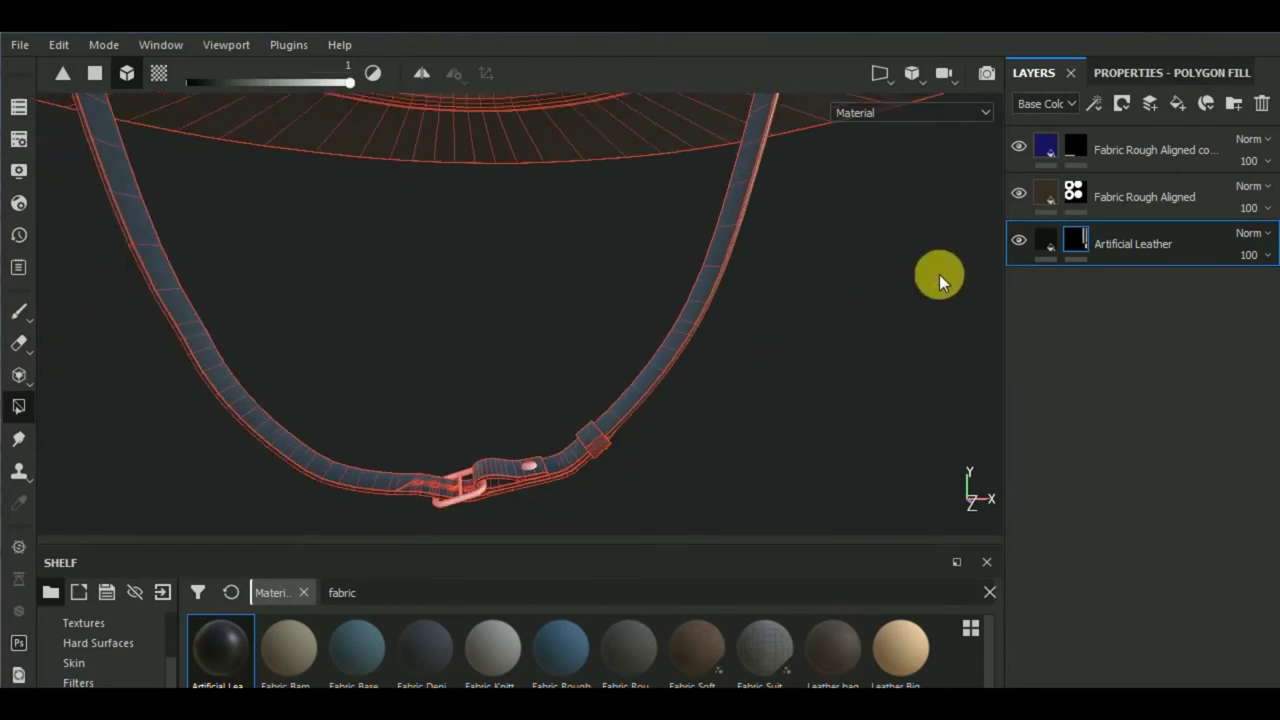
pyautogui.click(1045, 240)
pyautogui.click(1140, 72)
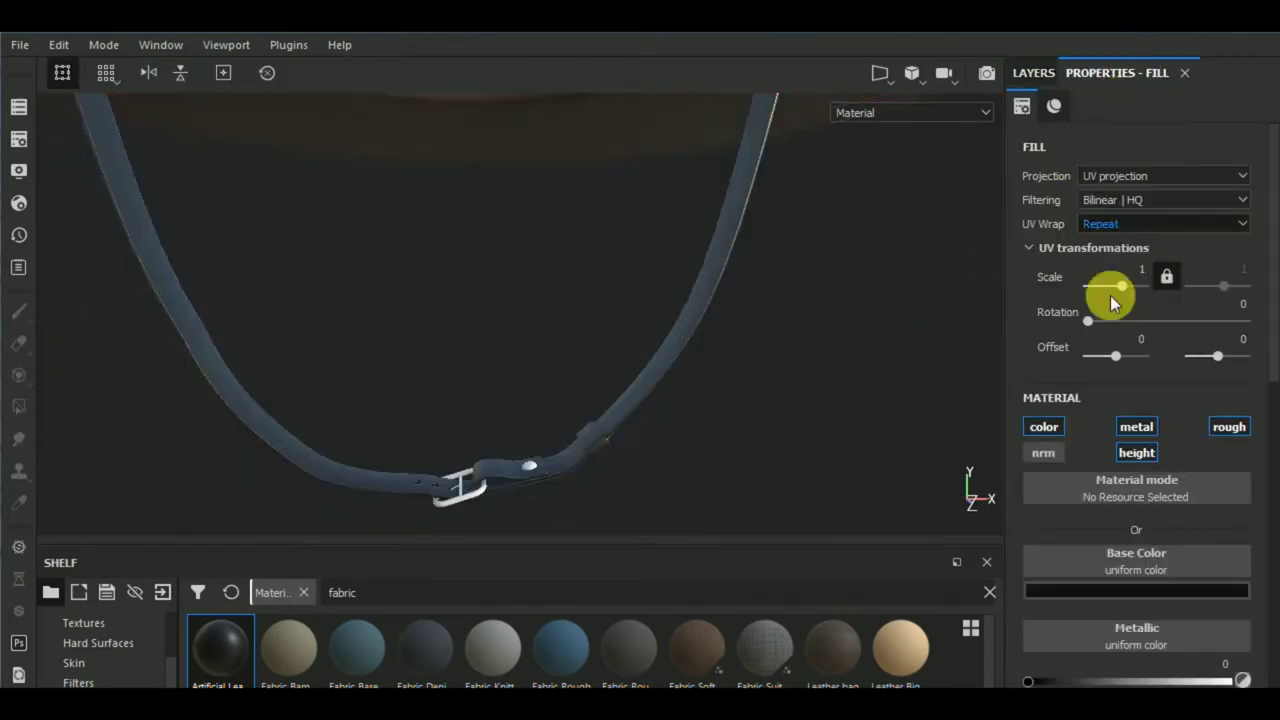
# Give the strap leather a near-black brown base colour, about RGB 0.007, 0.006, 0.006.
pyautogui.click(1088, 592)
pyautogui.moveTo(1179, 543); pyautogui.dragTo(1175, 538)
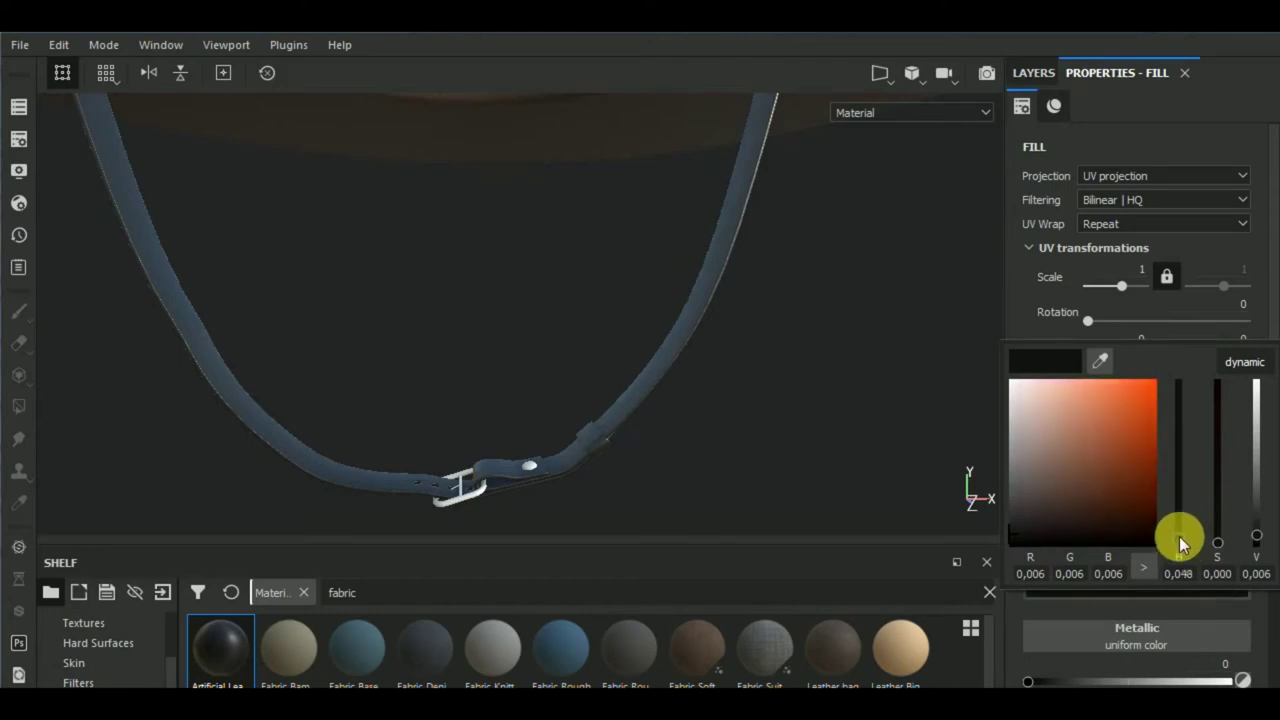
pyautogui.moveTo(1014, 527); pyautogui.dragTo(1020, 515)
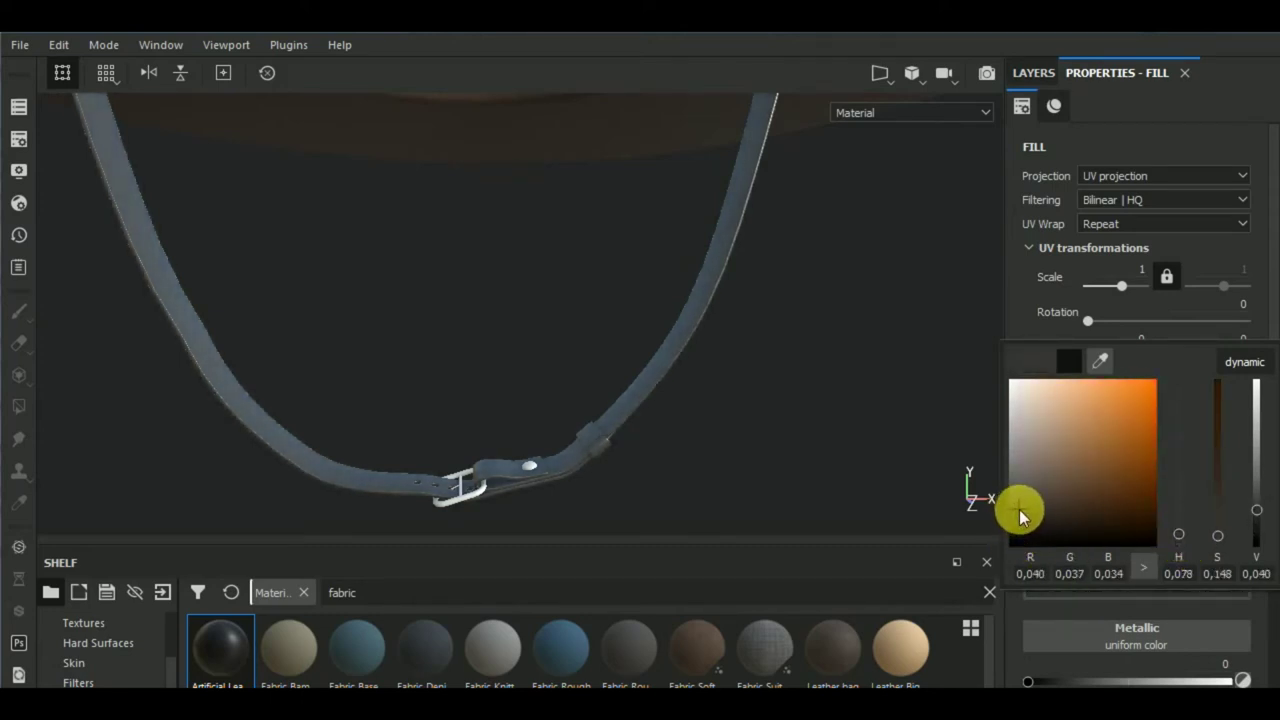
pyautogui.keyDown('alt'); pyautogui.moveTo(757, 451); pyautogui.dragTo(772, 445); pyautogui.keyUp('alt')
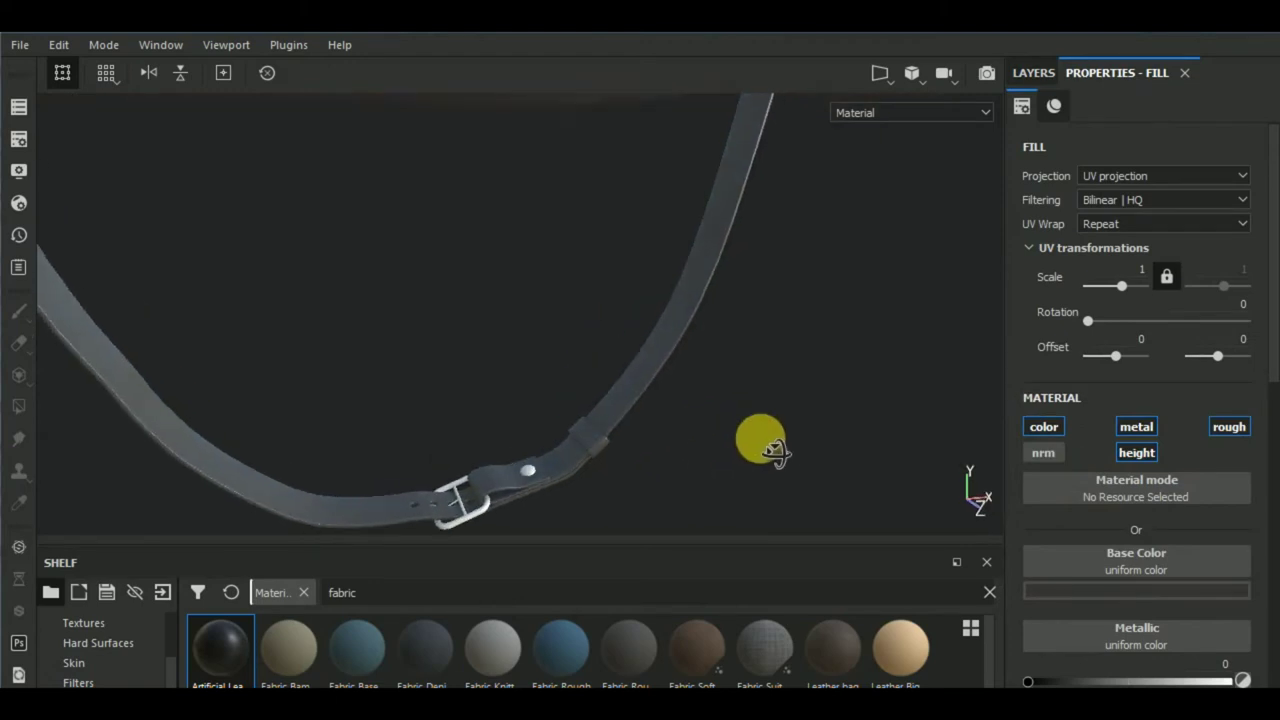
pyautogui.click(1130, 605)
pyautogui.moveTo(1020, 517); pyautogui.dragTo(1020, 535)
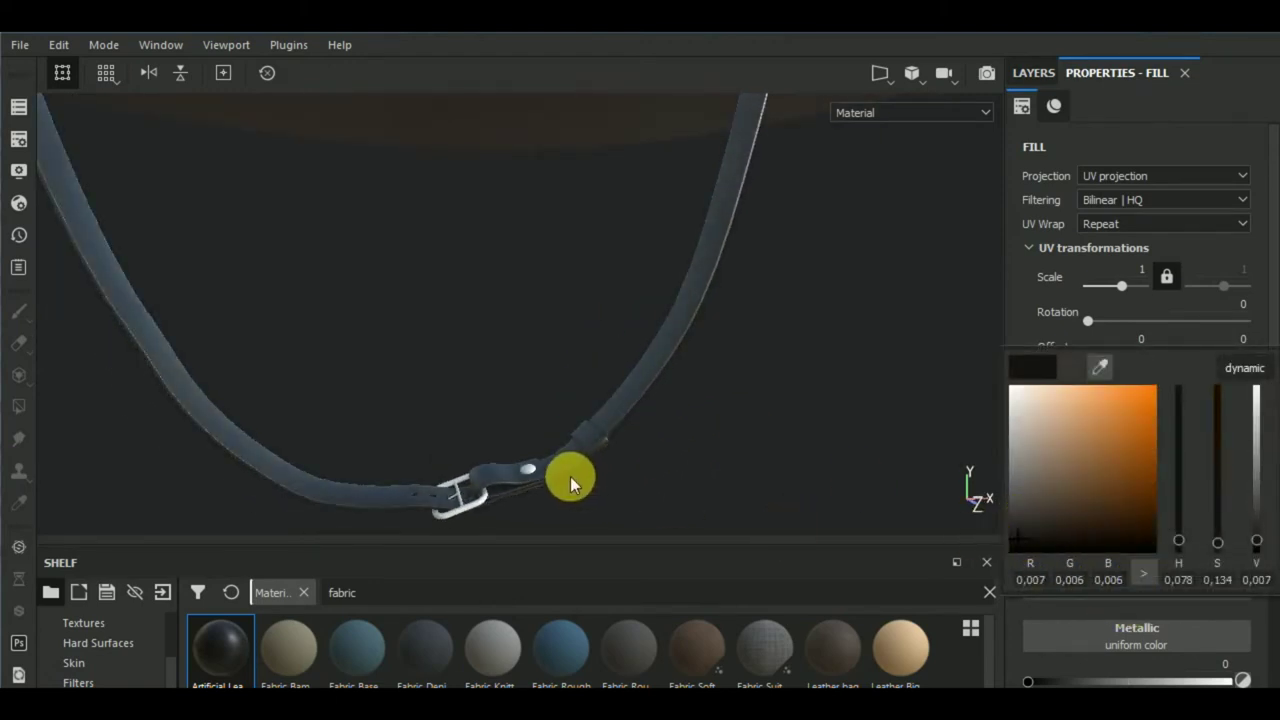
pyautogui.click(744, 432)
pyautogui.moveTo(744, 432)
pyautogui.keyDown('alt'); pyautogui.mouseDown()
pyautogui.moveTo(720, 443)
pyautogui.moveTo(852, 378)
pyautogui.moveTo(714, 466)
pyautogui.moveTo(700, 437)
pyautogui.moveTo(698, 328)
pyautogui.mouseUp(); pyautogui.keyUp('alt')
pyautogui.keyDown('alt'); pyautogui.moveTo(766, 386); pyautogui.dragTo(786, 351); pyautogui.keyUp('alt')
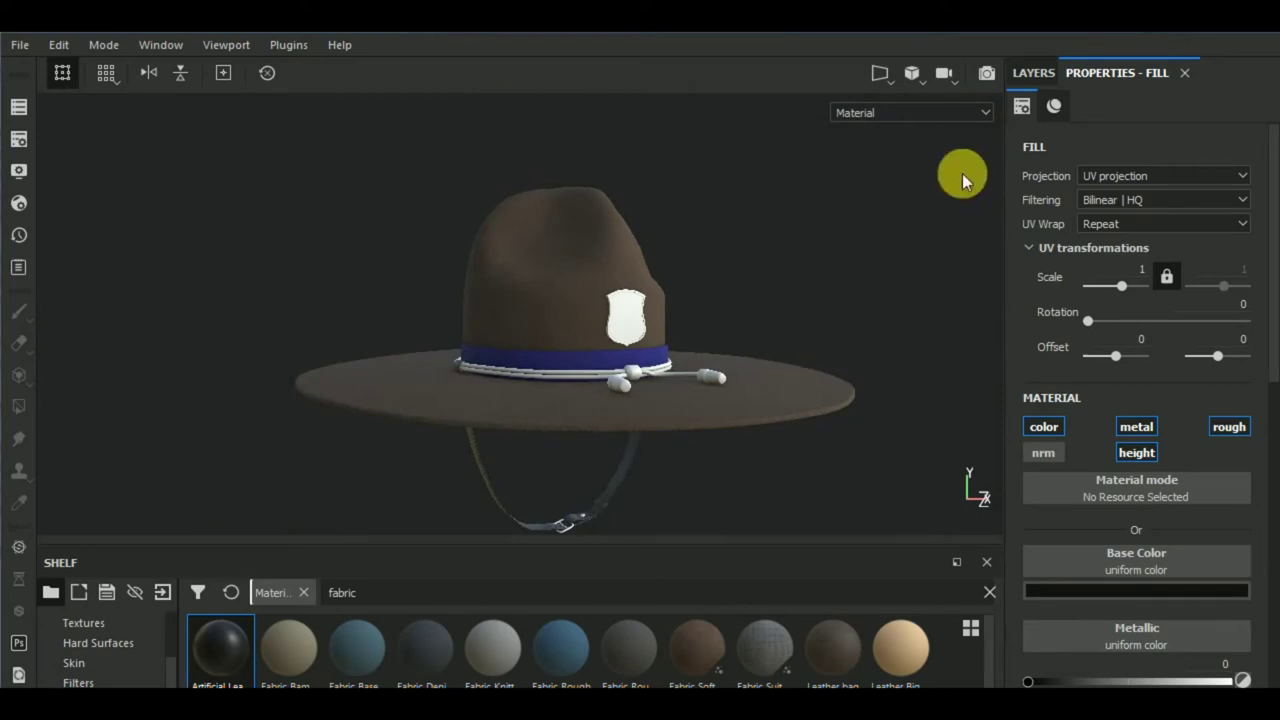
# Add an Aluminium Pure layer with a black mask from the full material list.
pyautogui.click(1031, 74)
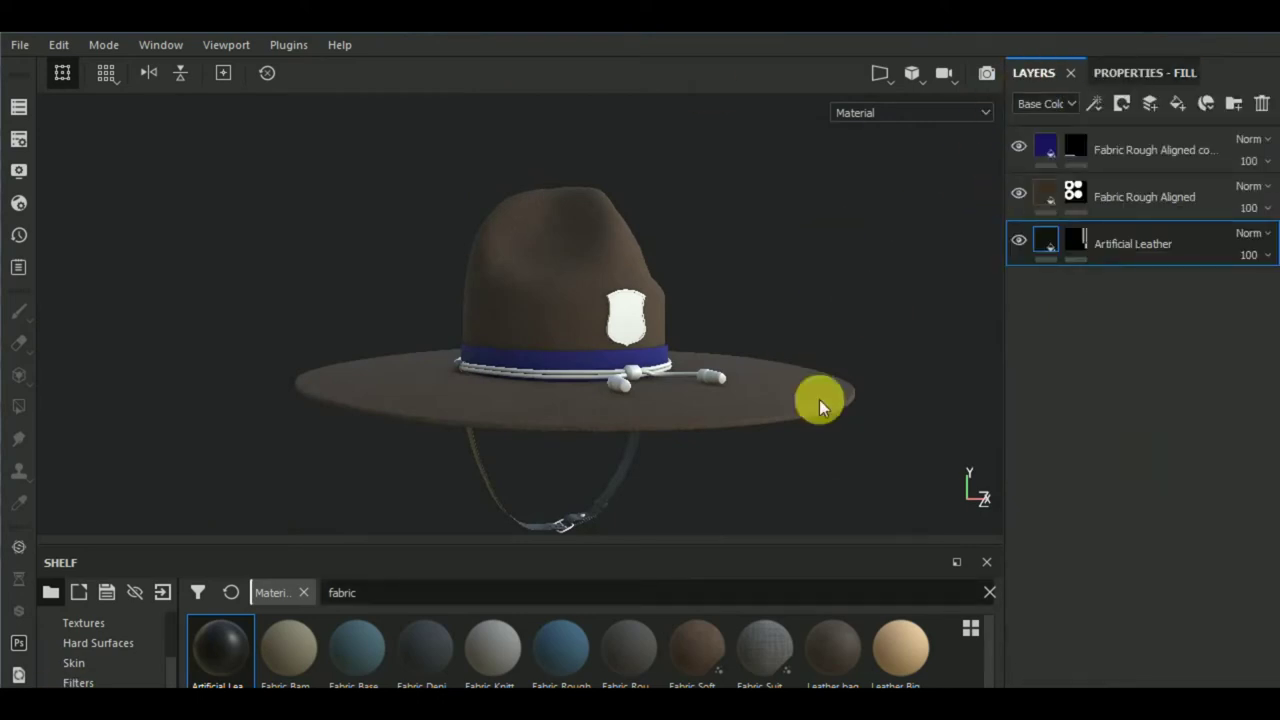
pyautogui.press('BackSpace')
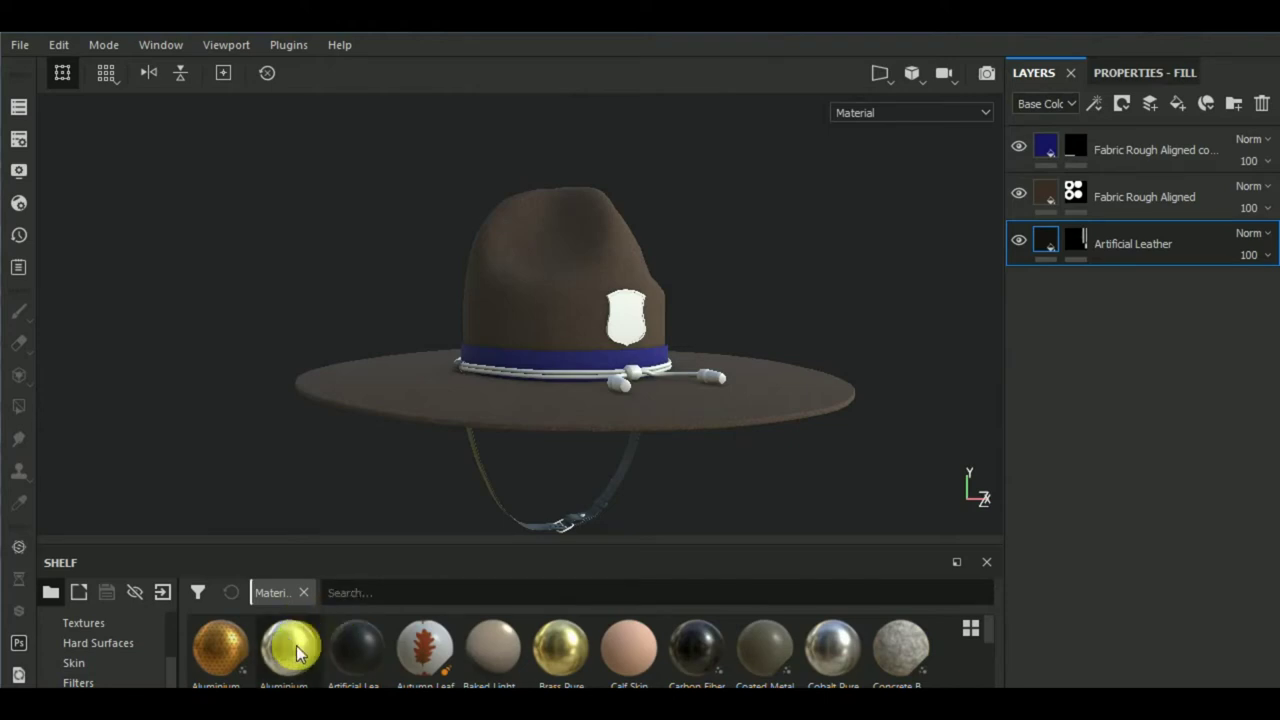
pyautogui.moveTo(289, 647)
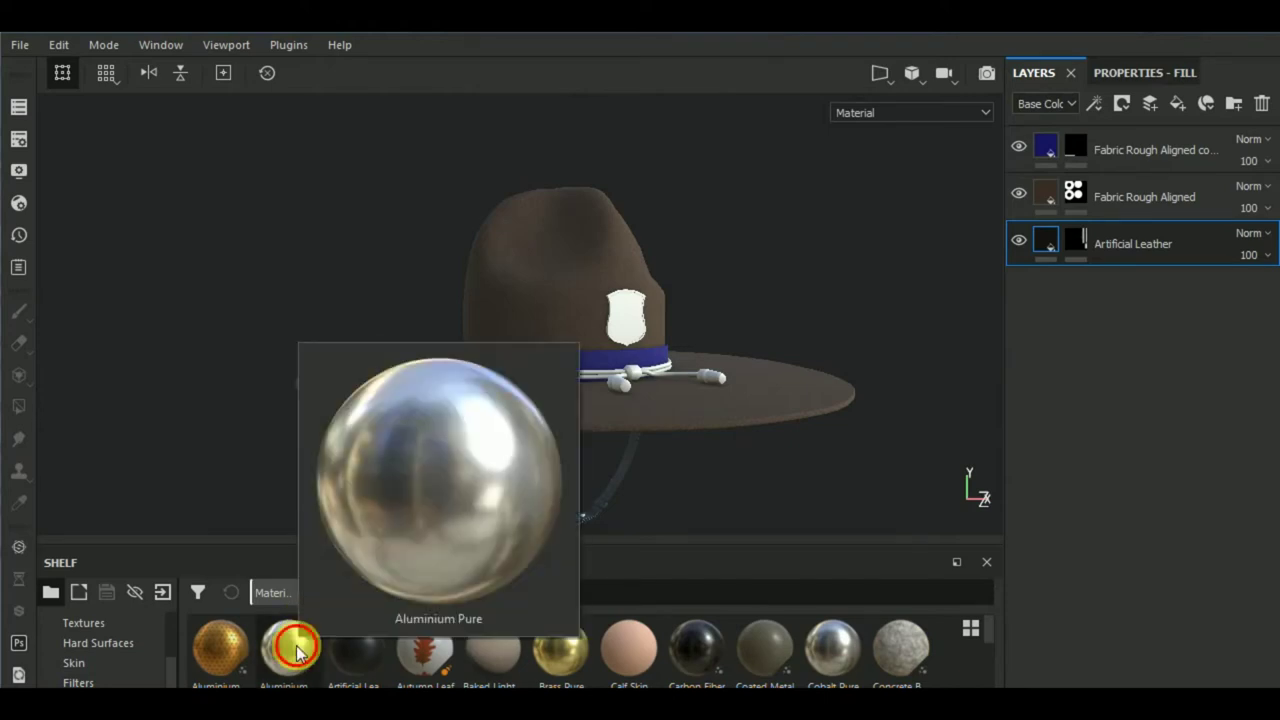
pyautogui.moveTo(296, 645); pyautogui.dragTo(1136, 368)
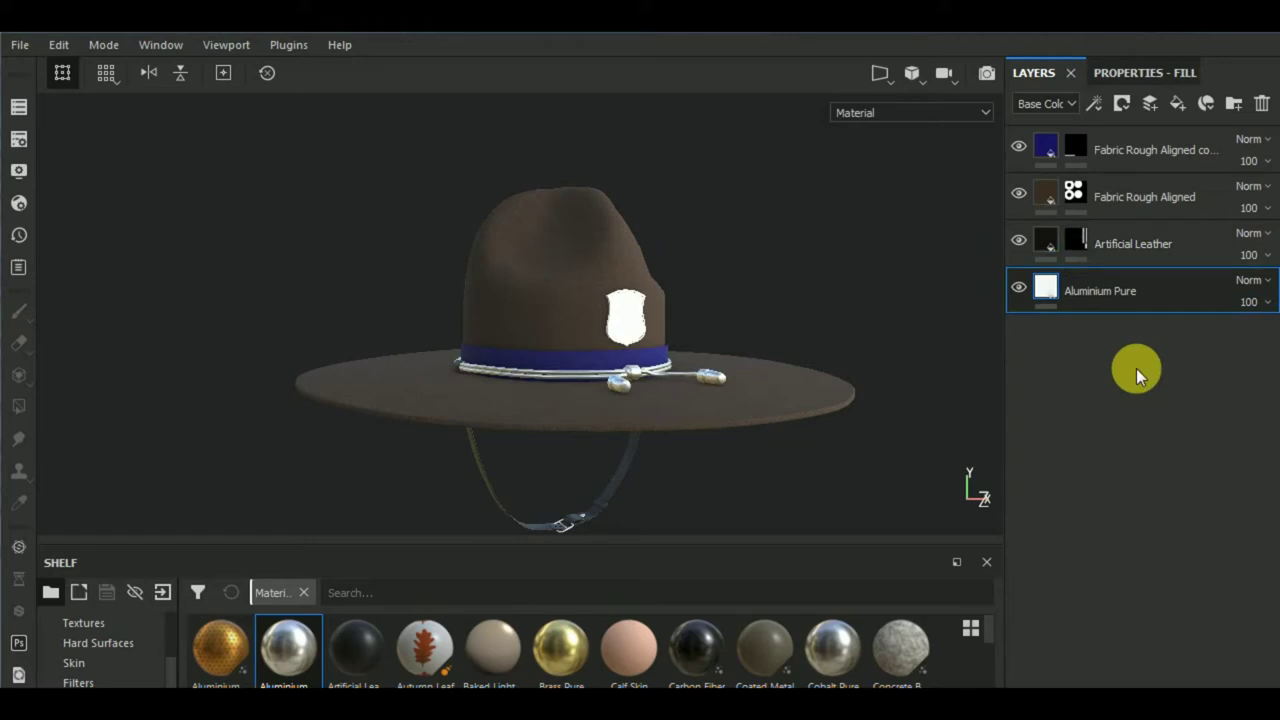
pyautogui.click(1121, 105)
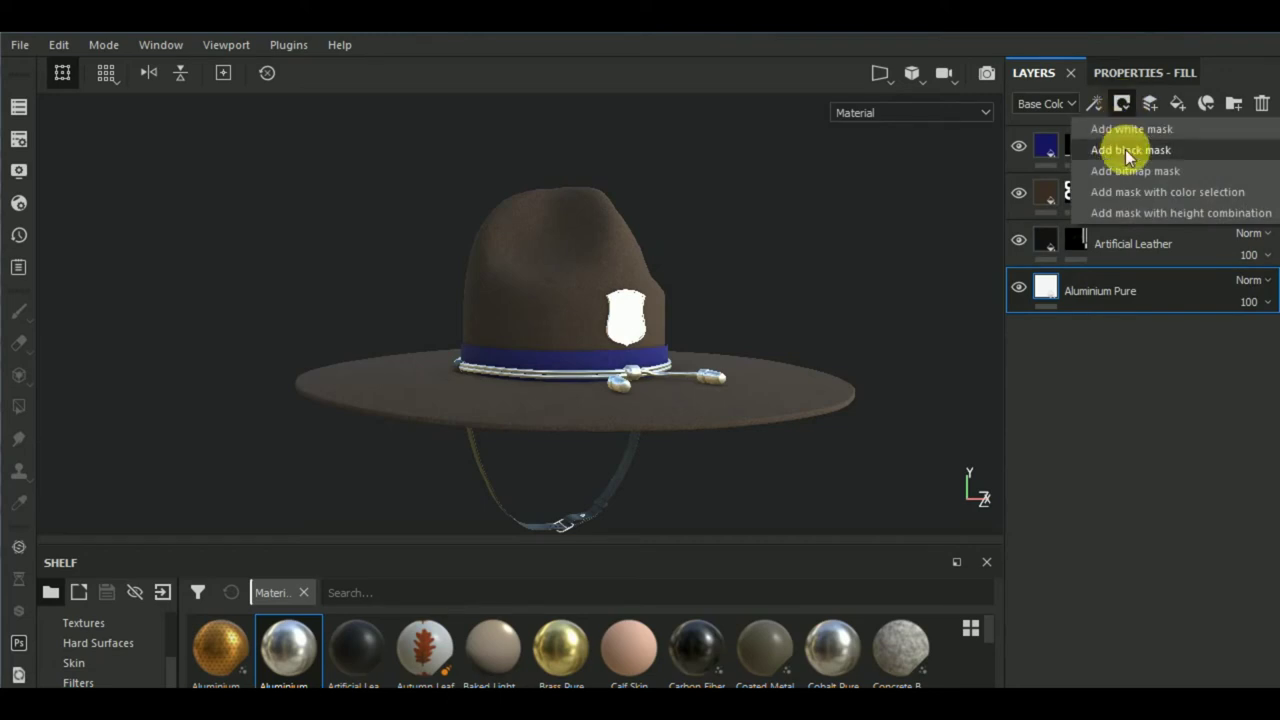
pyautogui.click(1126, 151)
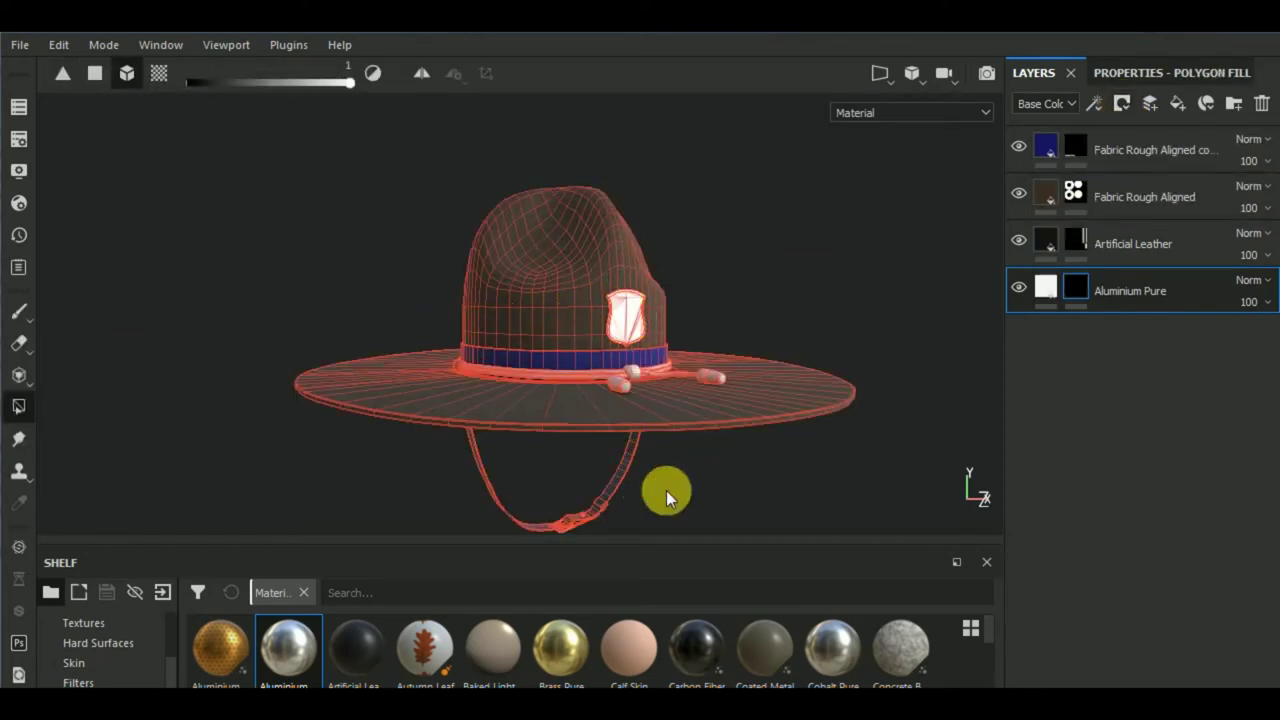
# Reveal the aluminium on the chin-strap buckle and fittings beneath the brim.
pyautogui.keyDown('alt'); pyautogui.moveTo(666, 490); pyautogui.dragTo(607, 428); pyautogui.keyUp('alt')
pyautogui.scroll(3, 586, 449)
pyautogui.scroll(3, 584, 449)
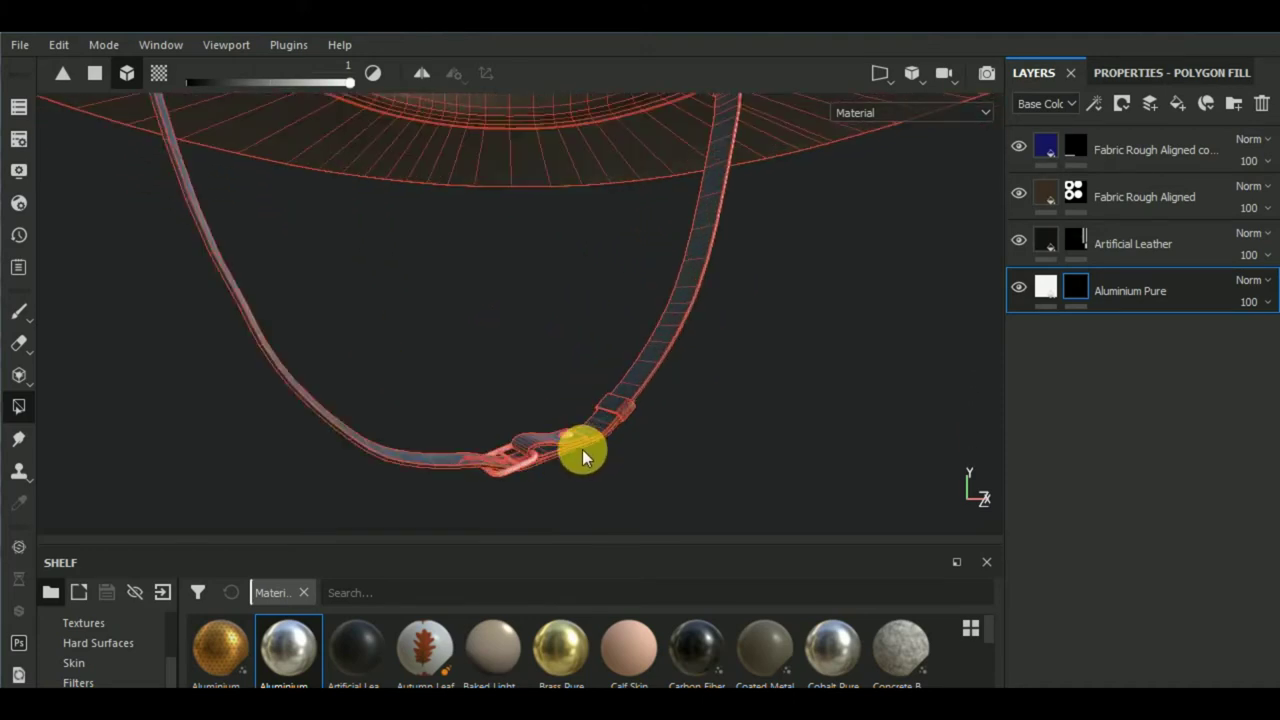
pyautogui.scroll(1, 565, 444)
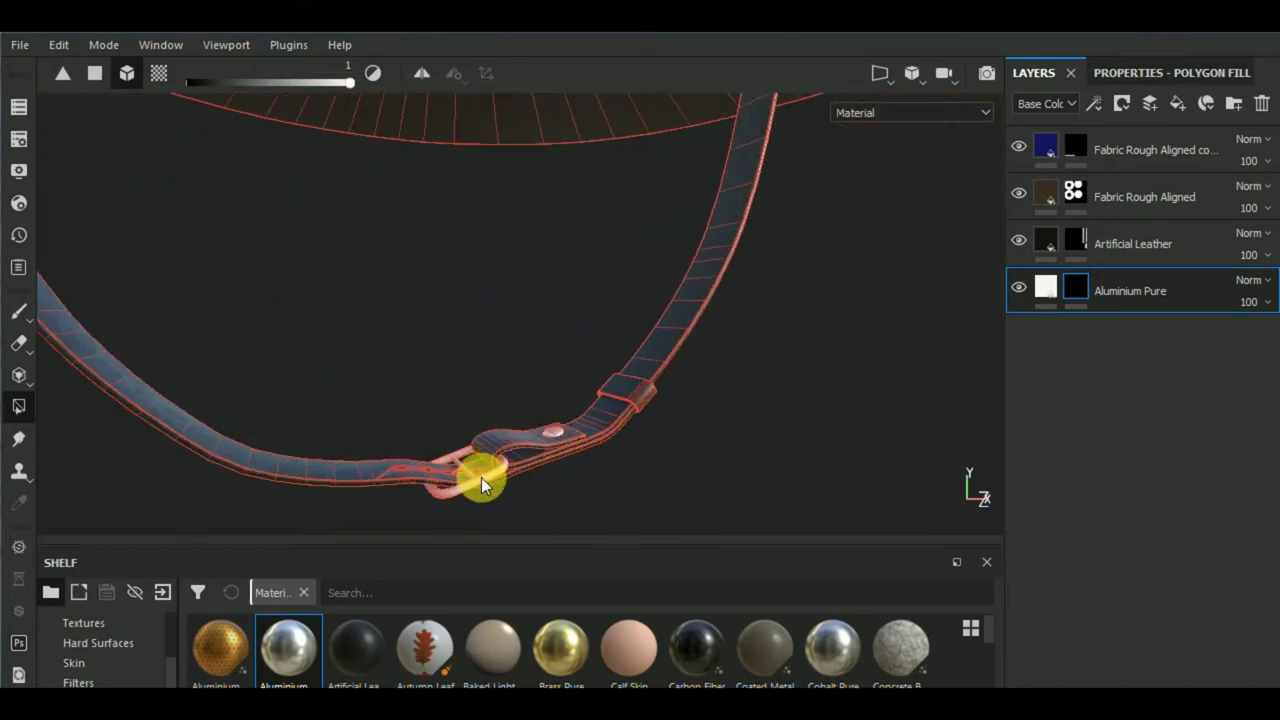
pyautogui.scroll(2, 465, 477)
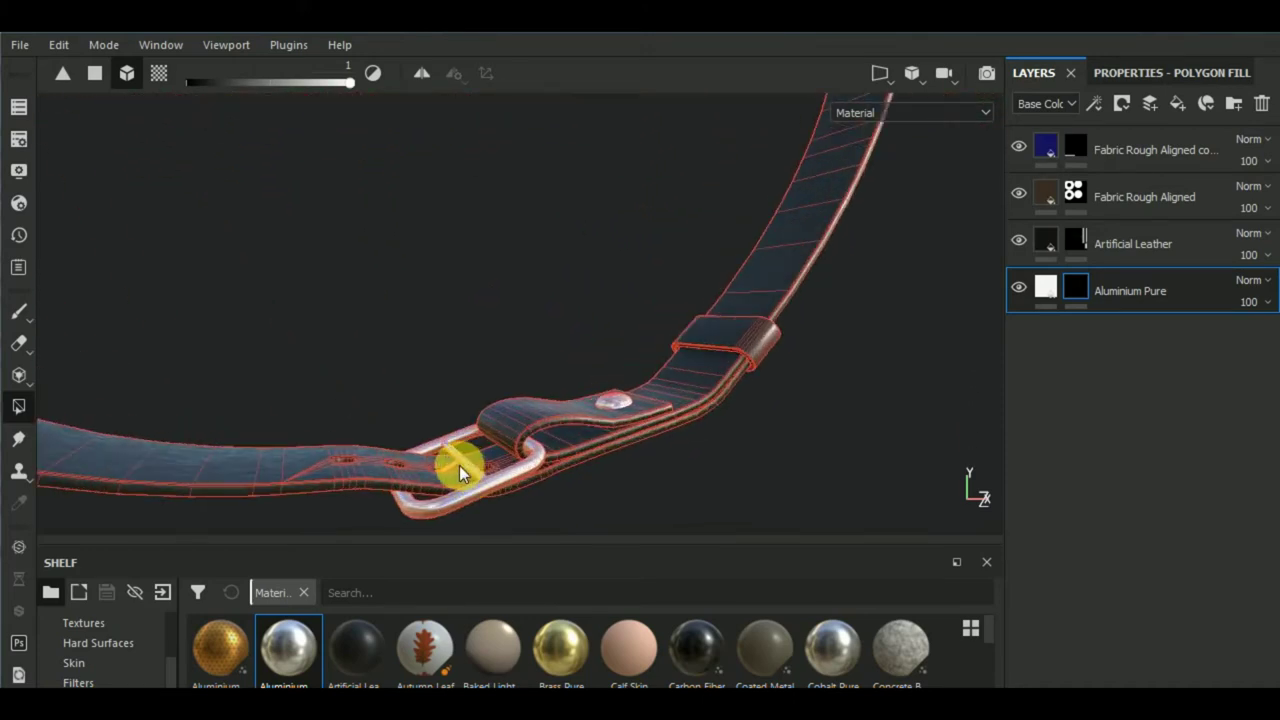
pyautogui.scroll(-2, 454, 464)
pyautogui.scroll(-2, 525, 441)
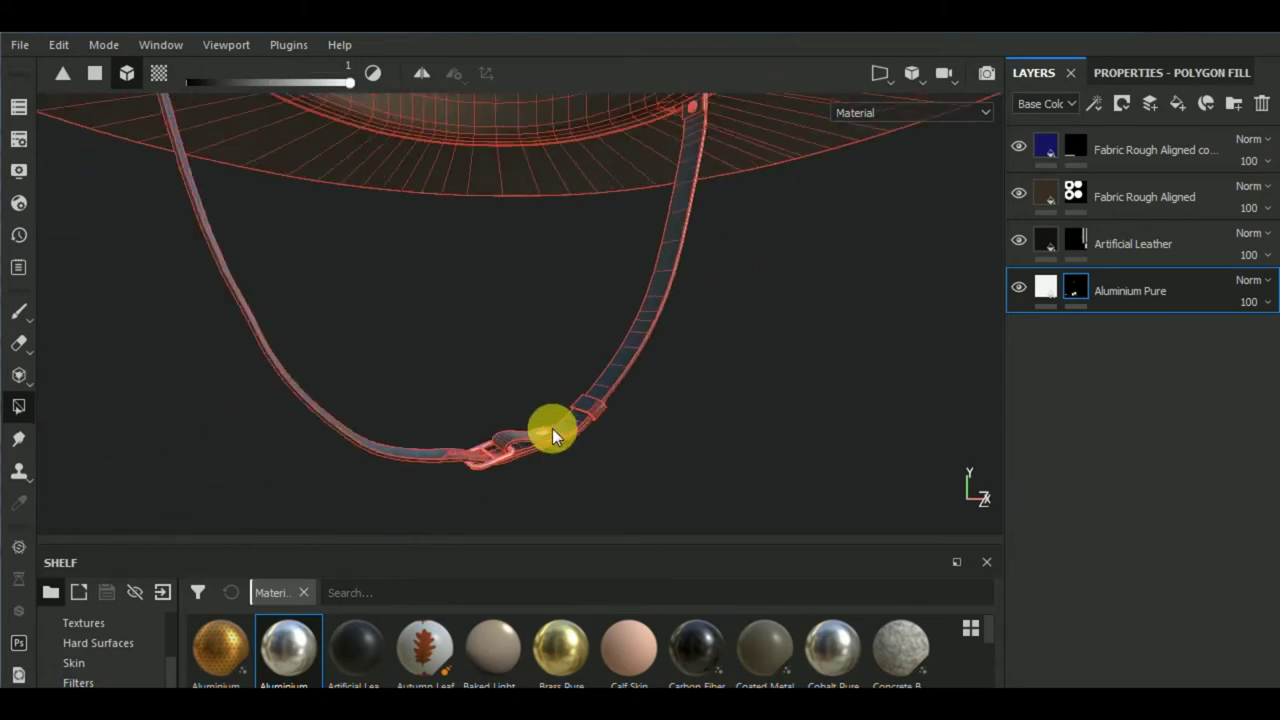
pyautogui.scroll(-2, 552, 428)
pyautogui.scroll(2, 705, 142)
pyautogui.scroll(1, 649, 155)
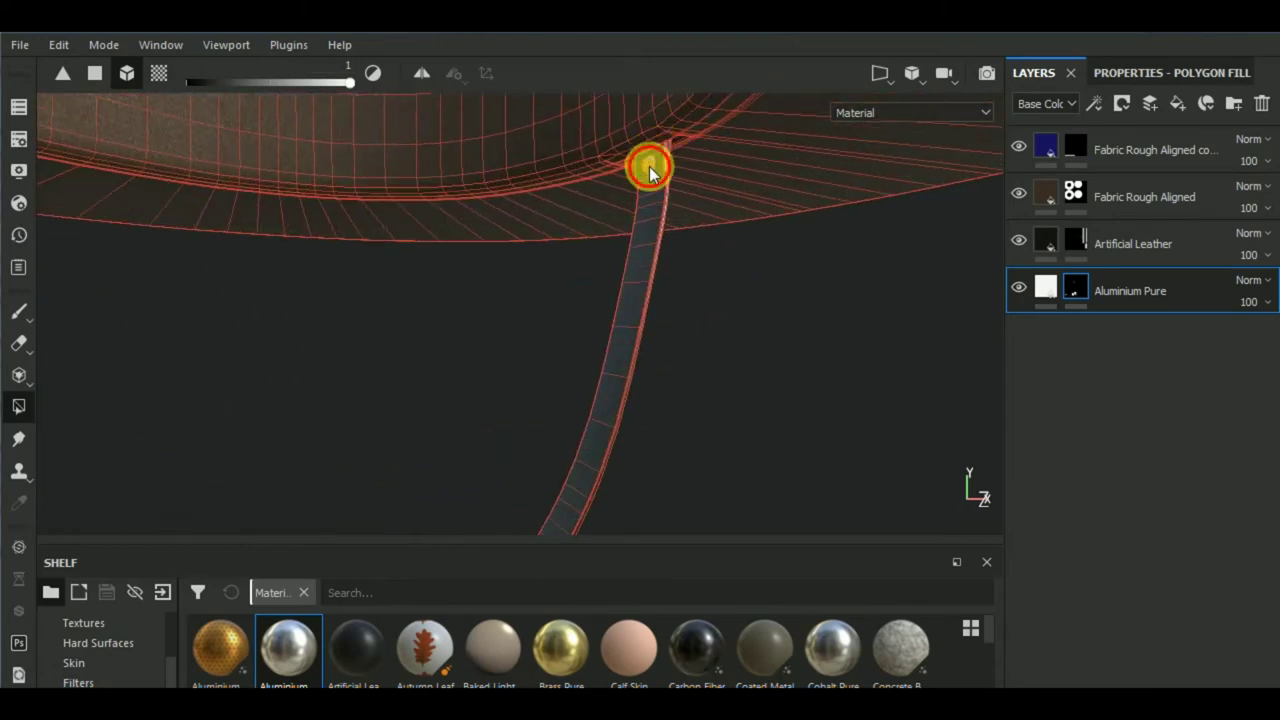
pyautogui.scroll(-2, 660, 195)
pyautogui.scroll(-3, 689, 224)
pyautogui.moveTo(680, 257)
pyautogui.keyDown('alt'); pyautogui.mouseDown()
pyautogui.moveTo(443, 286)
pyautogui.moveTo(372, 276)
pyautogui.mouseUp(); pyautogui.keyUp('alt')
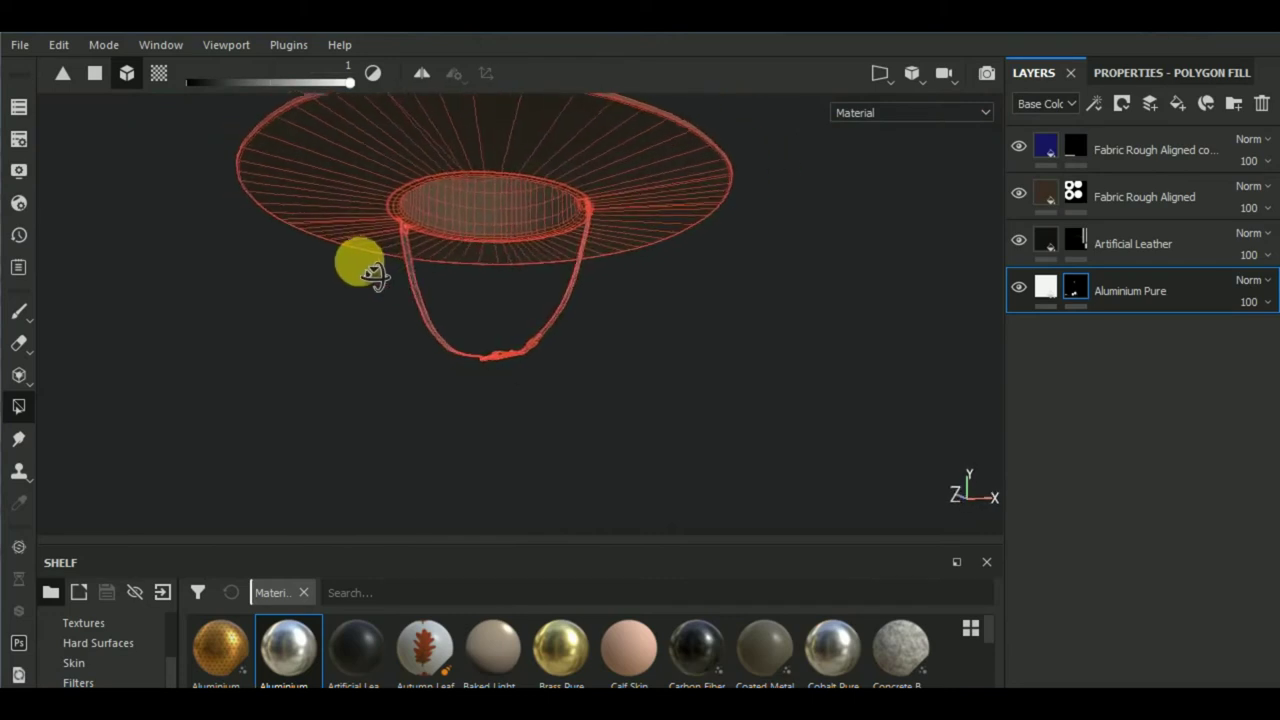
pyautogui.scroll(2, 372, 276)
pyautogui.scroll(2, 414, 214)
pyautogui.scroll(2, 400, 234)
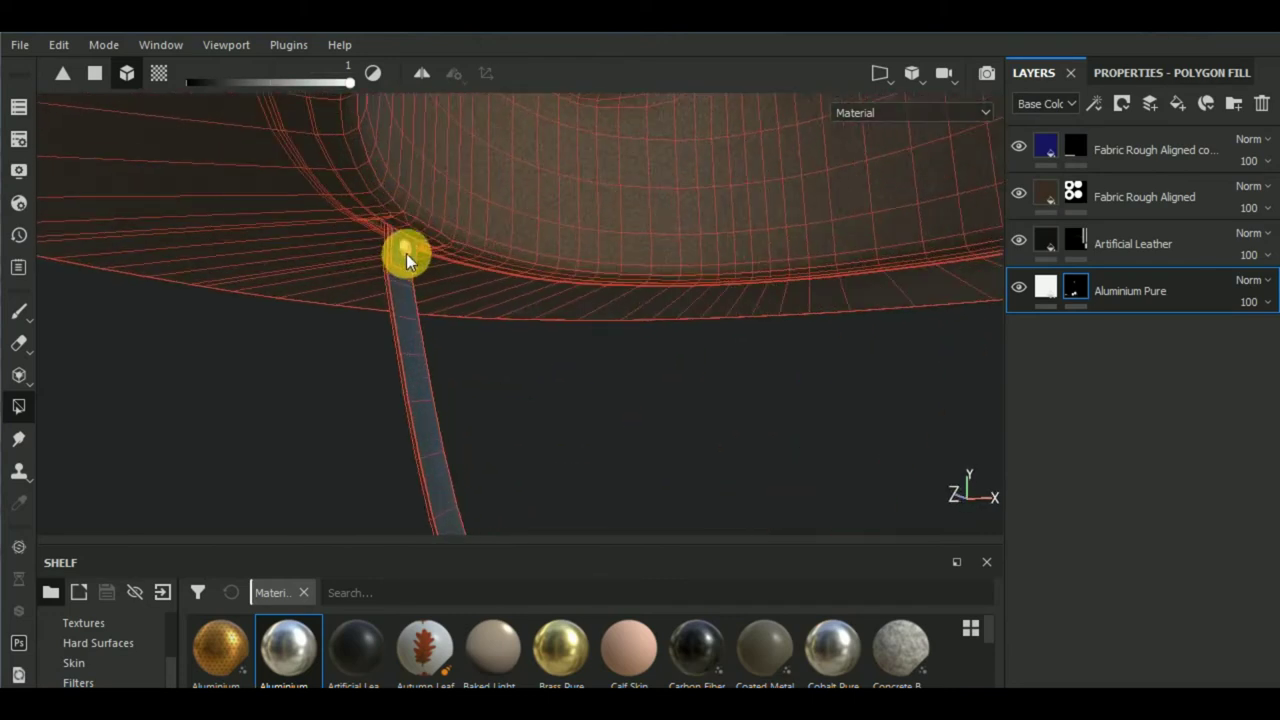
pyautogui.scroll(-2, 406, 253)
pyautogui.scroll(-3, 406, 253)
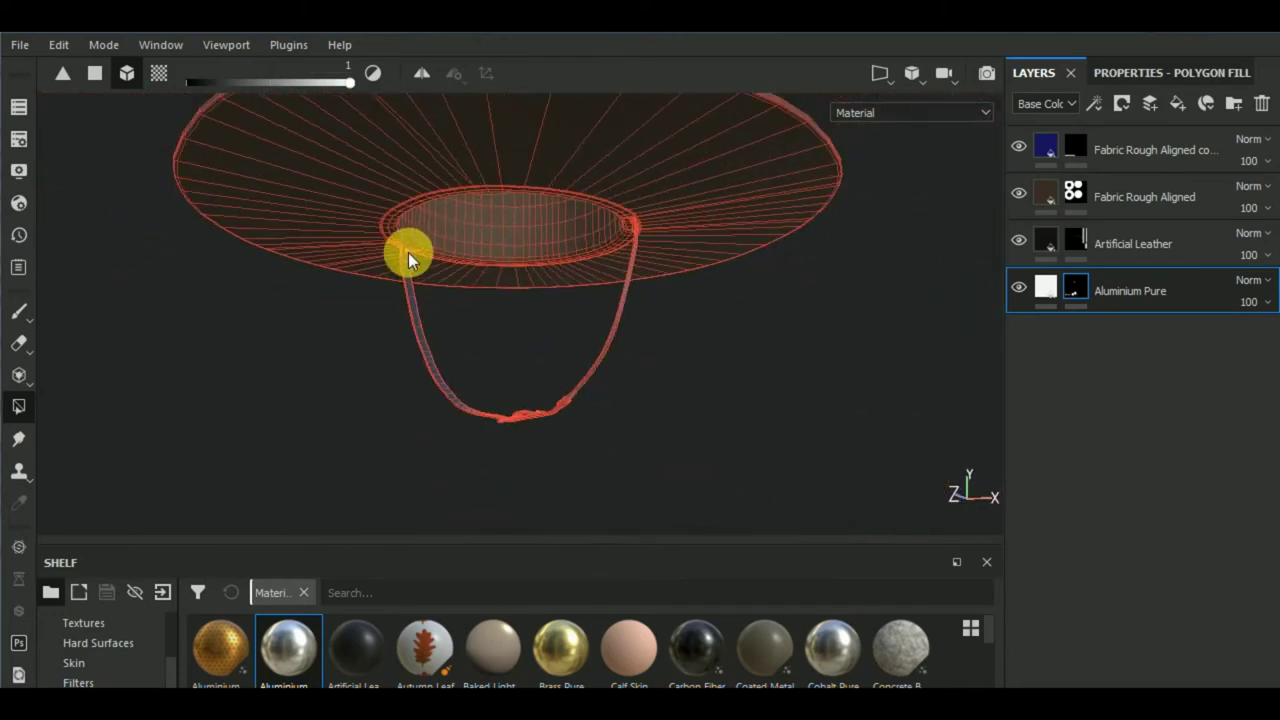
pyautogui.click(1025, 285)
pyautogui.moveTo(859, 337)
pyautogui.keyDown('alt'); pyautogui.mouseDown()
pyautogui.moveTo(725, 445)
pyautogui.moveTo(815, 447)
pyautogui.mouseUp(); pyautogui.keyUp('alt')
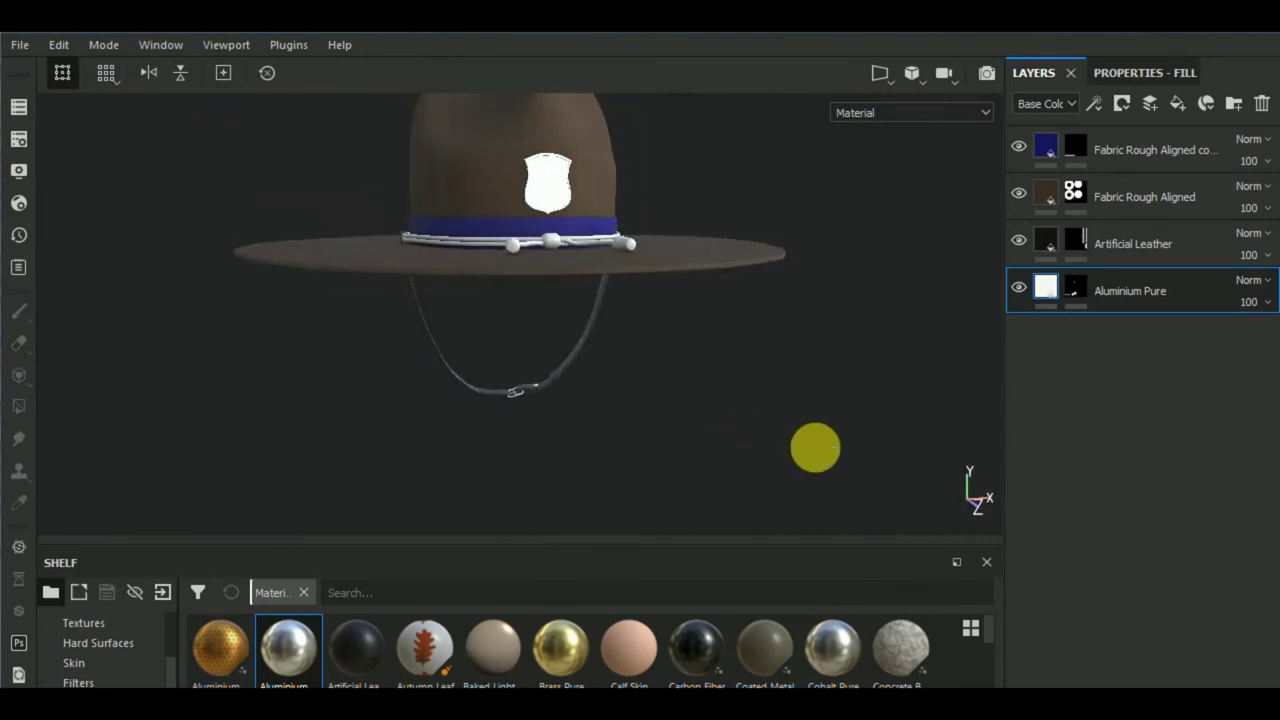
# Darken the Aluminium Pure base colour to grey 0.376 and inspect the buckle and badge.
pyautogui.click(1143, 74)
pyautogui.click(1142, 590)
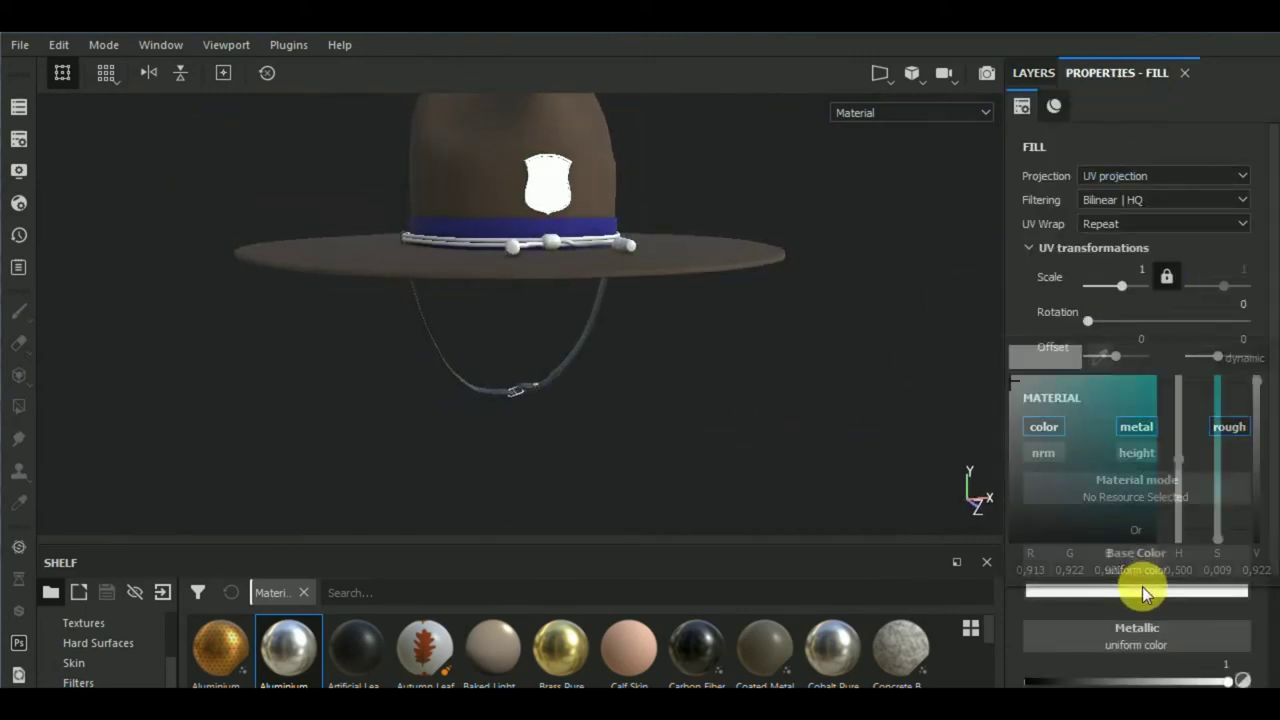
pyautogui.moveTo(1011, 383); pyautogui.dragTo(1008, 440)
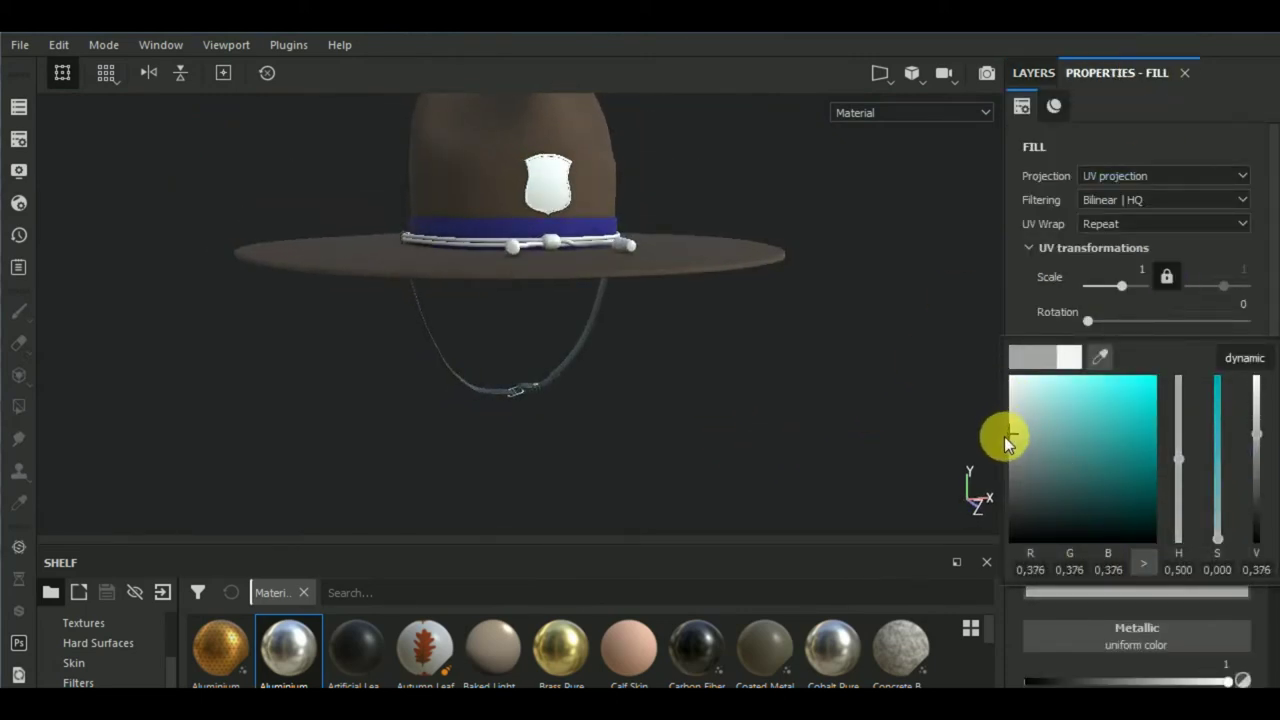
pyautogui.moveTo(1001, 443)
pyautogui.keyDown('alt'); pyautogui.mouseDown()
pyautogui.moveTo(843, 432)
pyautogui.moveTo(653, 341)
pyautogui.mouseUp(); pyautogui.keyUp('alt')
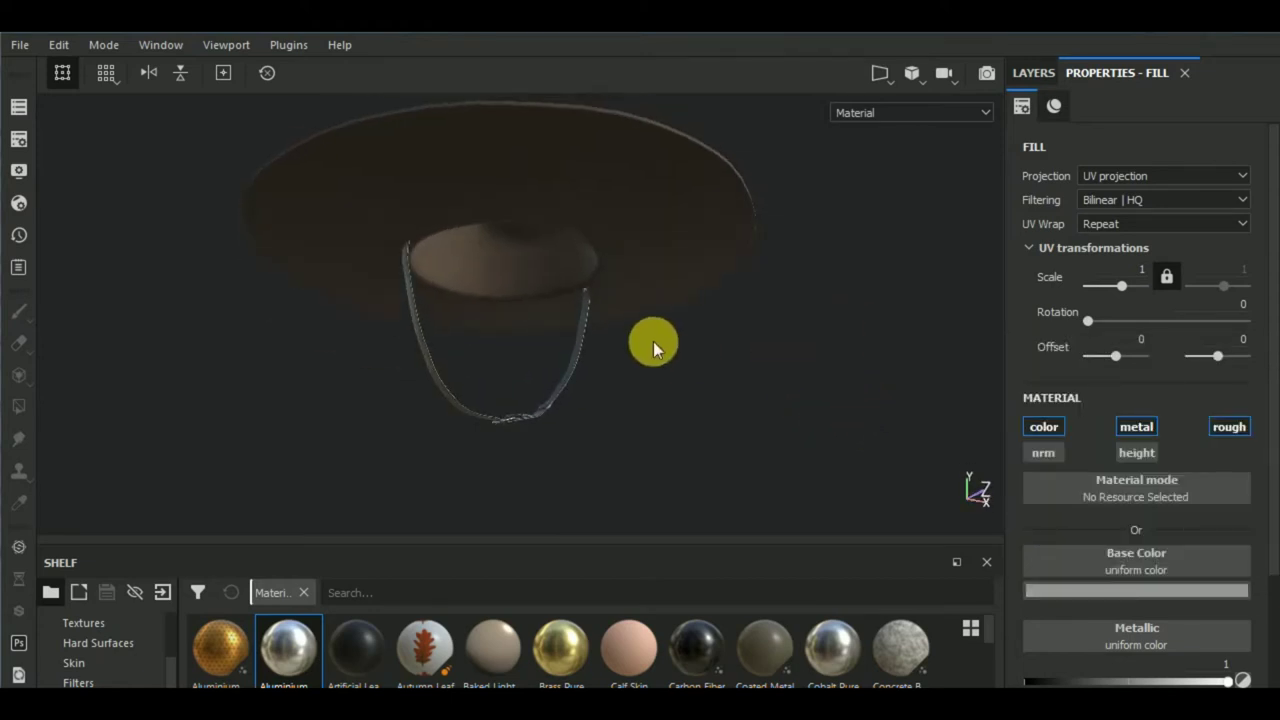
pyautogui.moveTo(653, 341)
pyautogui.keyDown('alt'); pyautogui.mouseDown(button='right')
pyautogui.moveTo(591, 291)
pyautogui.moveTo(614, 271)
pyautogui.moveTo(666, 357)
pyautogui.moveTo(595, 372)
pyautogui.mouseUp(button='right'); pyautogui.keyUp('alt')
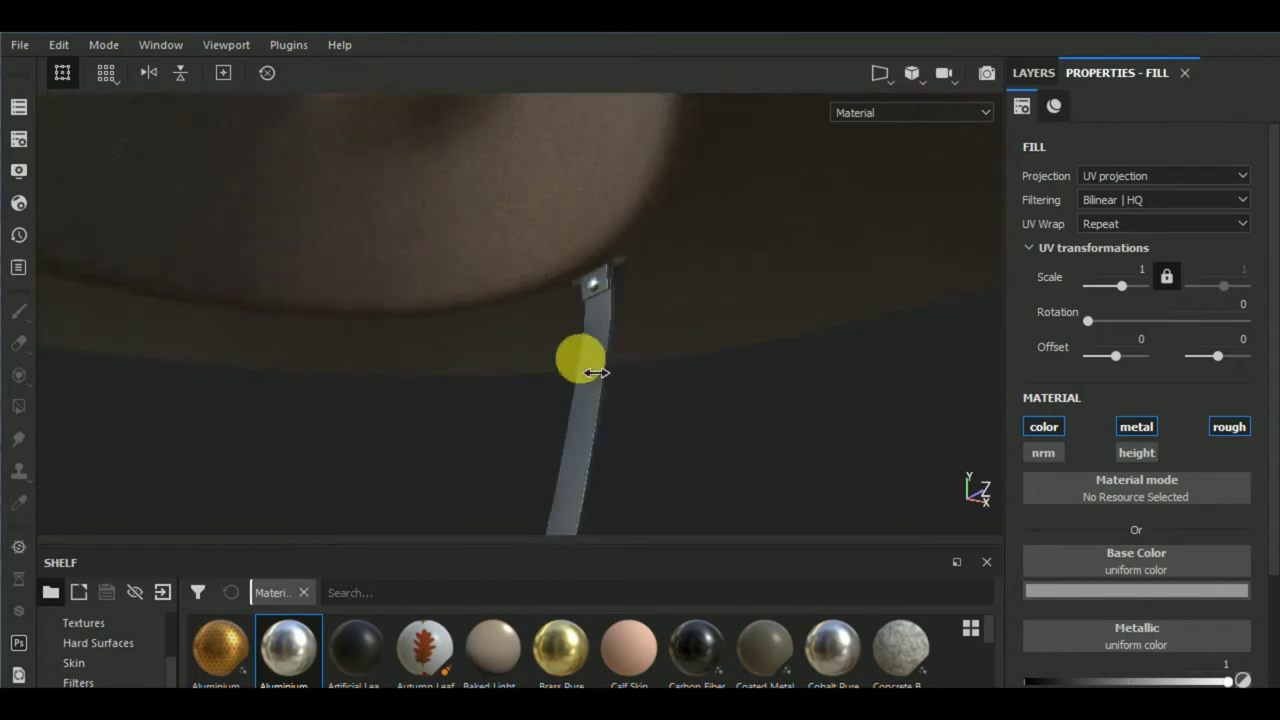
pyautogui.press('f')
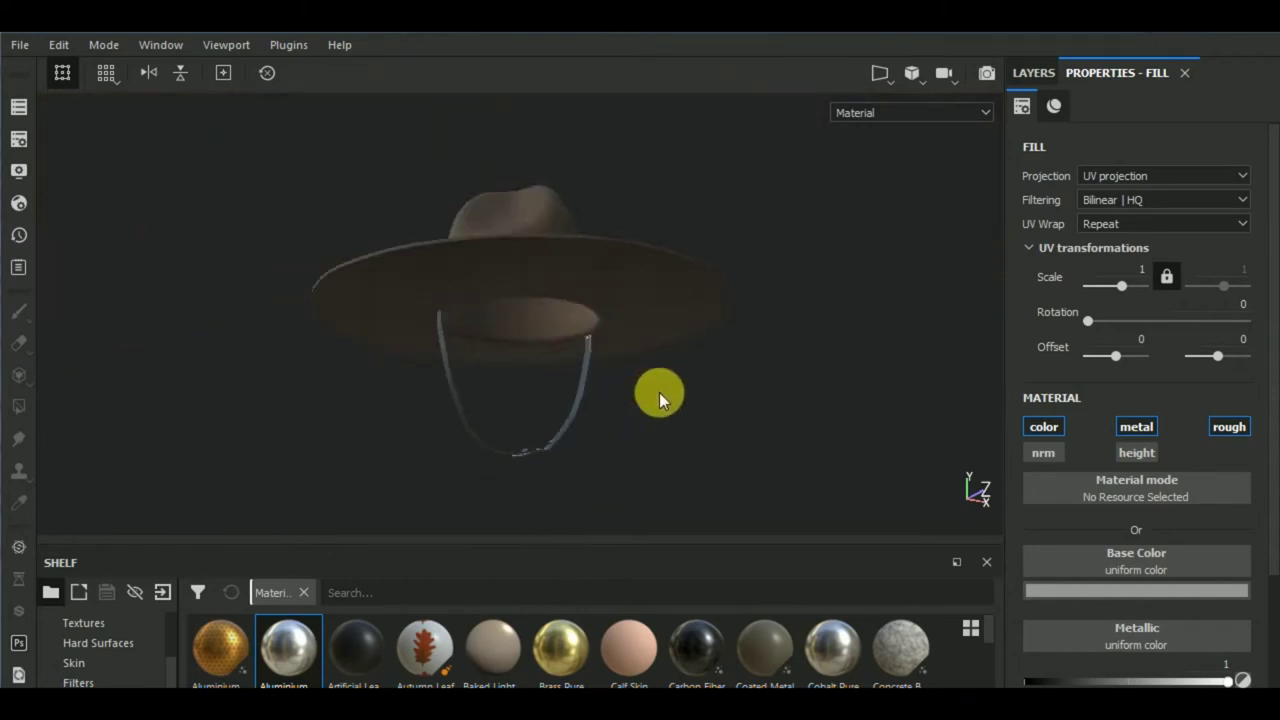
pyautogui.moveTo(659, 392)
pyautogui.keyDown('alt'); pyautogui.mouseDown()
pyautogui.moveTo(680, 505)
pyautogui.moveTo(686, 460)
pyautogui.moveTo(590, 485)
pyautogui.mouseUp(); pyautogui.keyUp('alt')
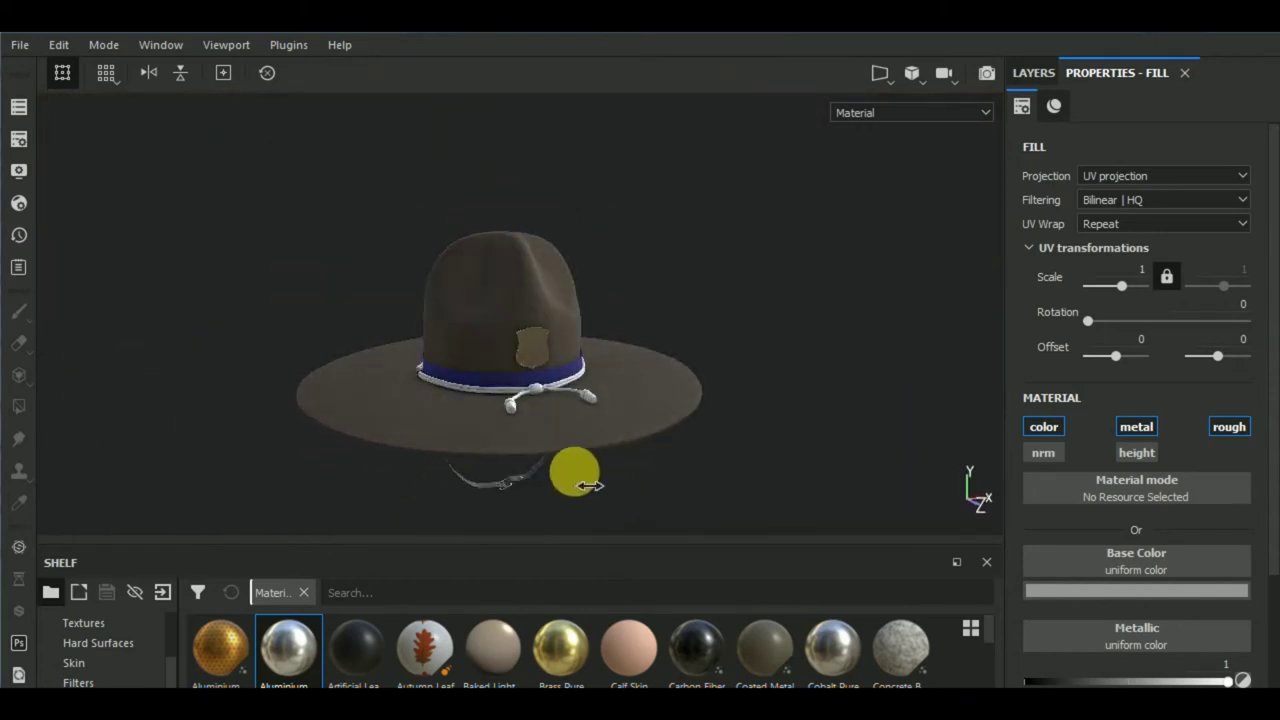
pyautogui.moveTo(590, 485)
pyautogui.keyDown('alt'); pyautogui.mouseDown(button='right')
pyautogui.moveTo(543, 471)
pyautogui.moveTo(543, 363)
pyautogui.moveTo(580, 415)
pyautogui.moveTo(557, 400)
pyautogui.moveTo(563, 434)
pyautogui.moveTo(713, 435)
pyautogui.moveTo(695, 400)
pyautogui.mouseUp(button='right'); pyautogui.keyUp('alt')
# Add a new fill layer at the top of the stack named string.
pyautogui.click(1028, 72)
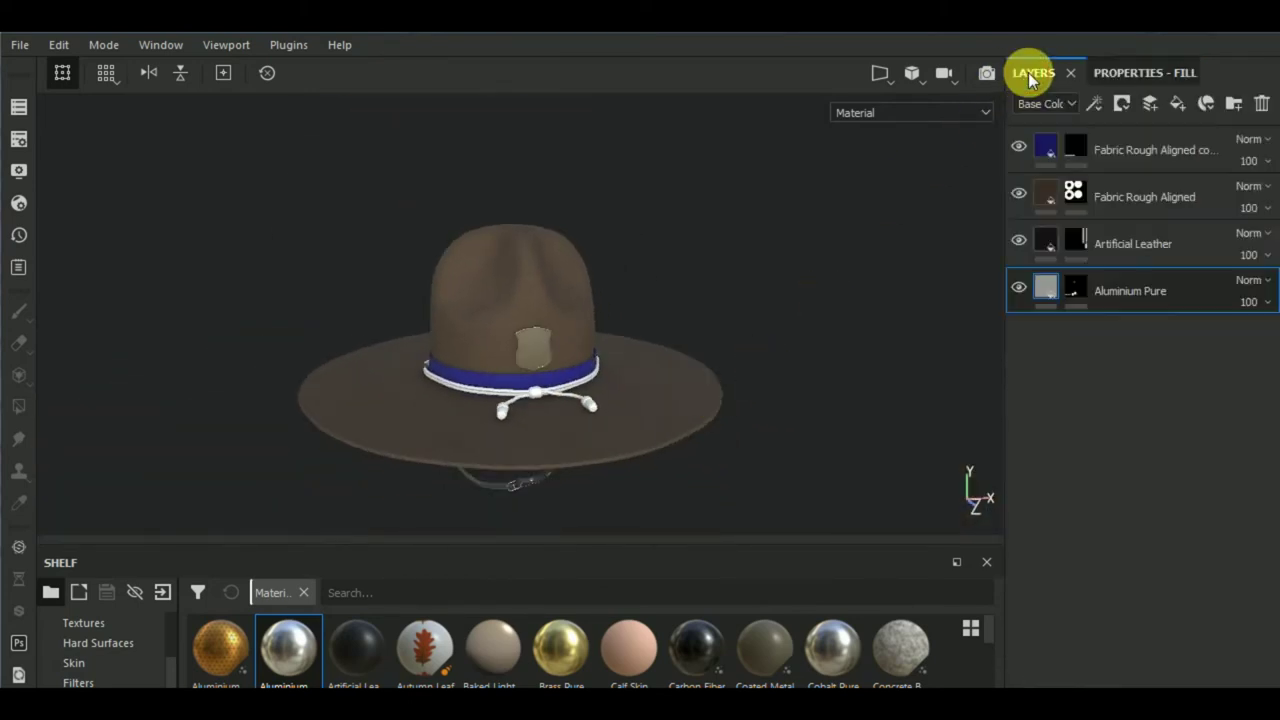
pyautogui.click(1157, 157)
pyautogui.click(1180, 101)
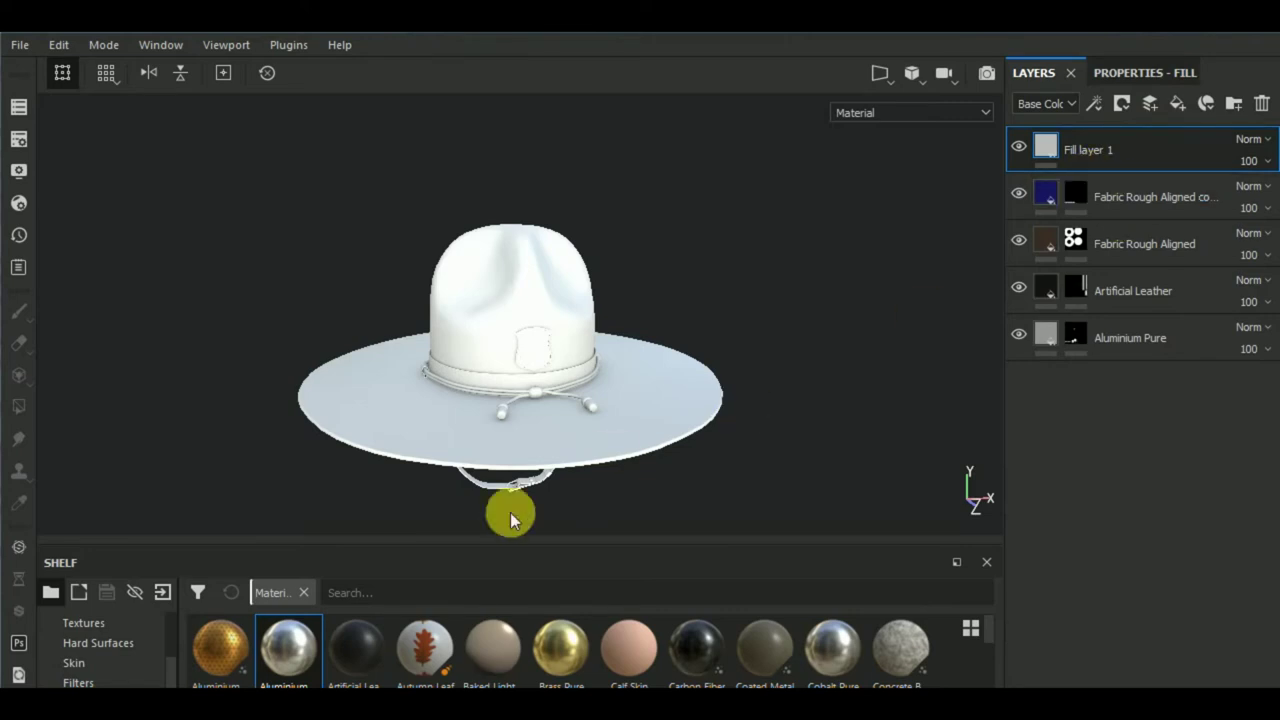
pyautogui.doubleClick(1095, 150)
pyautogui.write('string')
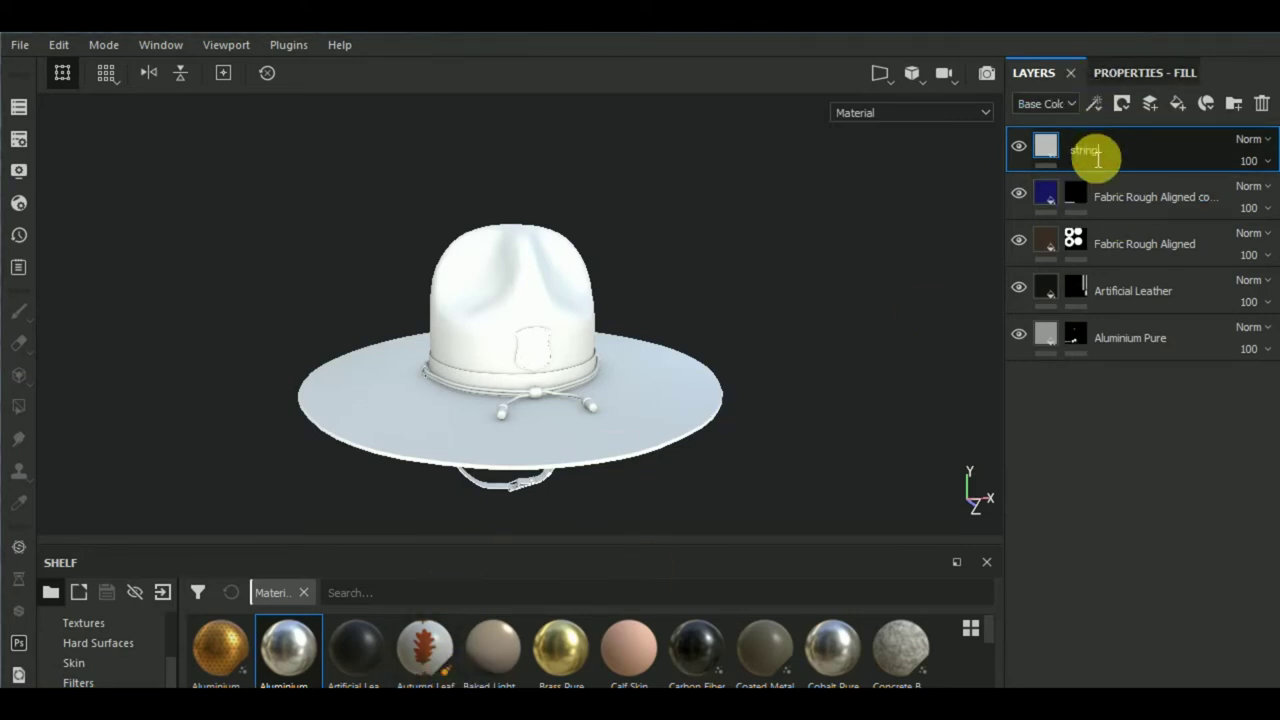
pyautogui.press('Return')
# Disable metal and normal, enable height, and give string a cream base colour (0.869, 0.679, 0.382).
pyautogui.click(1125, 70)
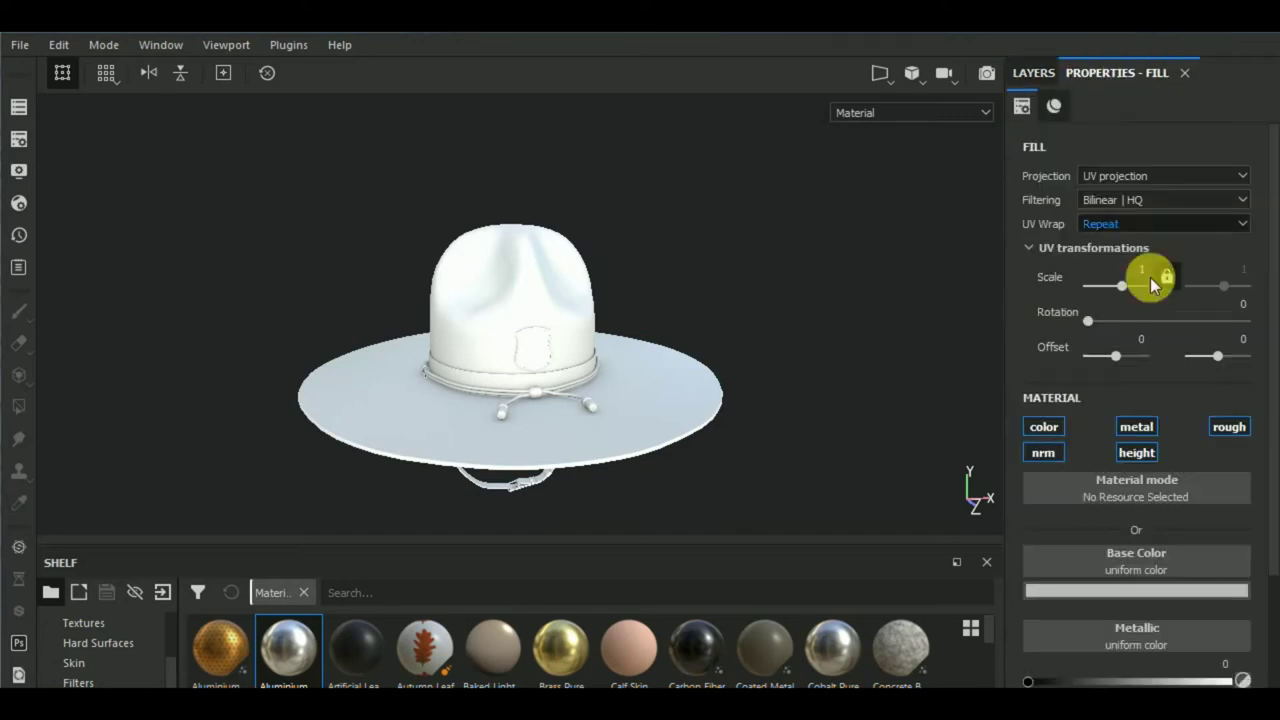
pyautogui.click(1120, 450)
pyautogui.click(1140, 426)
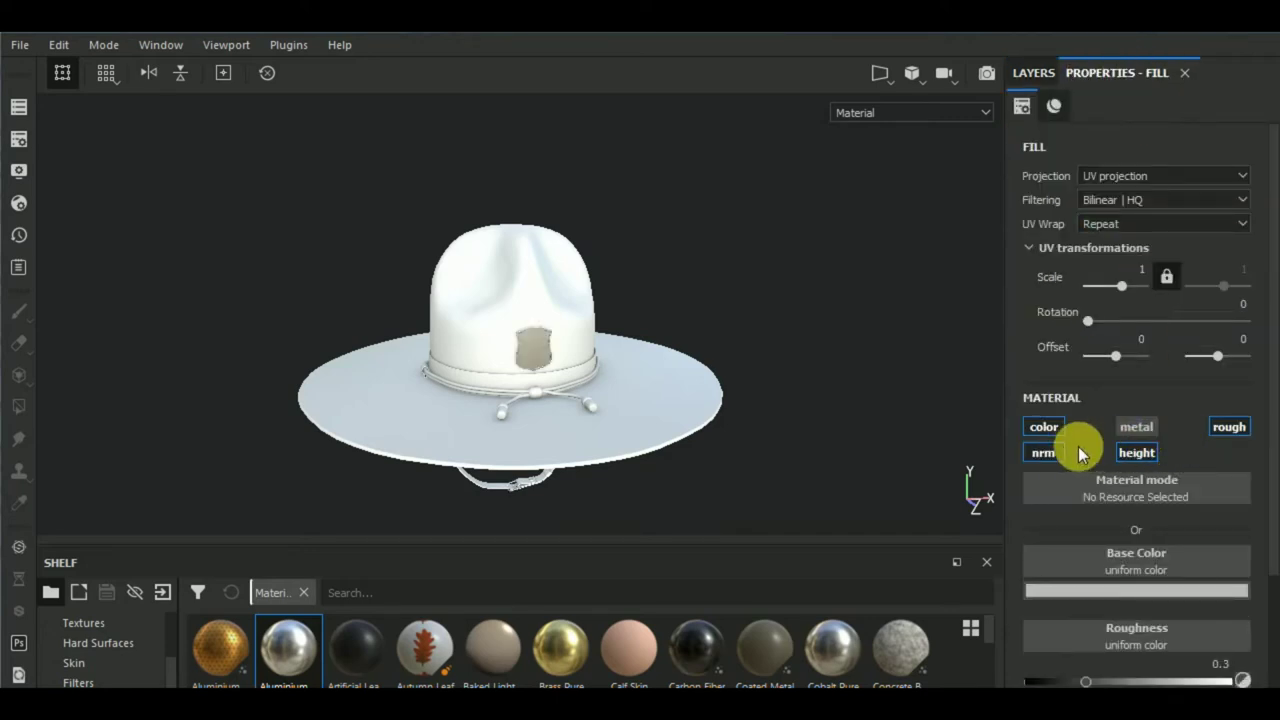
pyautogui.click(1045, 455)
pyautogui.click(1139, 590)
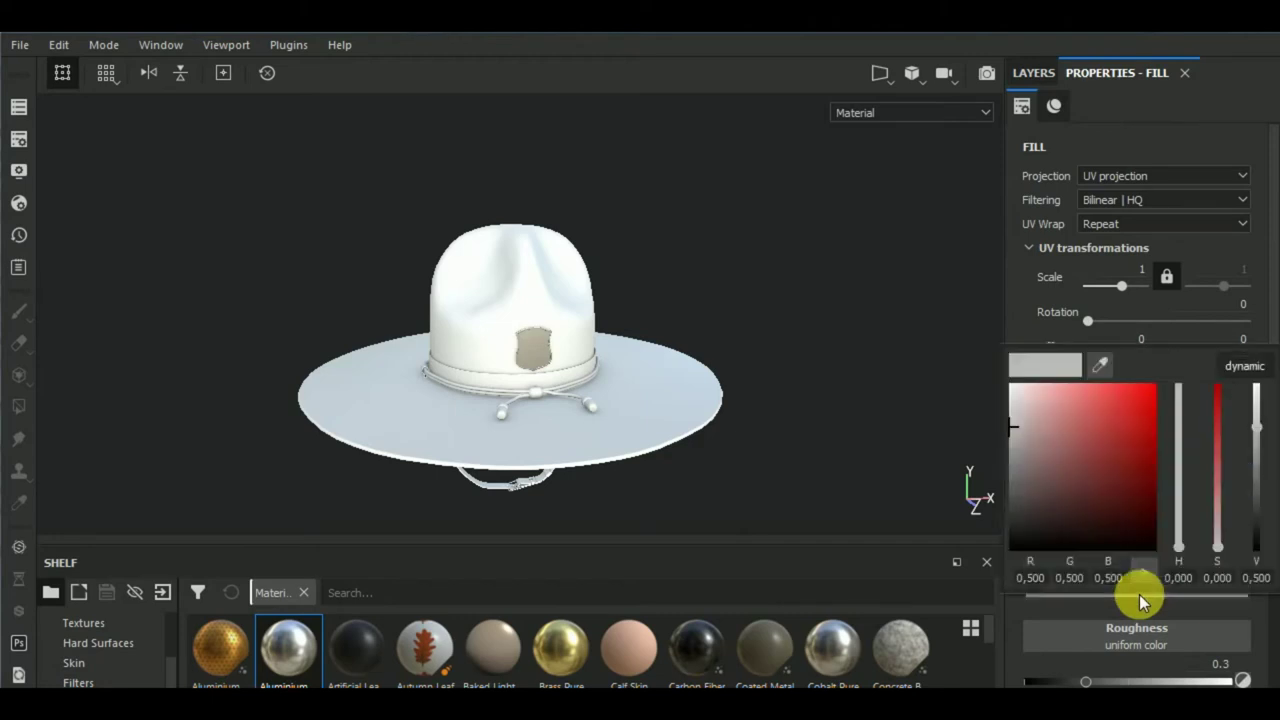
pyautogui.moveTo(1182, 547); pyautogui.dragTo(1182, 540)
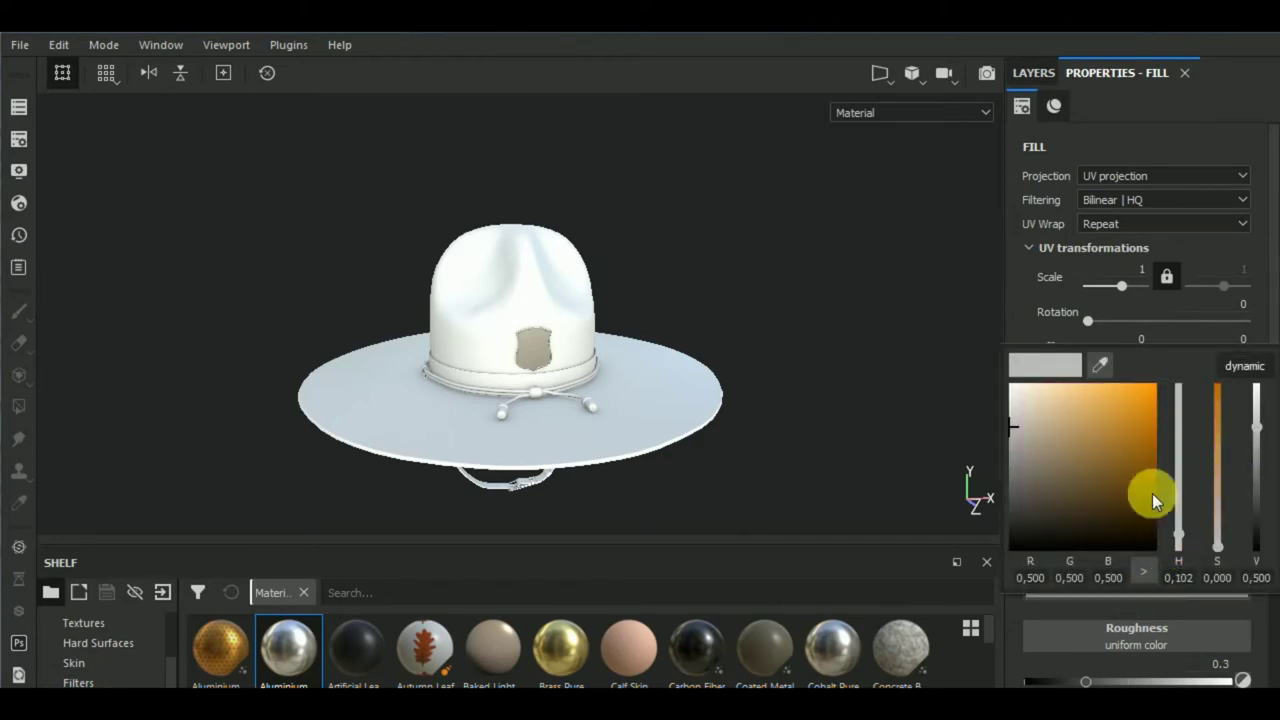
pyautogui.moveTo(1037, 409); pyautogui.dragTo(1072, 392)
pyautogui.click(1035, 320)
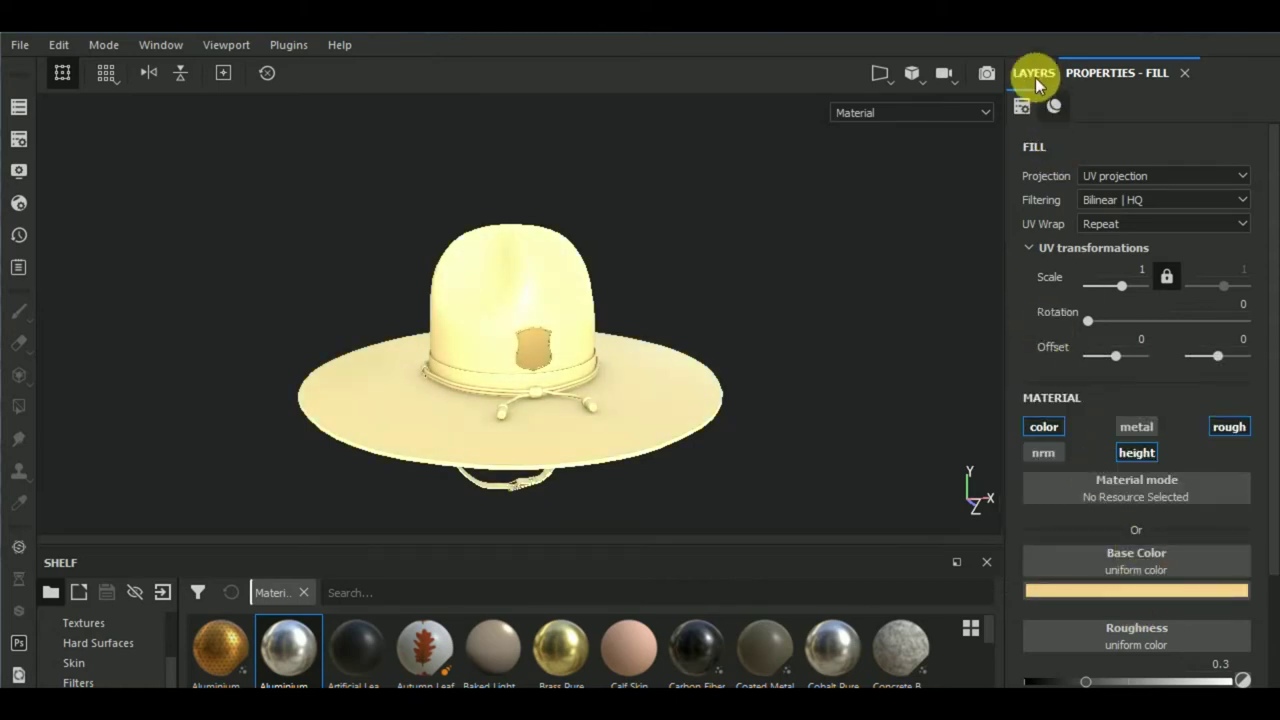
pyautogui.click(1035, 75)
# Give the string layer a black mask and polygon-fill the cord so only it shows cream.
pyautogui.click(1119, 107)
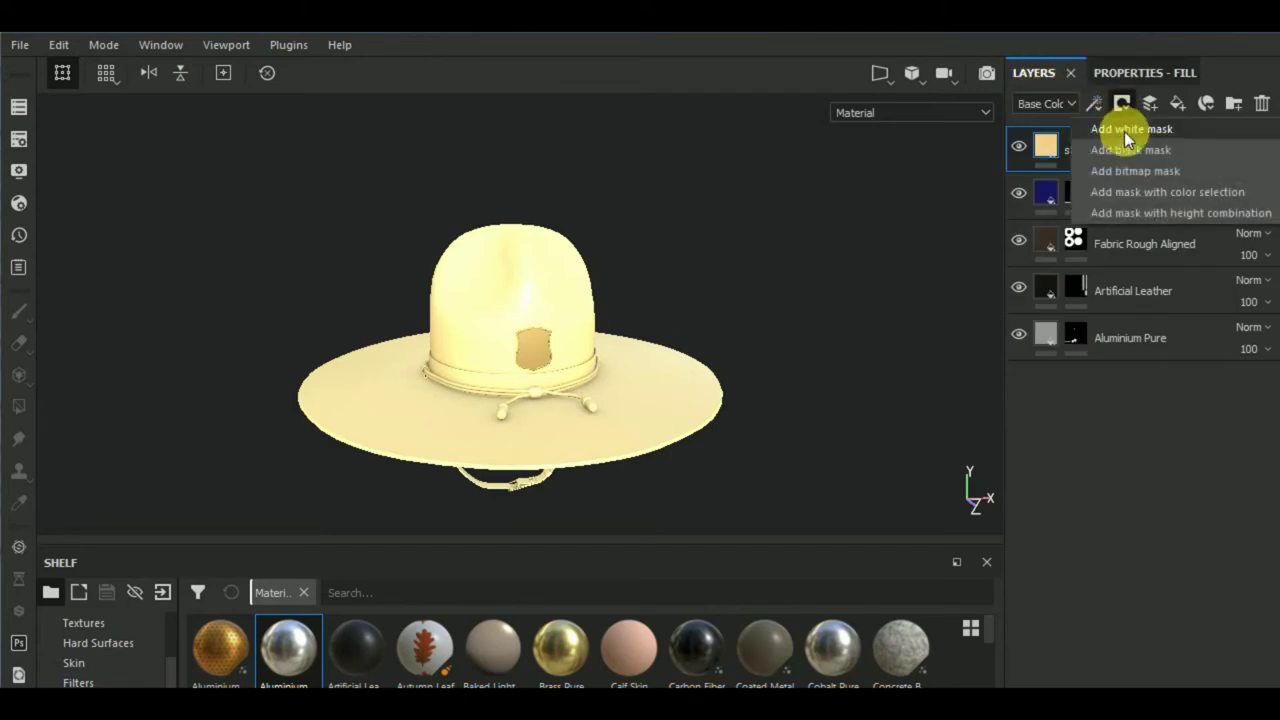
pyautogui.click(1124, 131)
pyautogui.click(1045, 146)
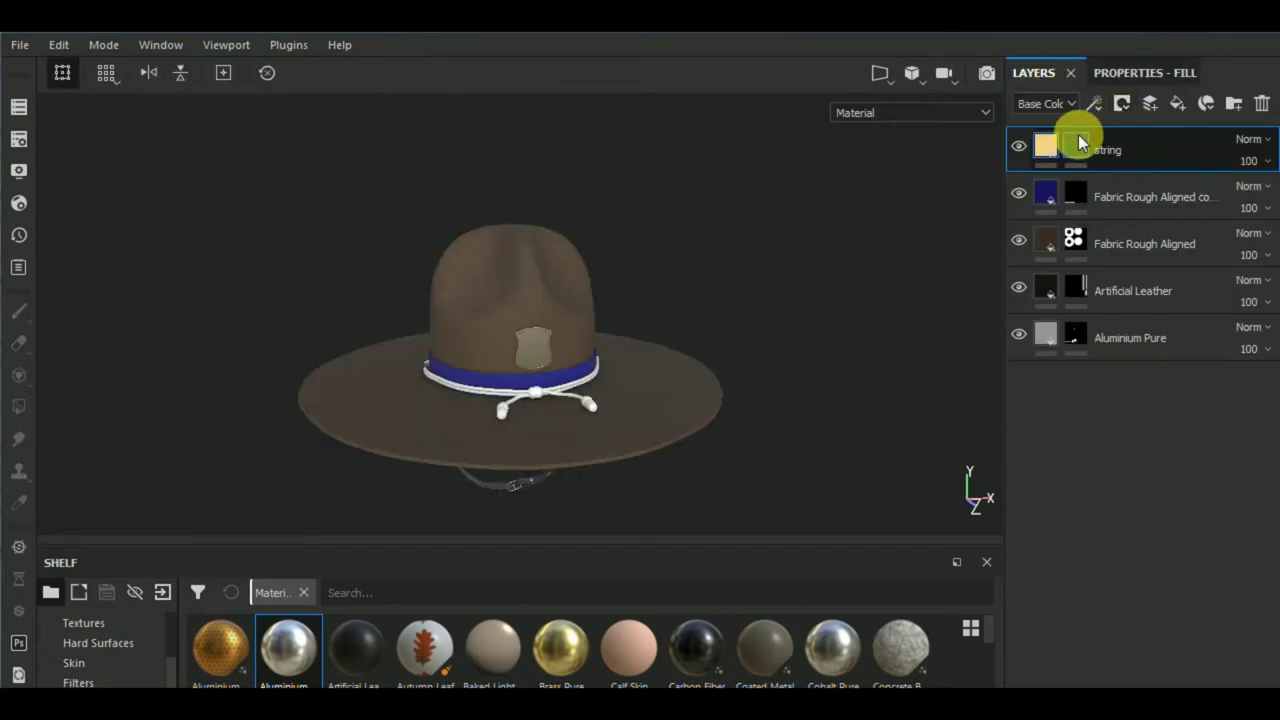
pyautogui.click(1075, 148)
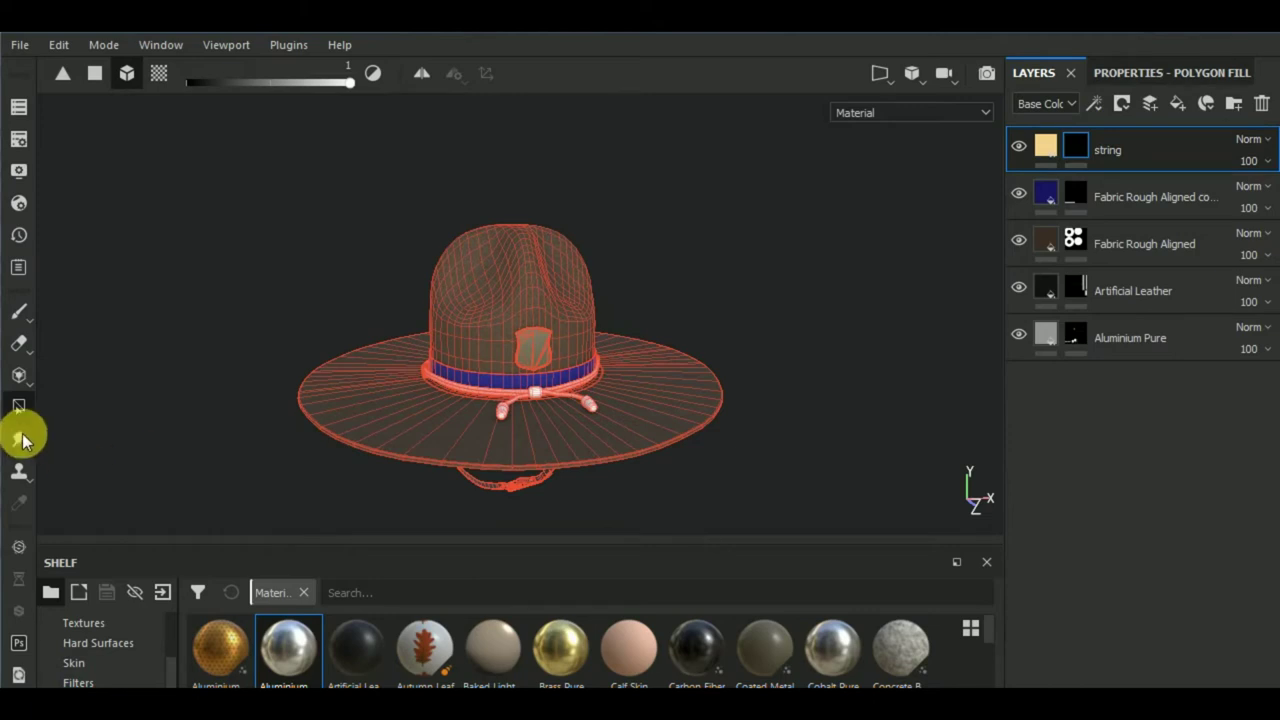
pyautogui.scroll(5, 540, 399)
pyautogui.scroll(3, 562, 392)
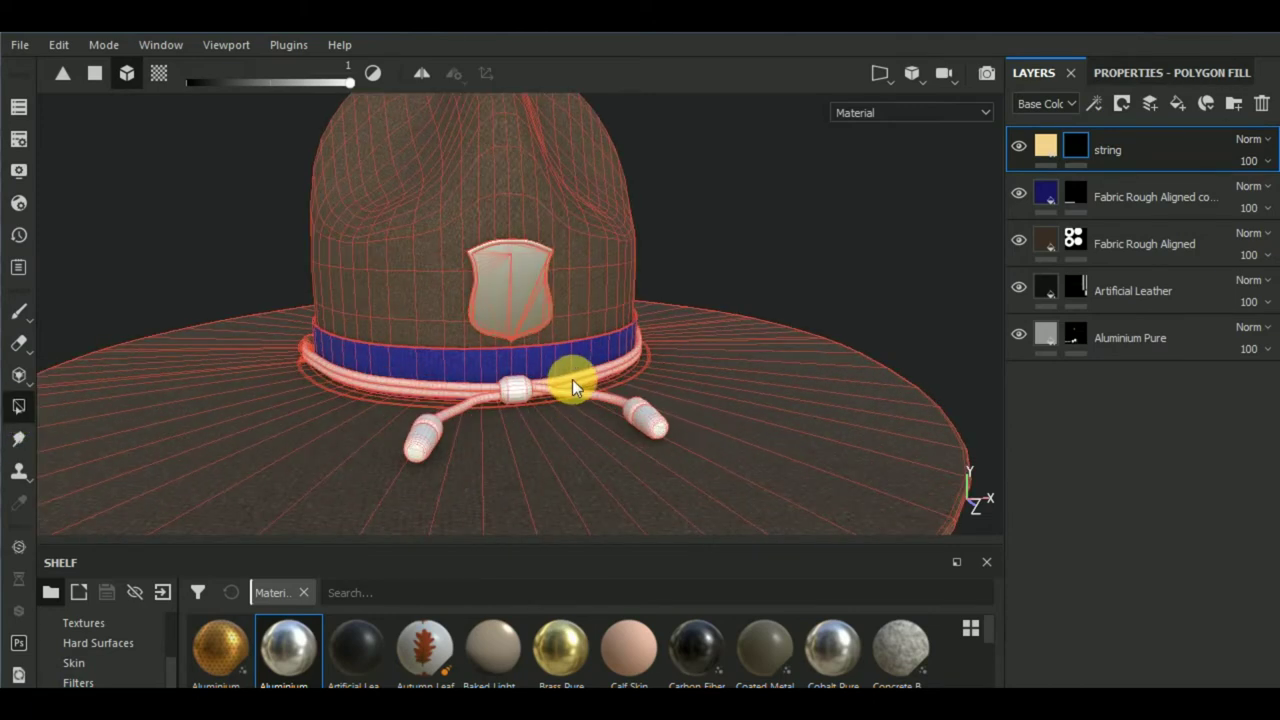
pyautogui.press('f')
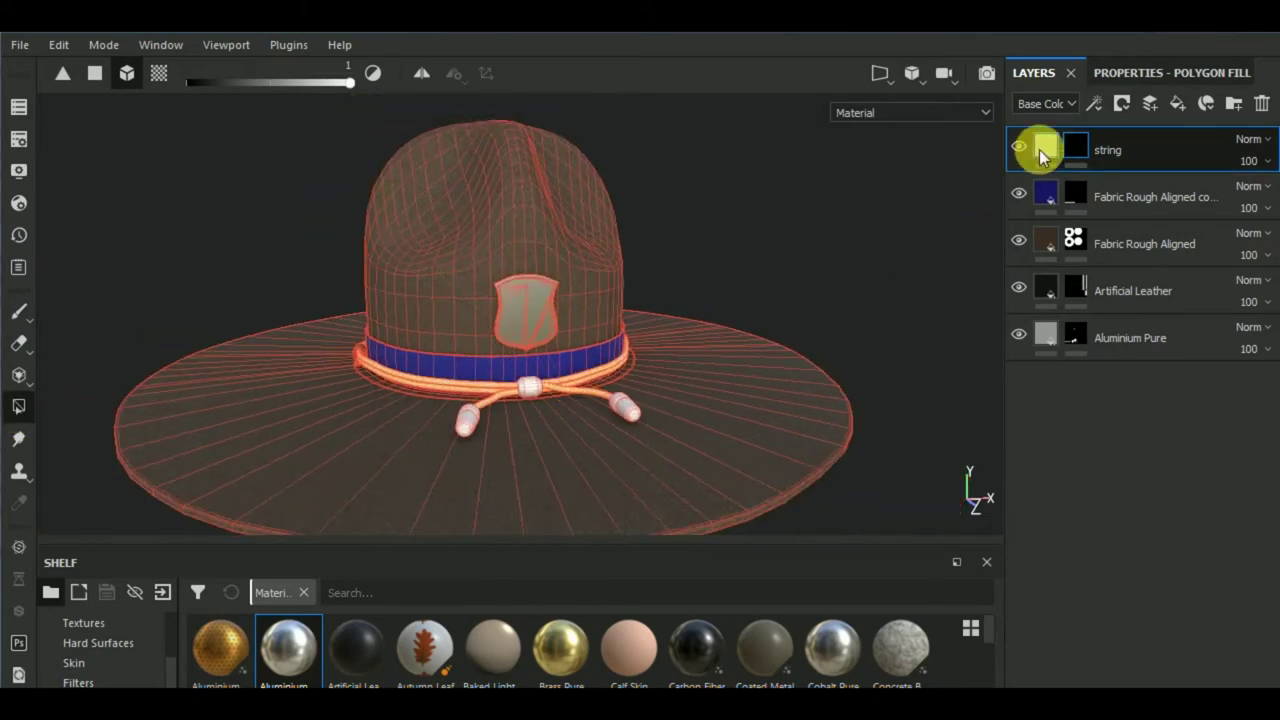
pyautogui.click(1045, 146)
pyautogui.keyDown('alt'); pyautogui.moveTo(627, 458); pyautogui.dragTo(639, 465); pyautogui.keyUp('alt')
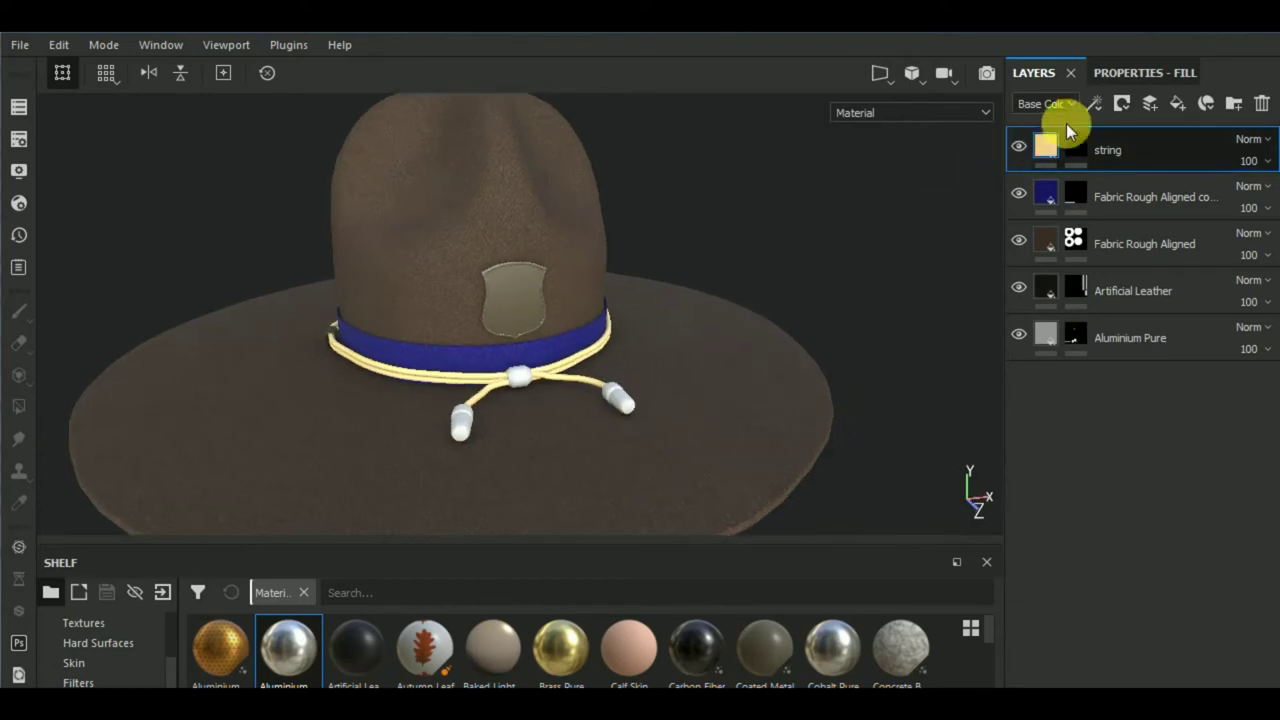
# Darken the string base colour to gold-tan (0.649, 0.477, 0.206) with roughness 0.628.
pyautogui.click(1135, 77)
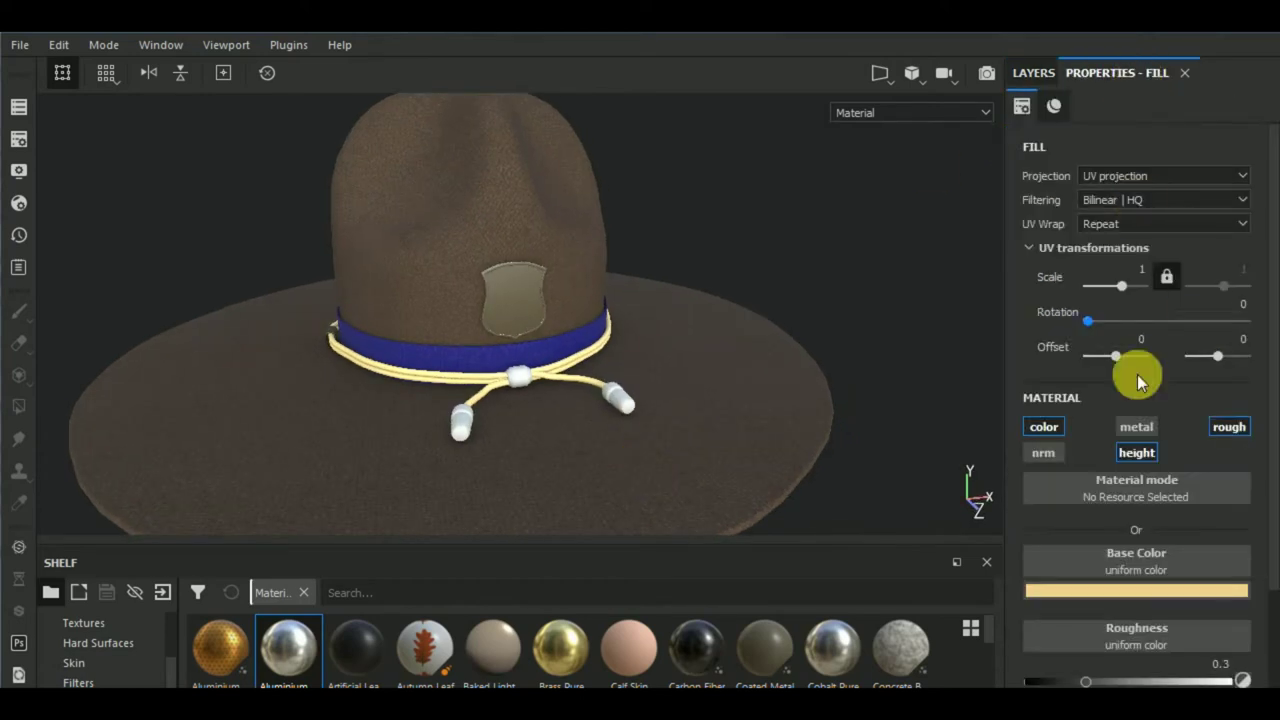
pyautogui.click(1105, 598)
pyautogui.moveTo(1066, 391)
pyautogui.mouseDown()
pyautogui.moveTo(1075, 426)
pyautogui.moveTo(1055, 418)
pyautogui.moveTo(1068, 412)
pyautogui.mouseUp()
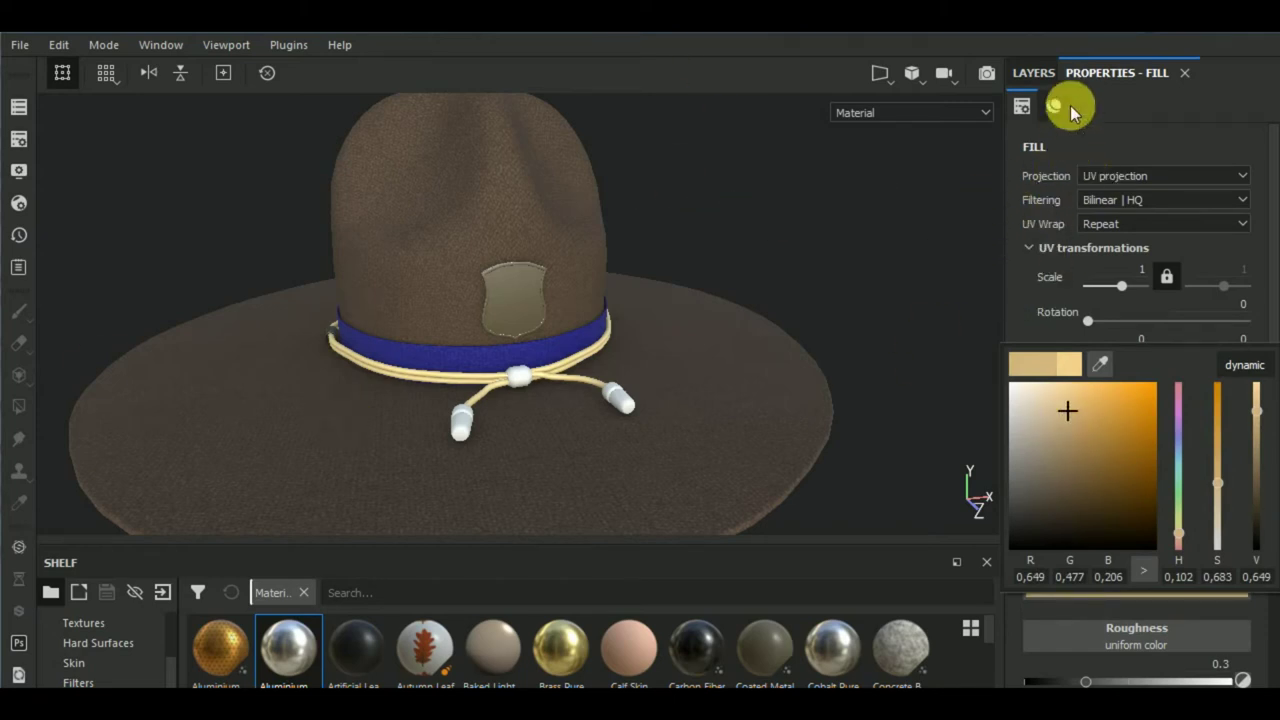
pyautogui.click(1044, 101)
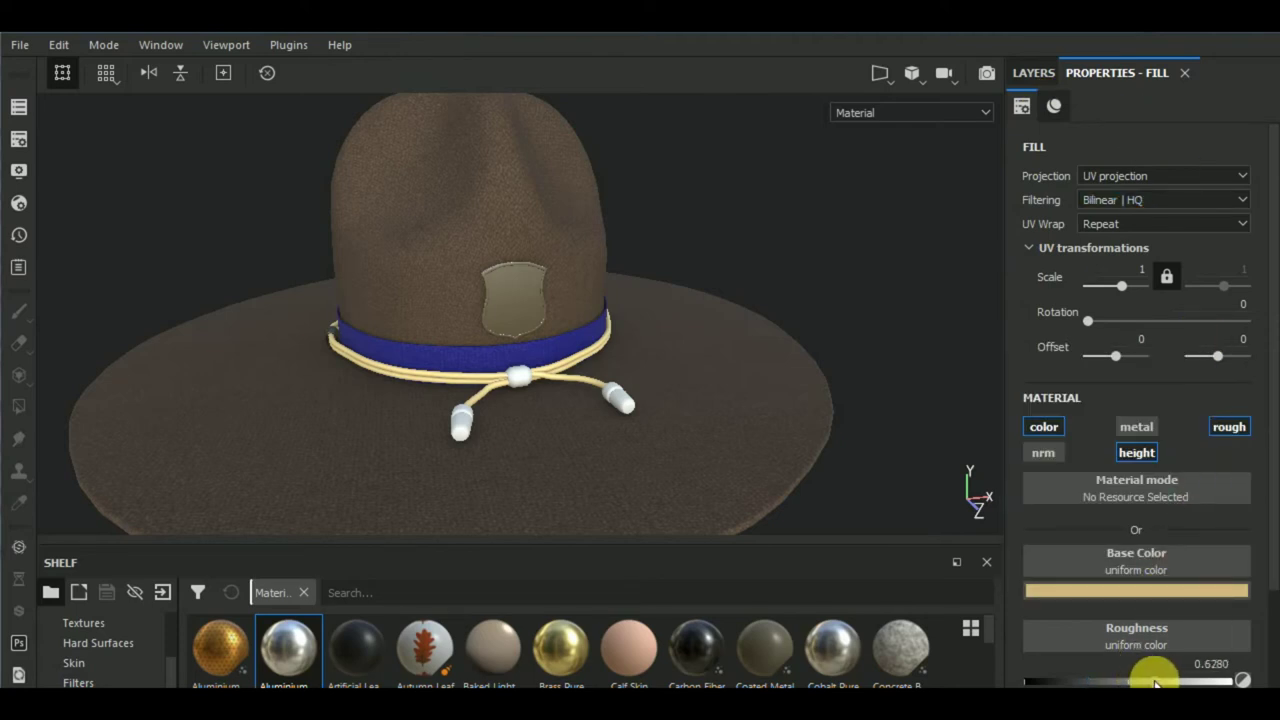
pyautogui.scroll(-3, 1145, 665)
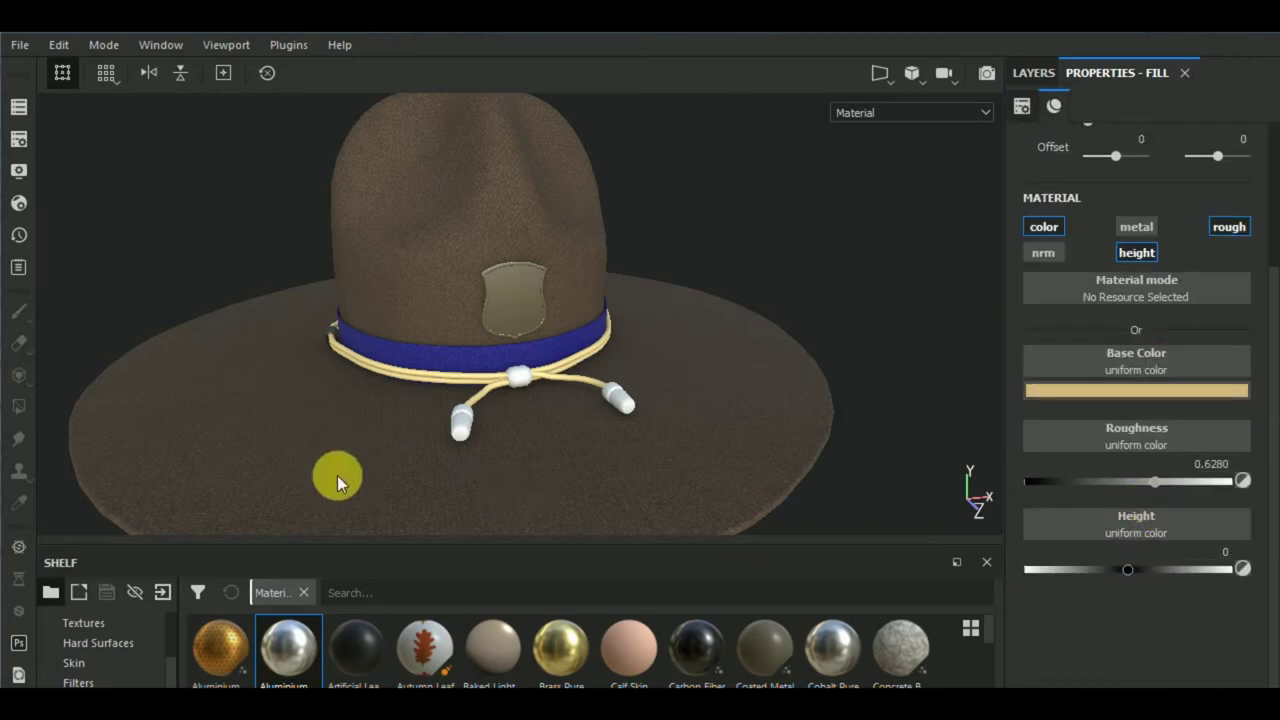
pyautogui.moveTo(362, 553); pyautogui.dragTo(350, 470)
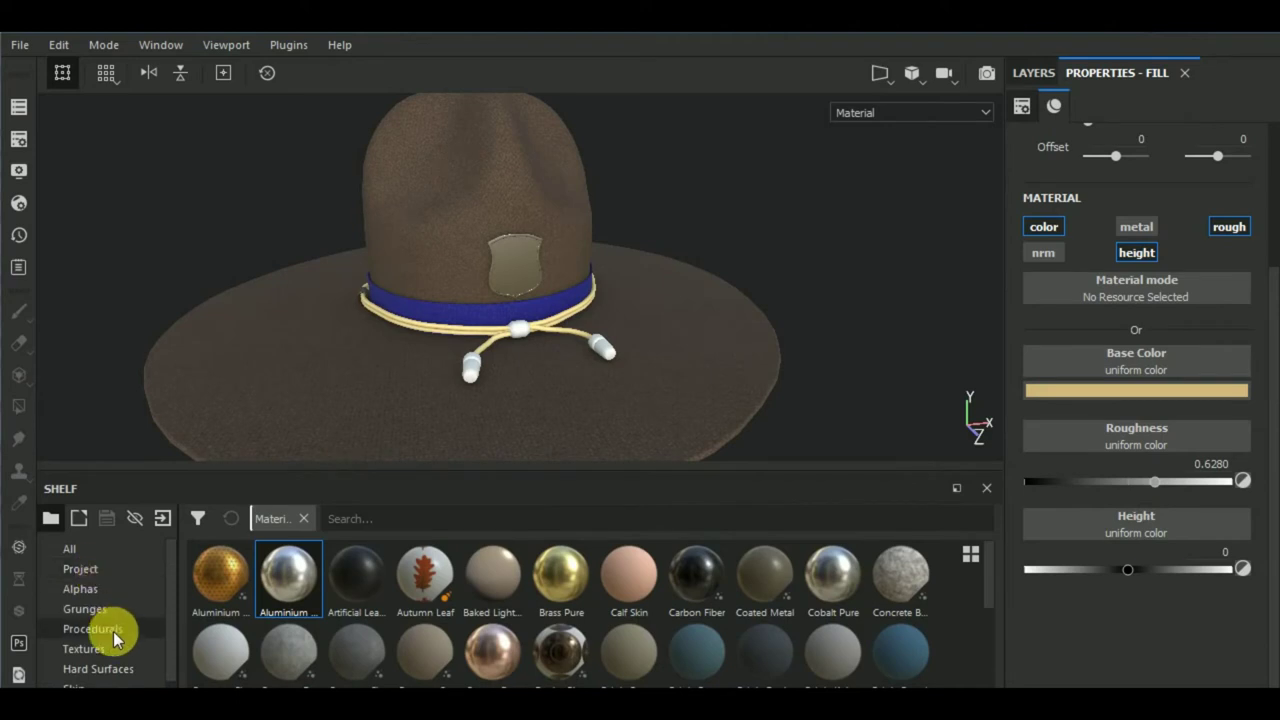
# Search the shelf Procedurals for 'fibers' and drop Fibers 2 into the string layer's Height slot.
pyautogui.click(110, 629)
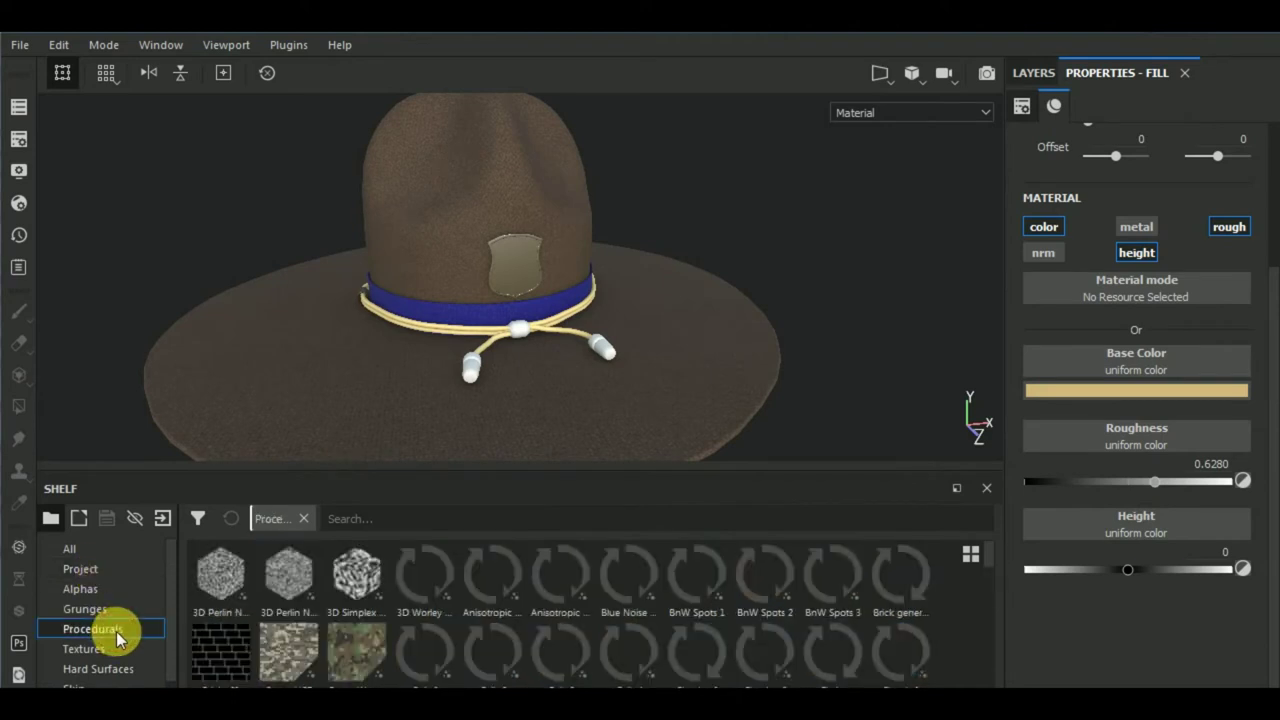
pyautogui.click(374, 526)
pyautogui.write('fiber')
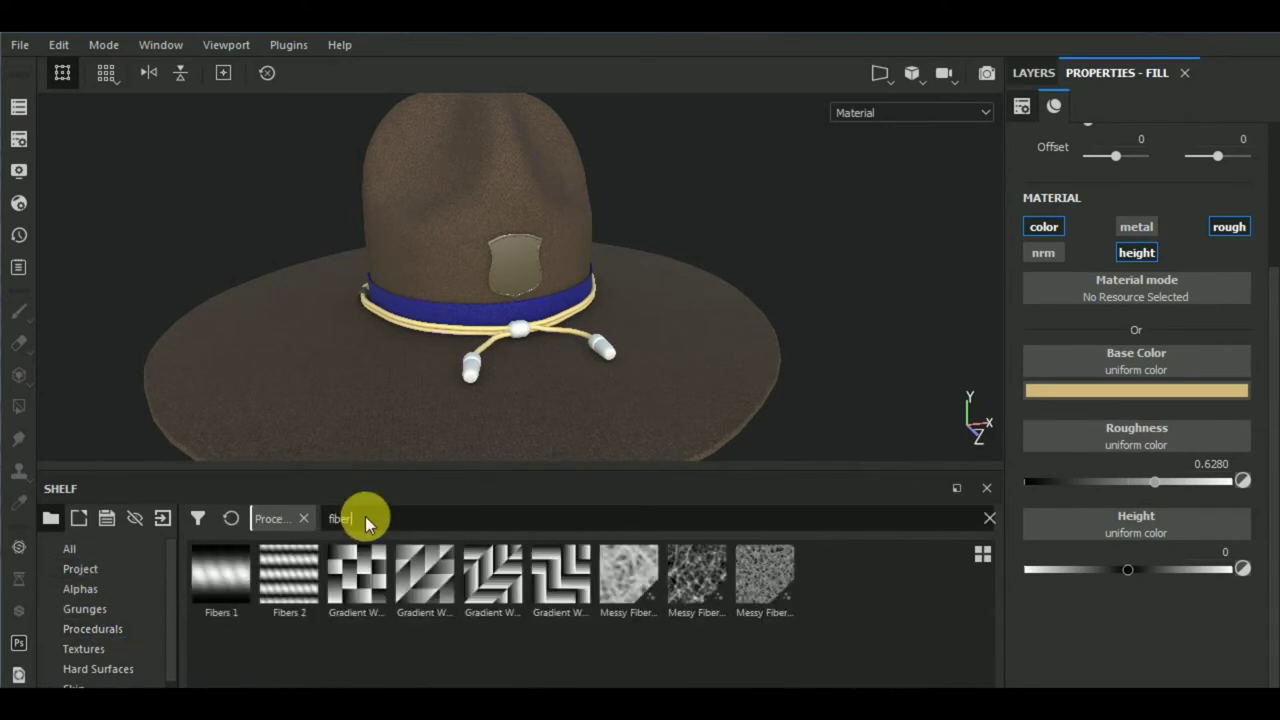
pyautogui.write('s')
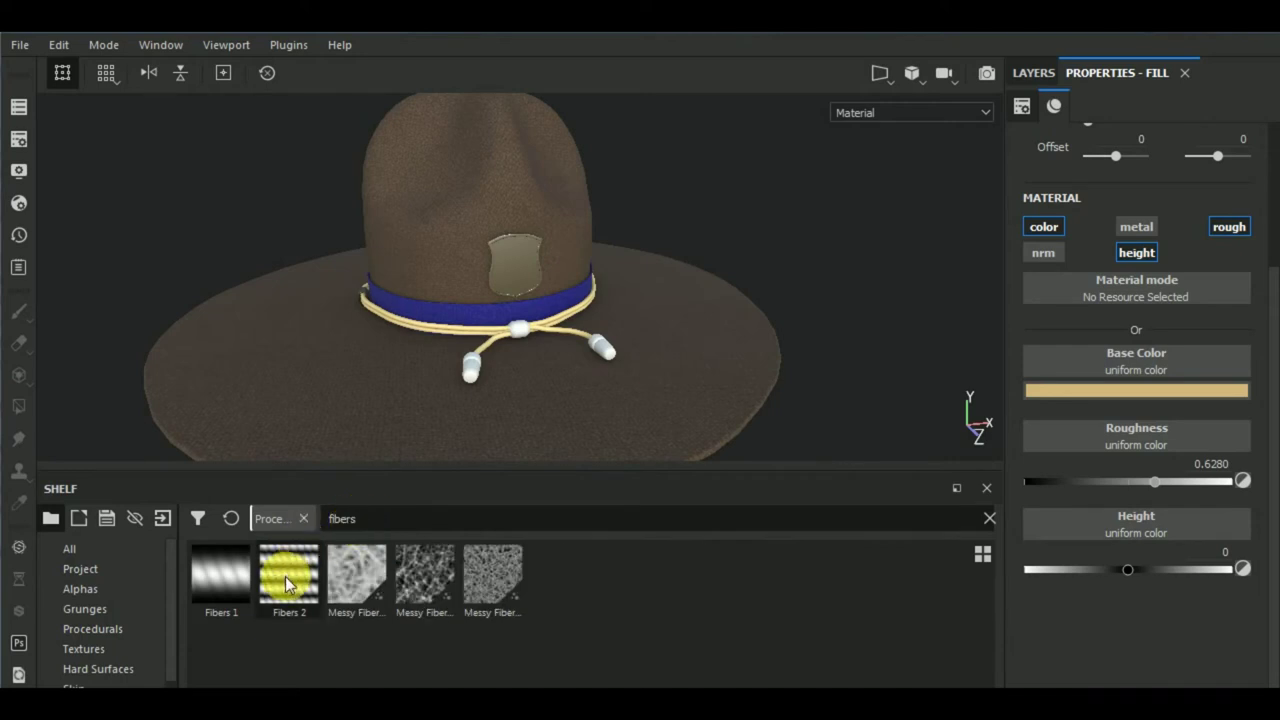
pyautogui.moveTo(285, 576)
pyautogui.mouseDown()
pyautogui.moveTo(561, 628)
pyautogui.moveTo(1176, 522)
pyautogui.mouseUp()
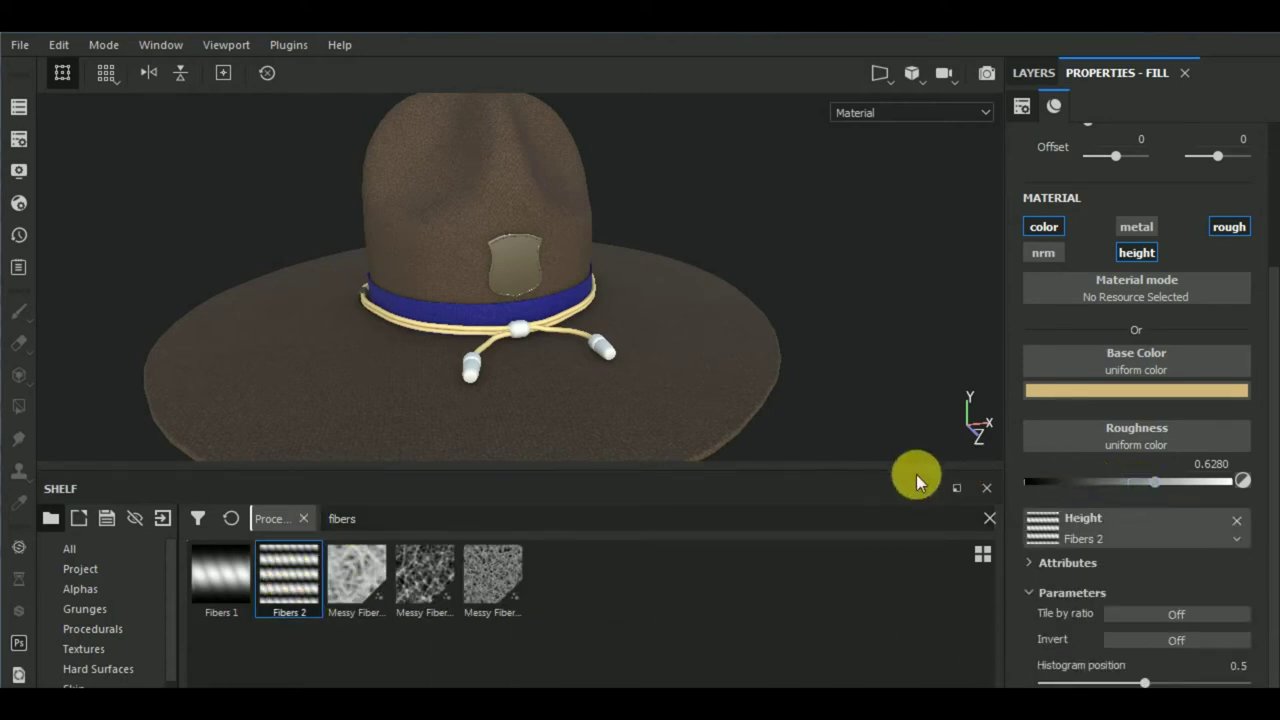
pyautogui.scroll(5, 1182, 285)
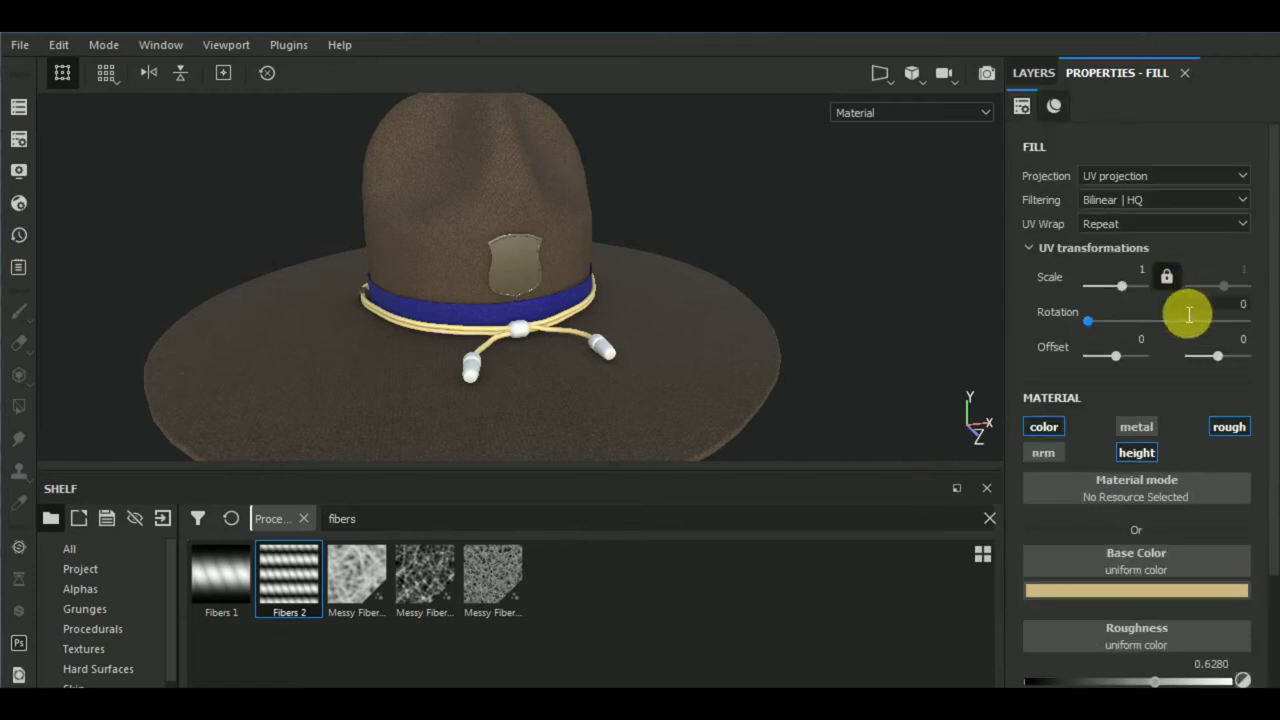
# Set the Fibers 2 texture to UV scale -37.93, rotation 63.8, histogram position 0.56, contrast 0.26.
pyautogui.scroll(4, 547, 341)
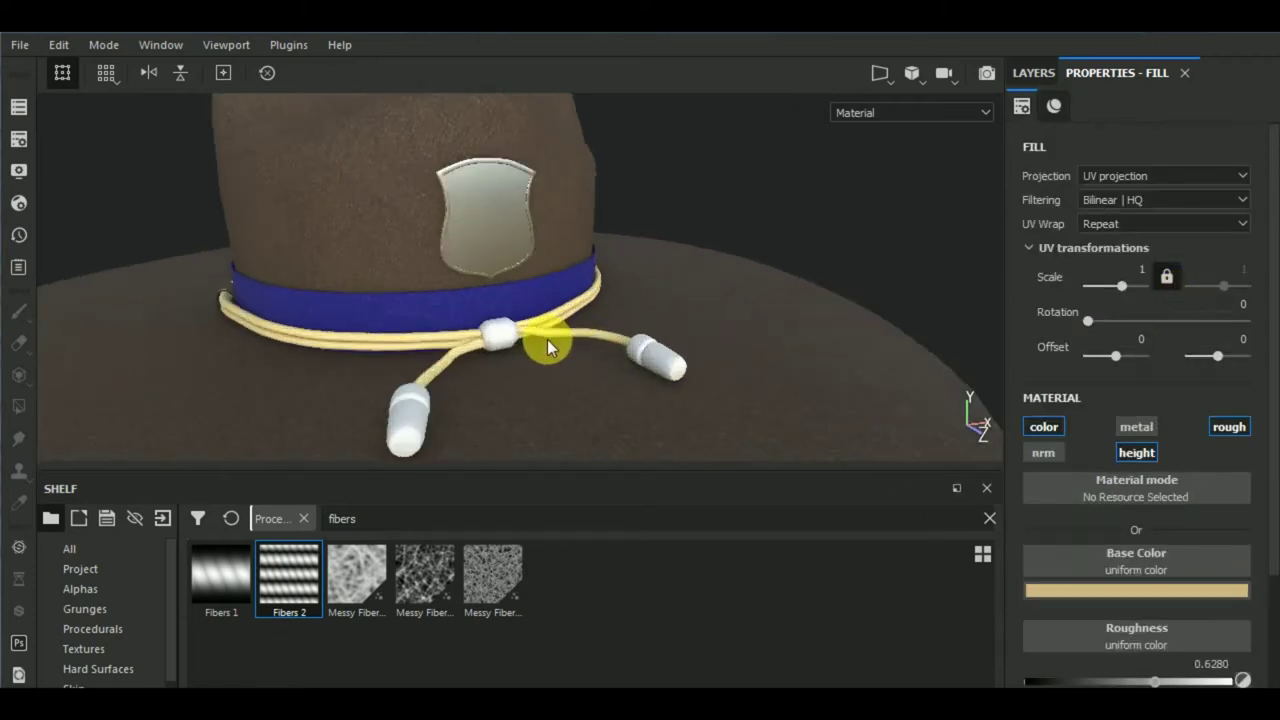
pyautogui.scroll(2, 547, 339)
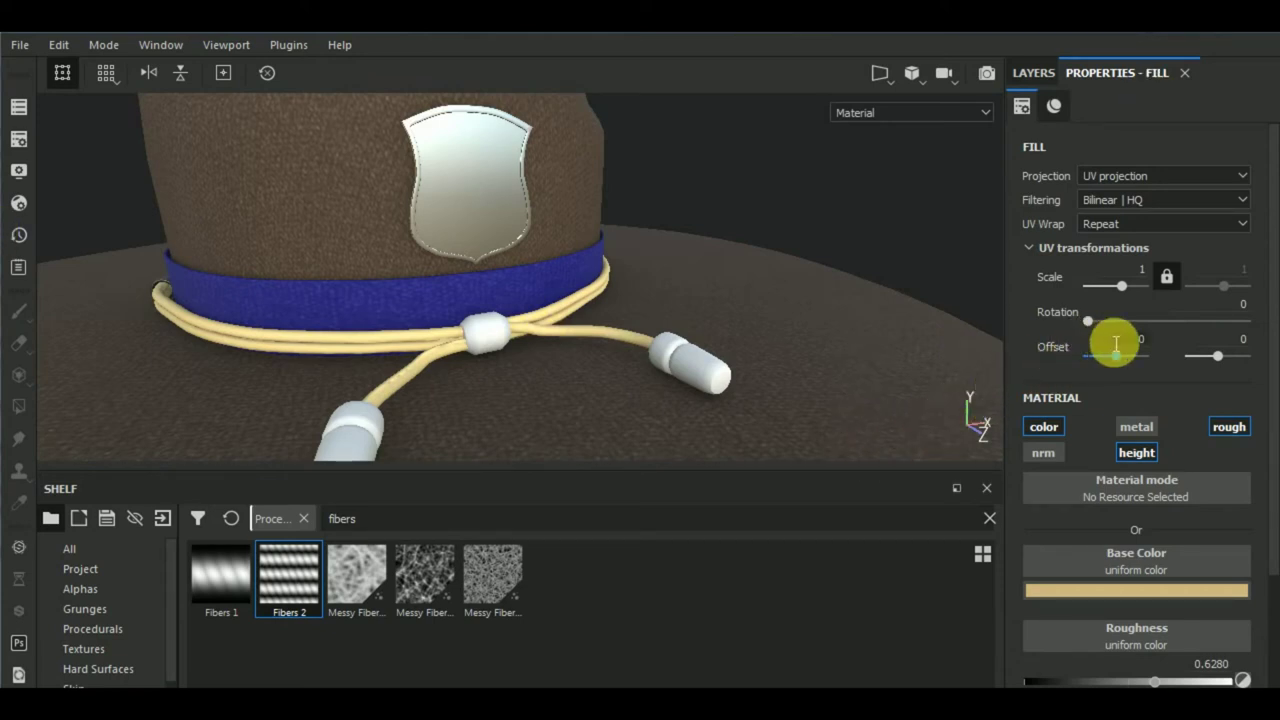
pyautogui.moveTo(1110, 290); pyautogui.dragTo(1096, 286)
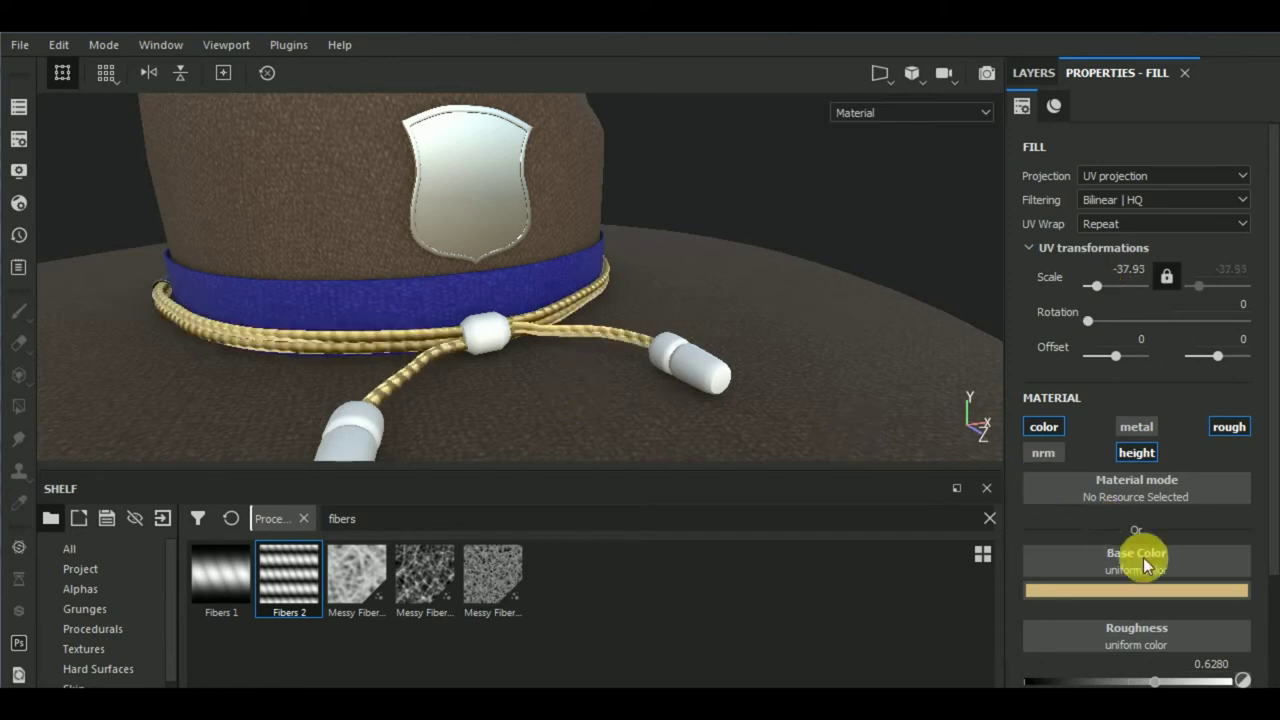
pyautogui.scroll(-2, 1150, 566)
pyautogui.scroll(-3, 1158, 576)
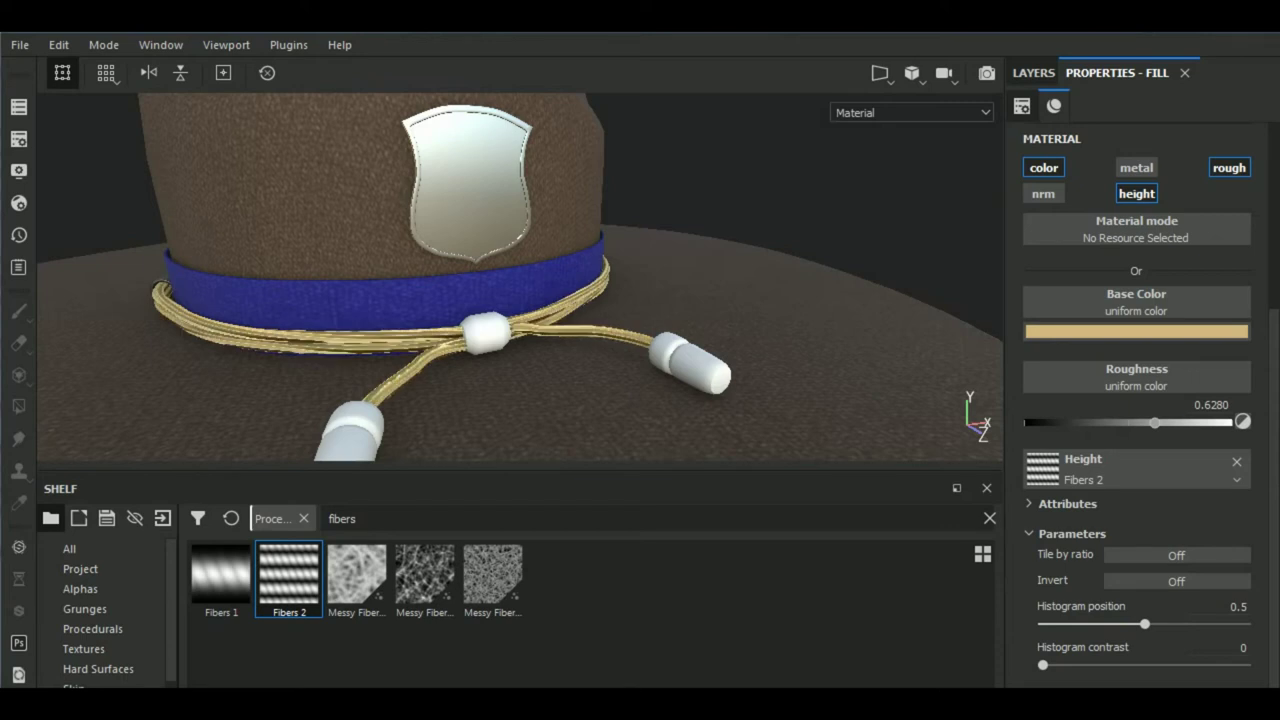
pyautogui.click(1093, 667)
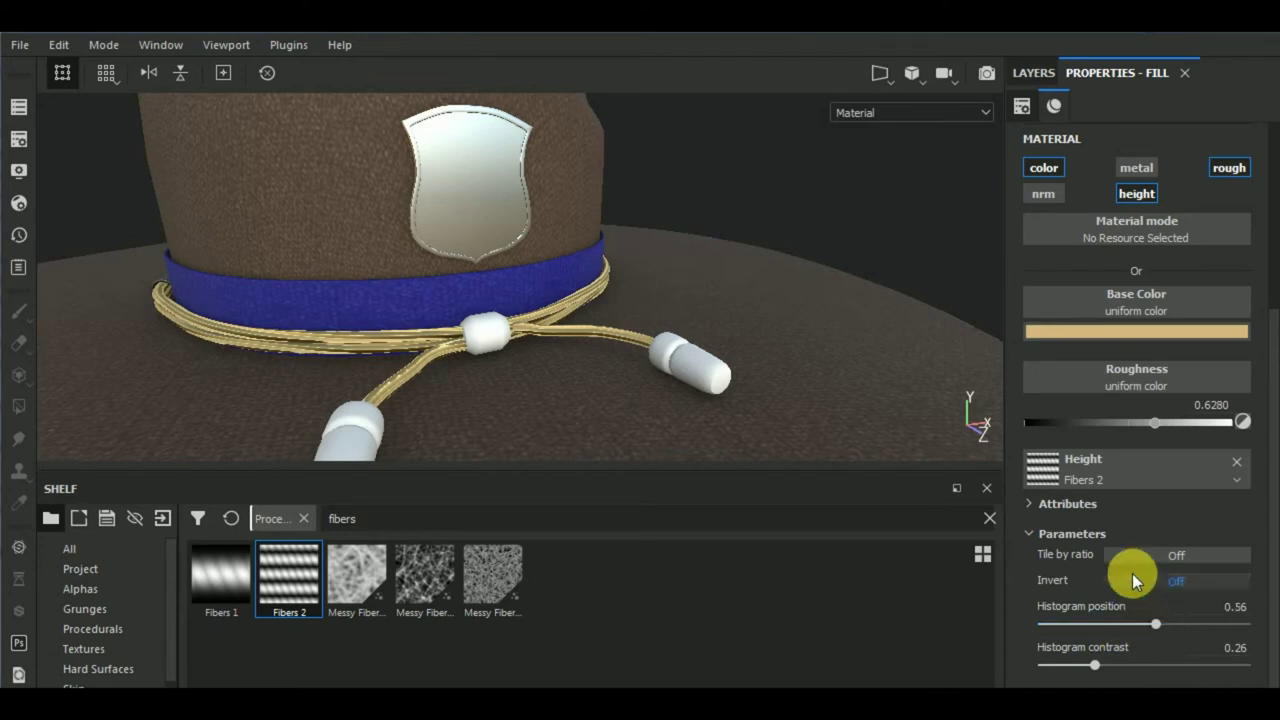
pyautogui.scroll(2, 1128, 558)
pyautogui.click(1112, 268)
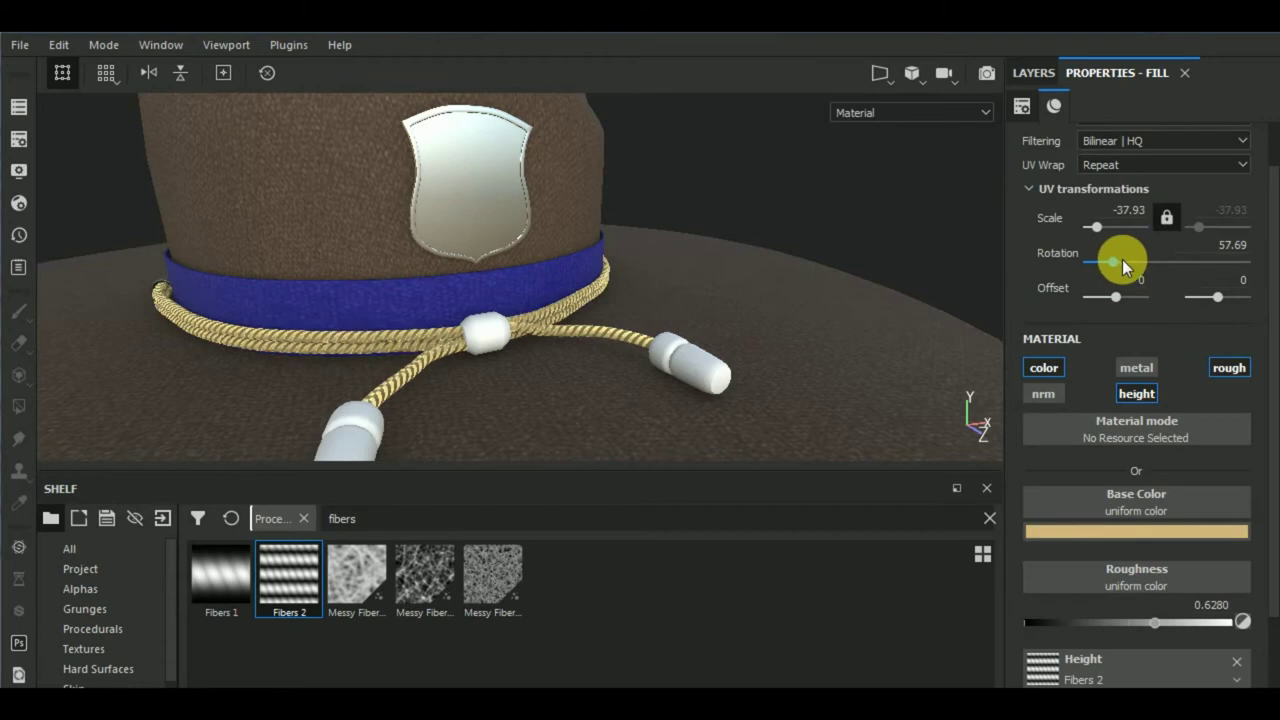
pyautogui.moveTo(1122, 259); pyautogui.dragTo(1114, 262)
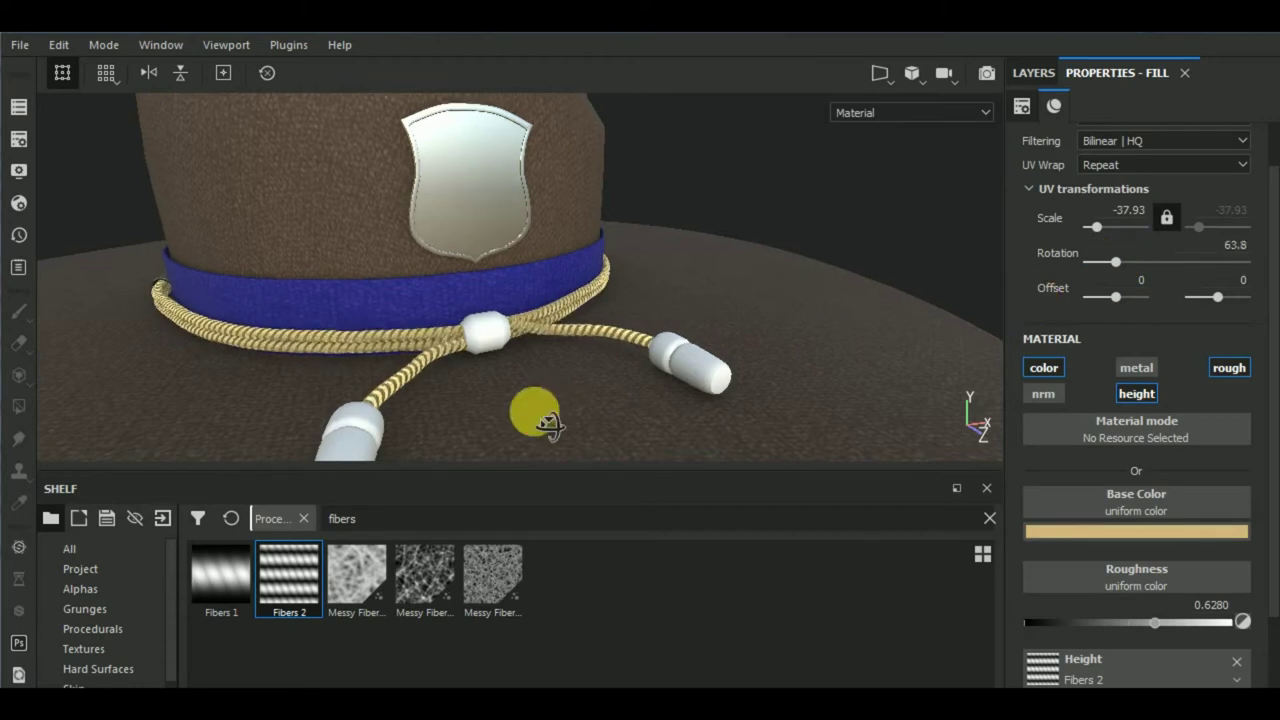
pyautogui.keyDown('alt'); pyautogui.moveTo(548, 423); pyautogui.dragTo(517, 437); pyautogui.keyUp('alt')
# Tweak the cord's base colour to a darker gold shade.
pyautogui.click(1133, 528)
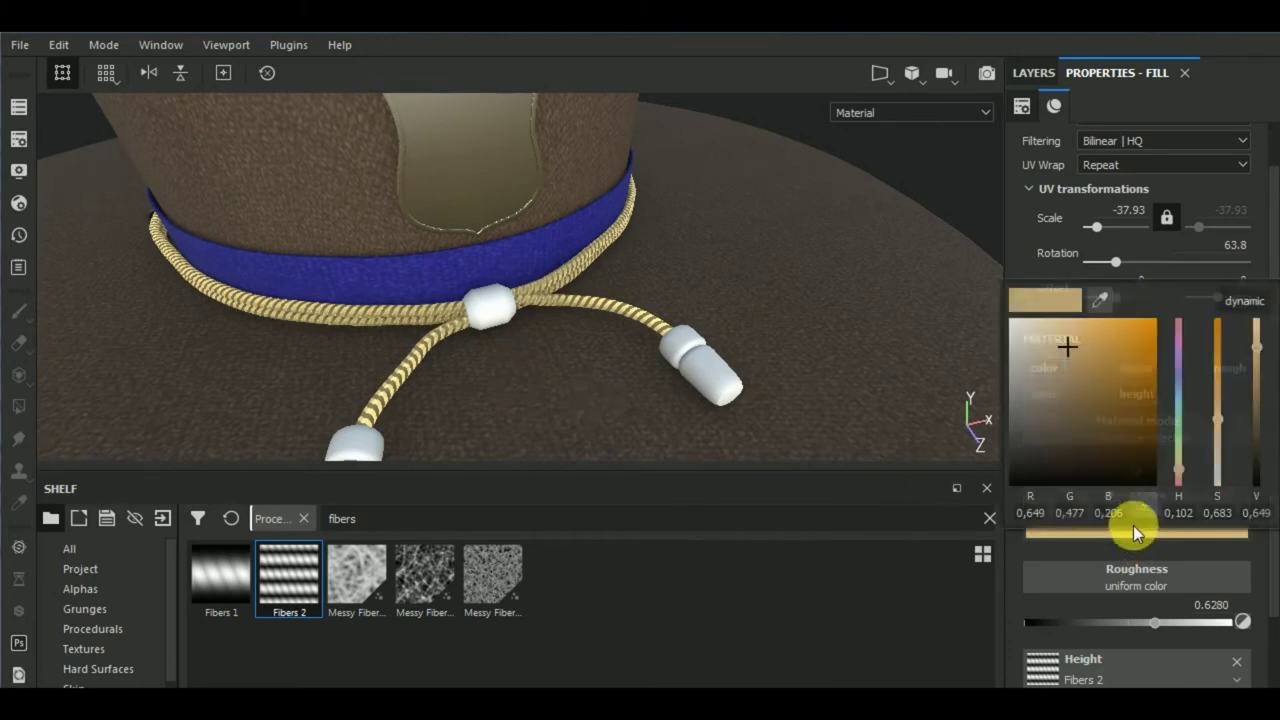
pyautogui.moveTo(1068, 345)
pyautogui.mouseDown()
pyautogui.moveTo(1058, 374)
pyautogui.moveTo(1058, 330)
pyautogui.mouseUp()
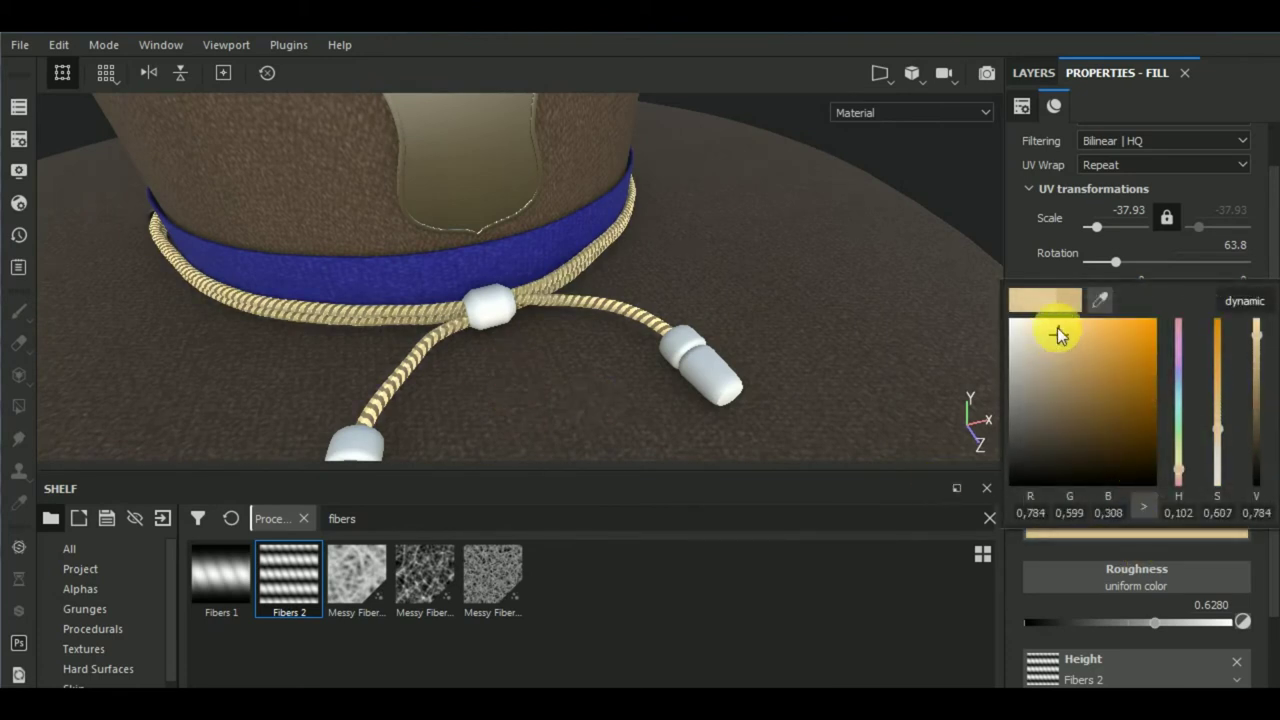
pyautogui.moveTo(1057, 327); pyautogui.dragTo(1075, 348)
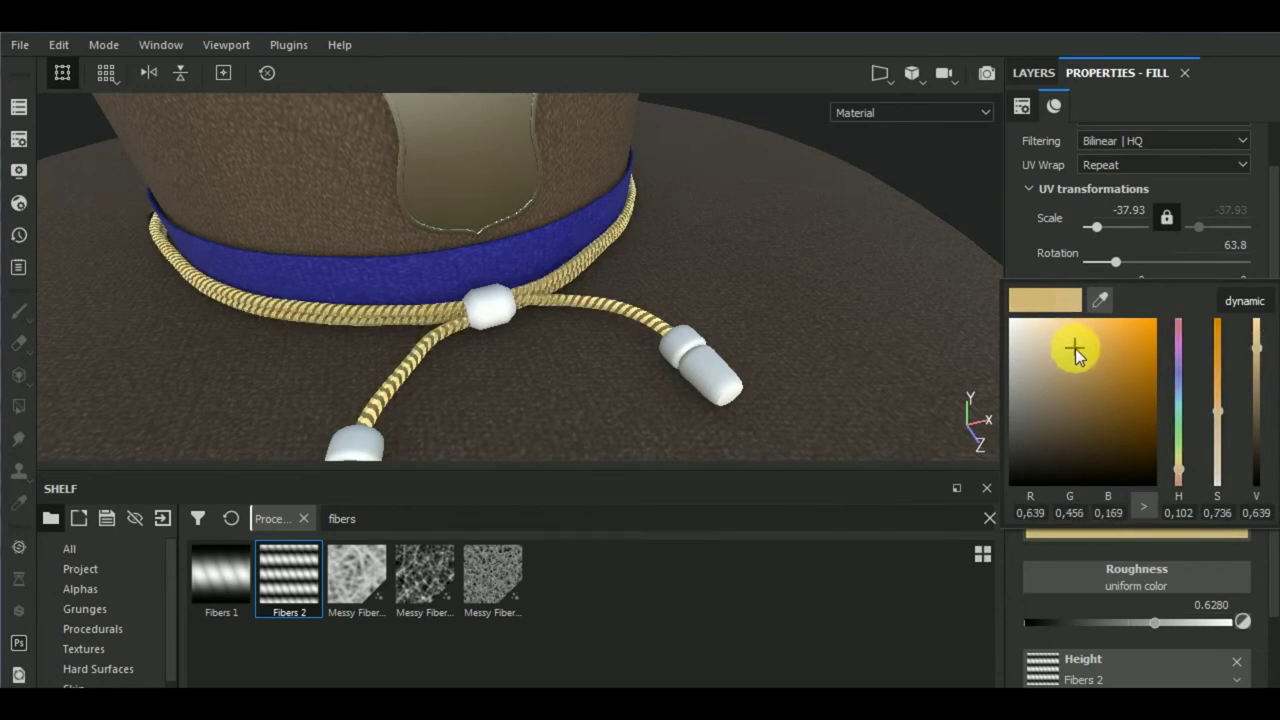
pyautogui.click(526, 397)
pyautogui.moveTo(526, 396)
pyautogui.keyDown('alt'); pyautogui.mouseDown(button='right')
pyautogui.moveTo(580, 370)
pyautogui.moveTo(600, 343)
pyautogui.mouseUp(button='right'); pyautogui.keyUp('alt')
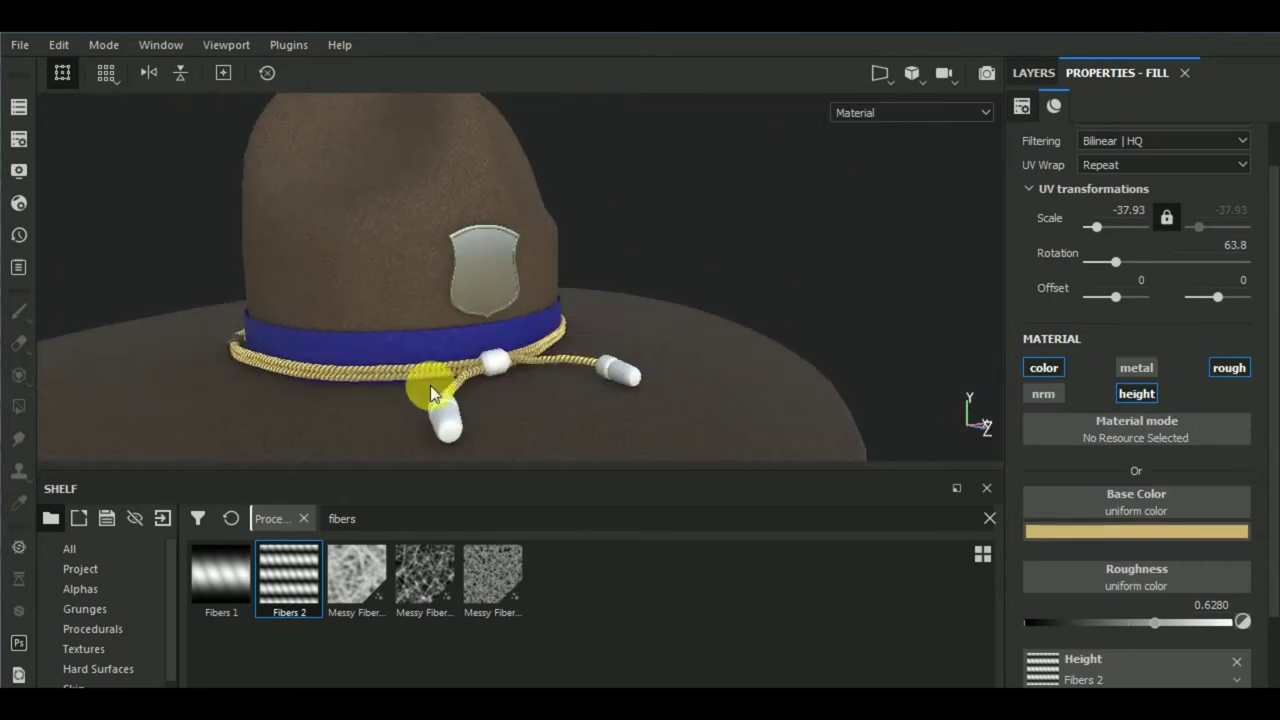
pyautogui.scroll(4, 428, 385)
pyautogui.scroll(-4, 440, 370)
pyautogui.scroll(-2, 520, 380)
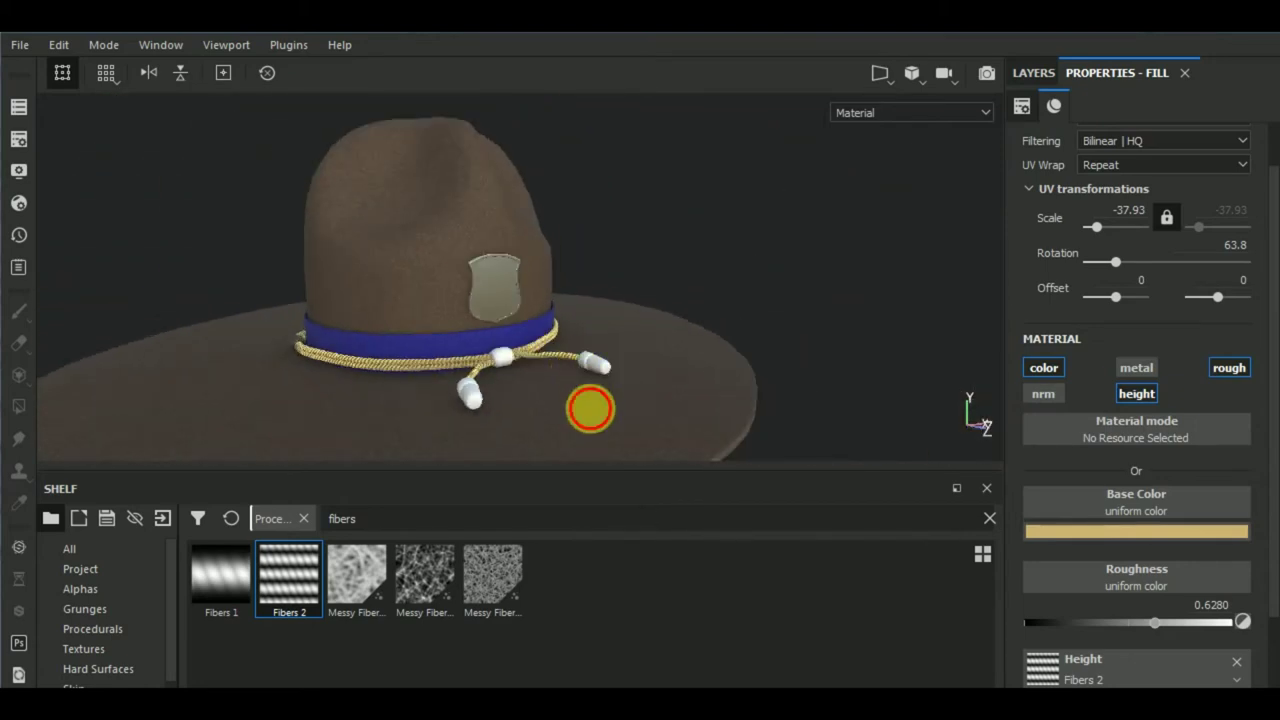
pyautogui.keyDown('alt'); pyautogui.moveTo(591, 406); pyautogui.dragTo(545, 428); pyautogui.keyUp('alt')
pyautogui.scroll(-3, 1121, 577)
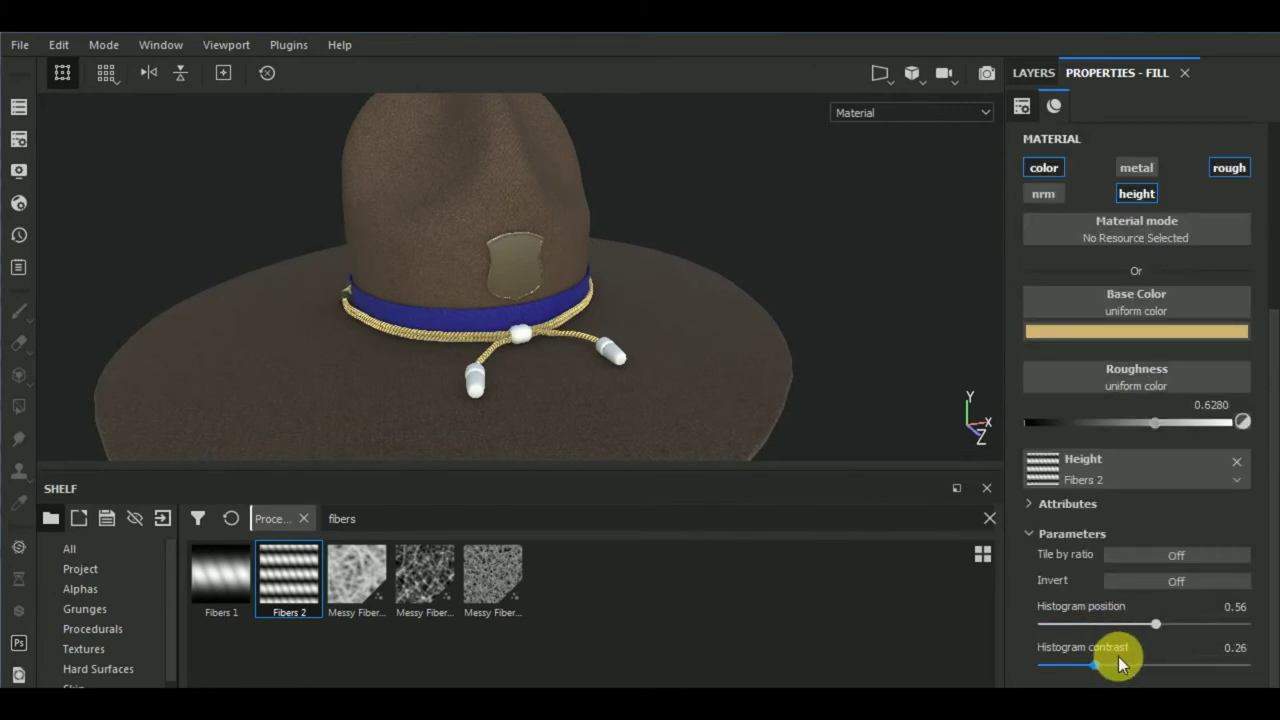
pyautogui.click(1033, 72)
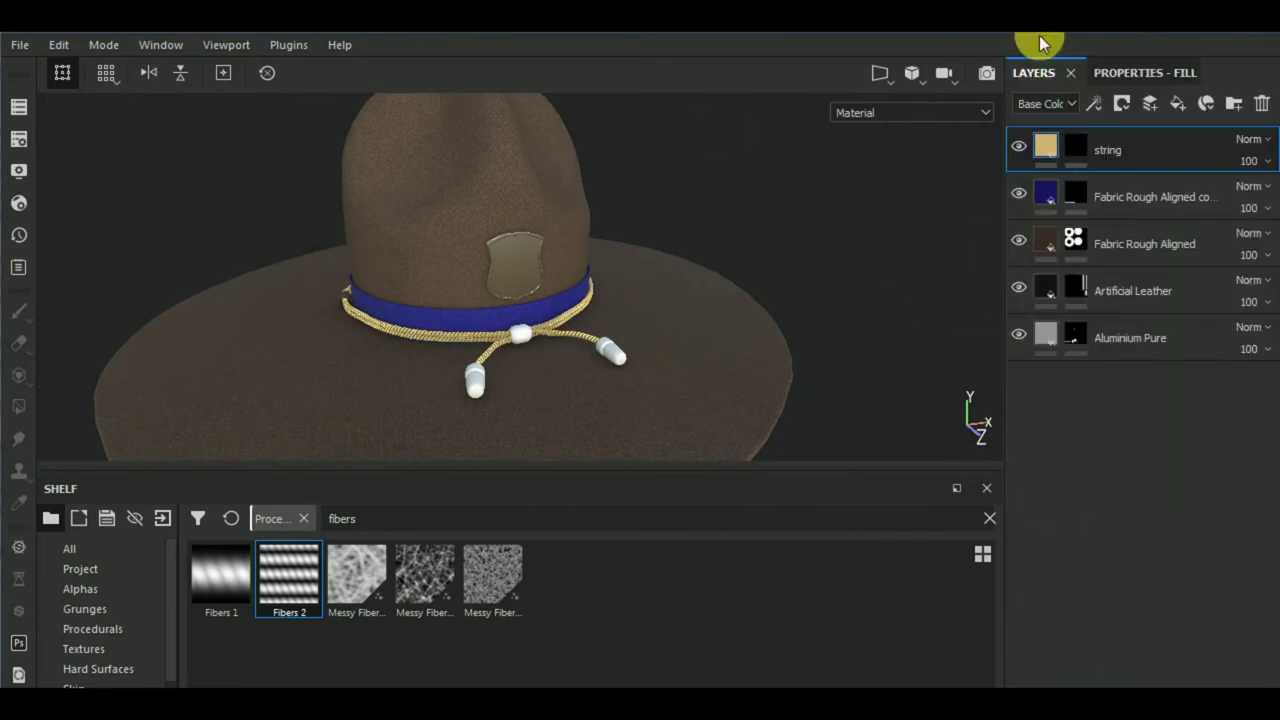
# Duplicate the string layer as string copy 1 and clear the copy's mask.
pyautogui.rightClick(1134, 153)
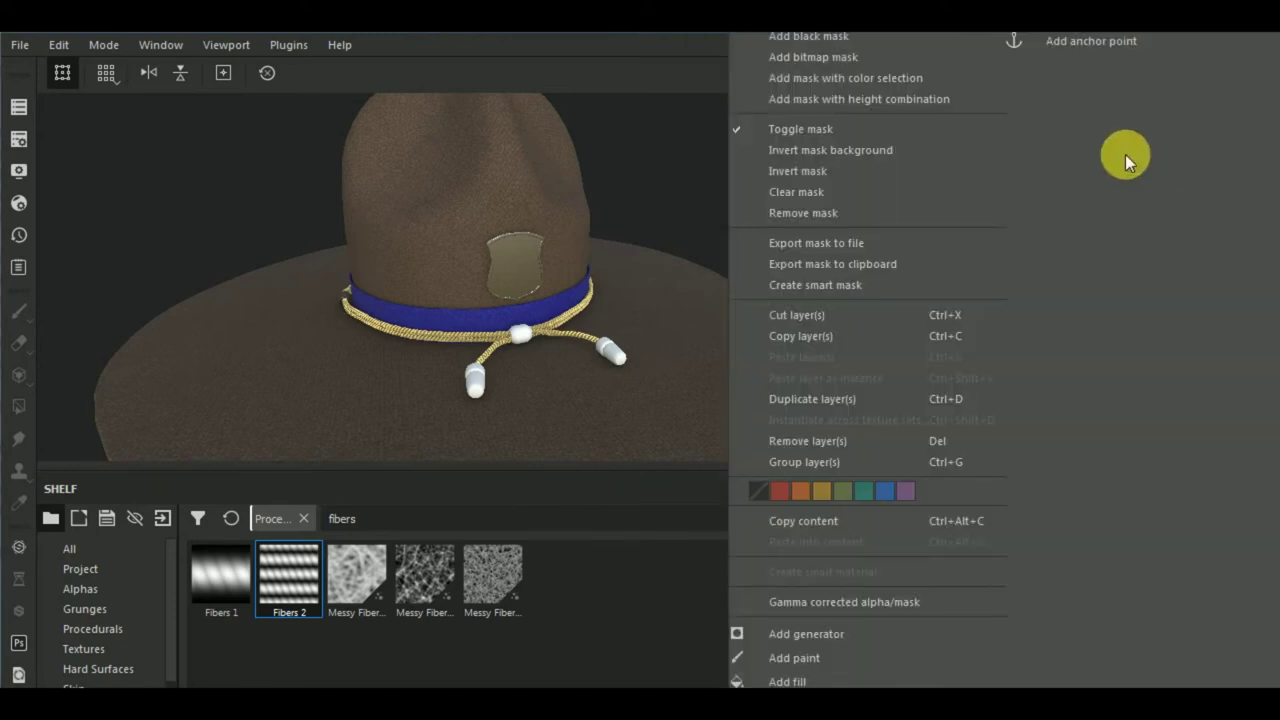
pyautogui.click(856, 399)
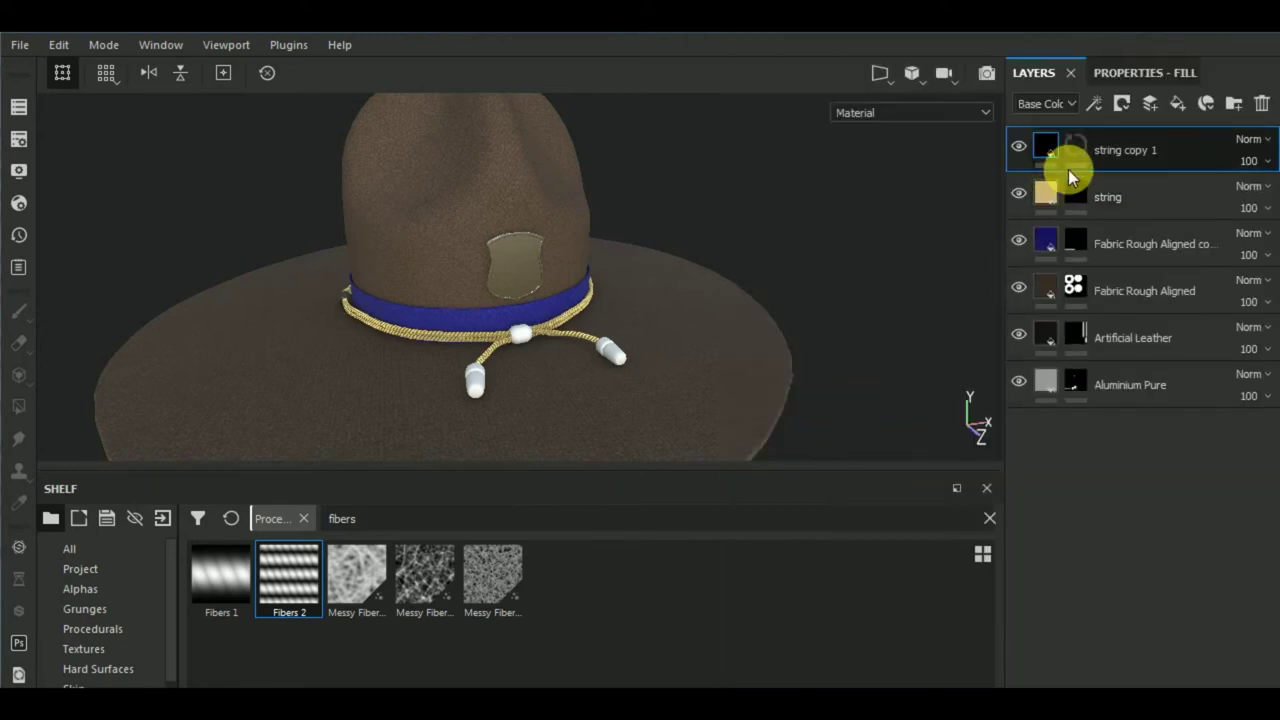
pyautogui.rightClick(1079, 141)
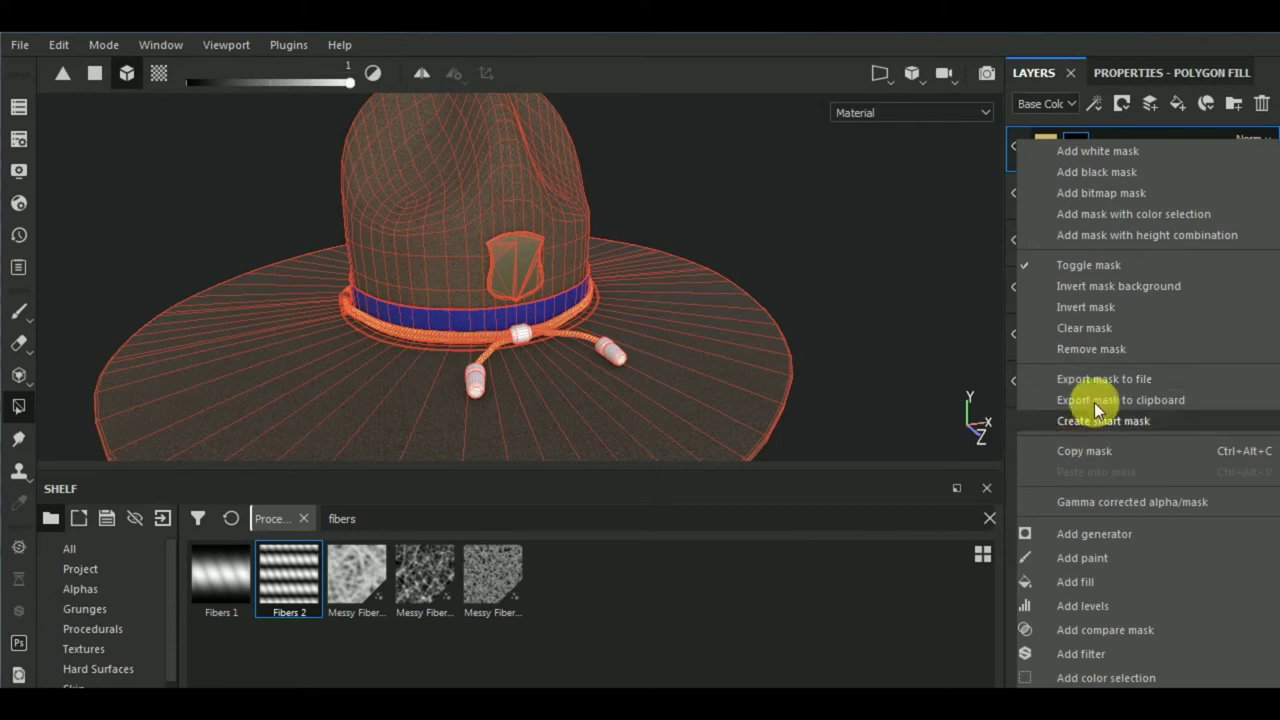
pyautogui.click(1100, 328)
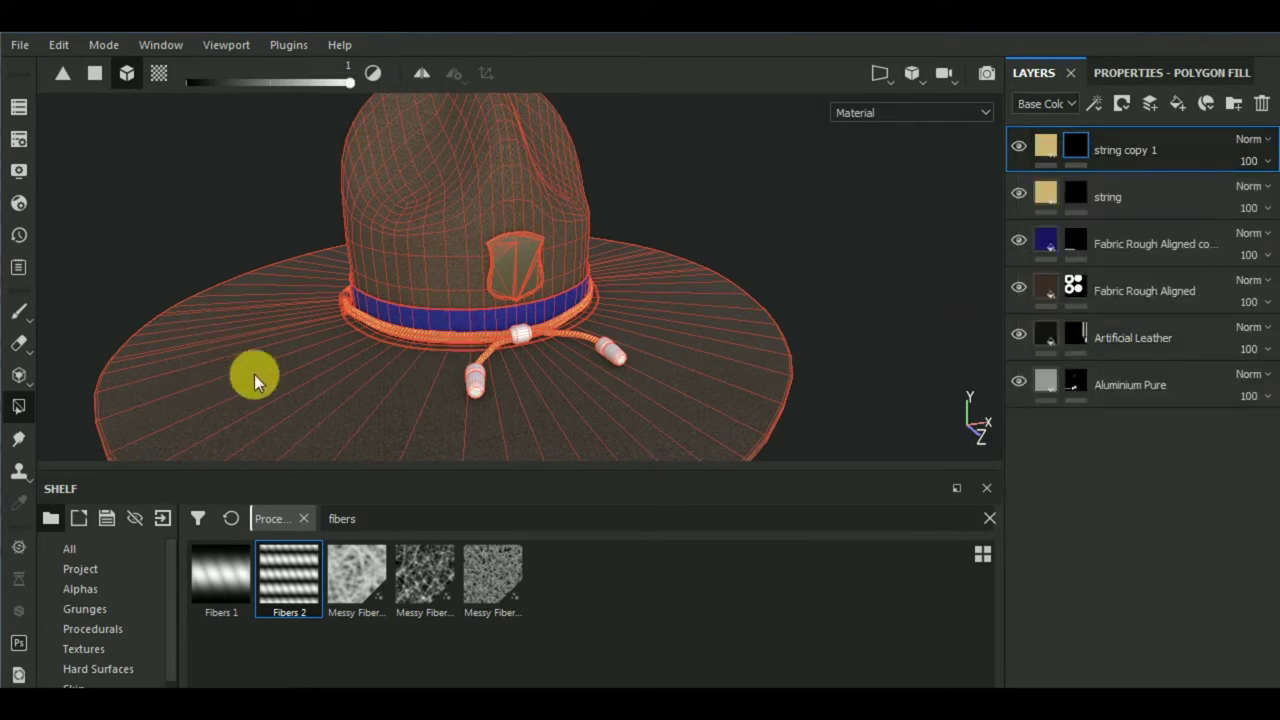
pyautogui.scroll(3, 542, 356)
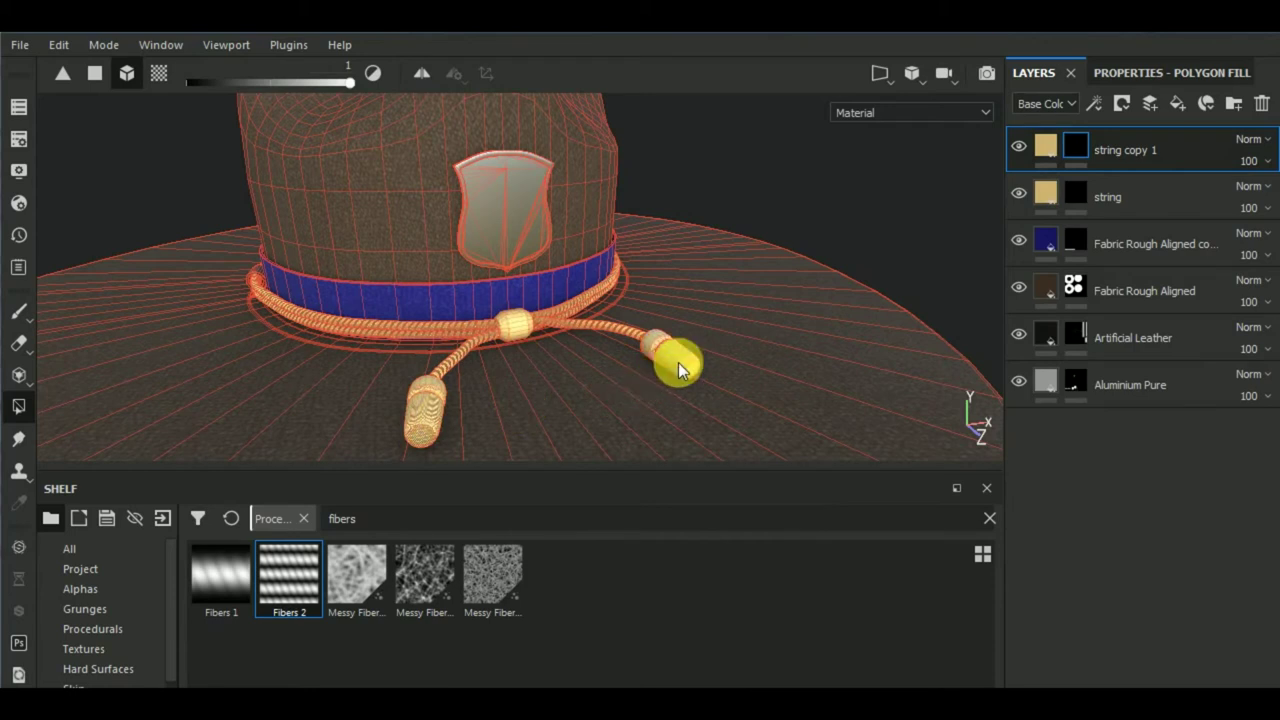
# Set string copy 1's fibre texture to UV scale -8.66 and rotation 61.52 for diagonal stripes.
pyautogui.click(1045, 145)
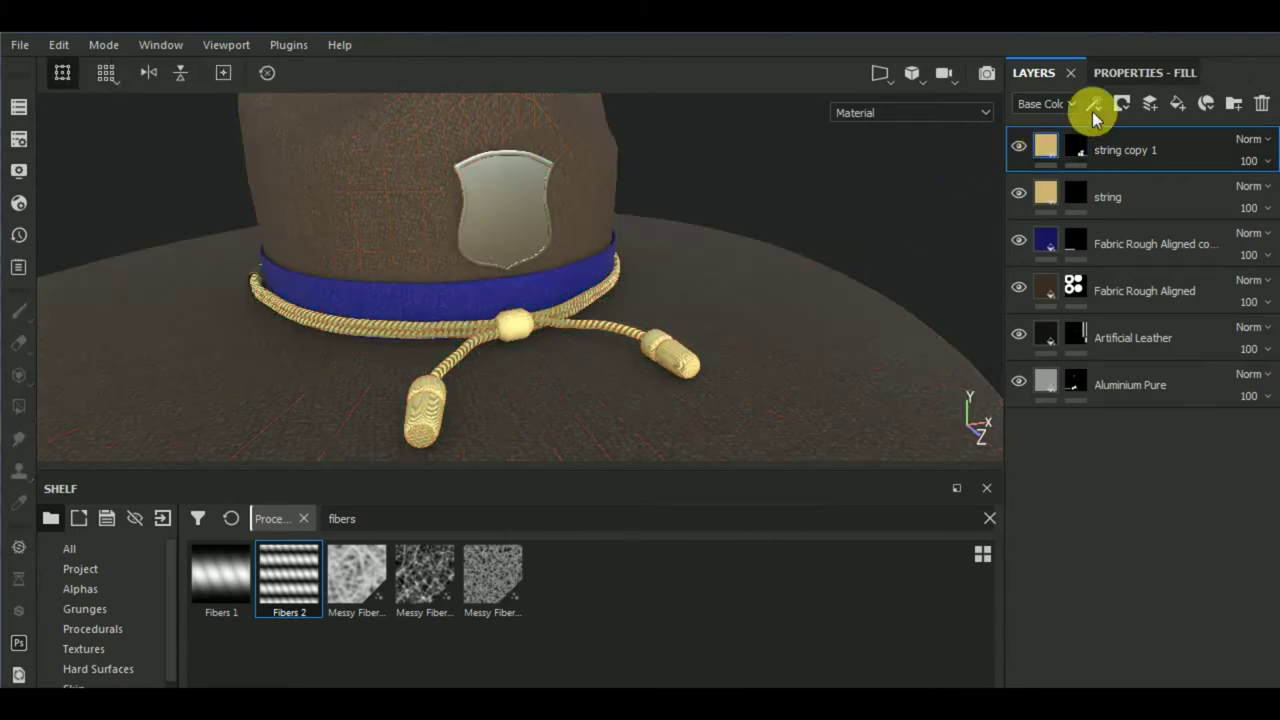
pyautogui.click(1135, 75)
pyautogui.scroll(3, 1151, 259)
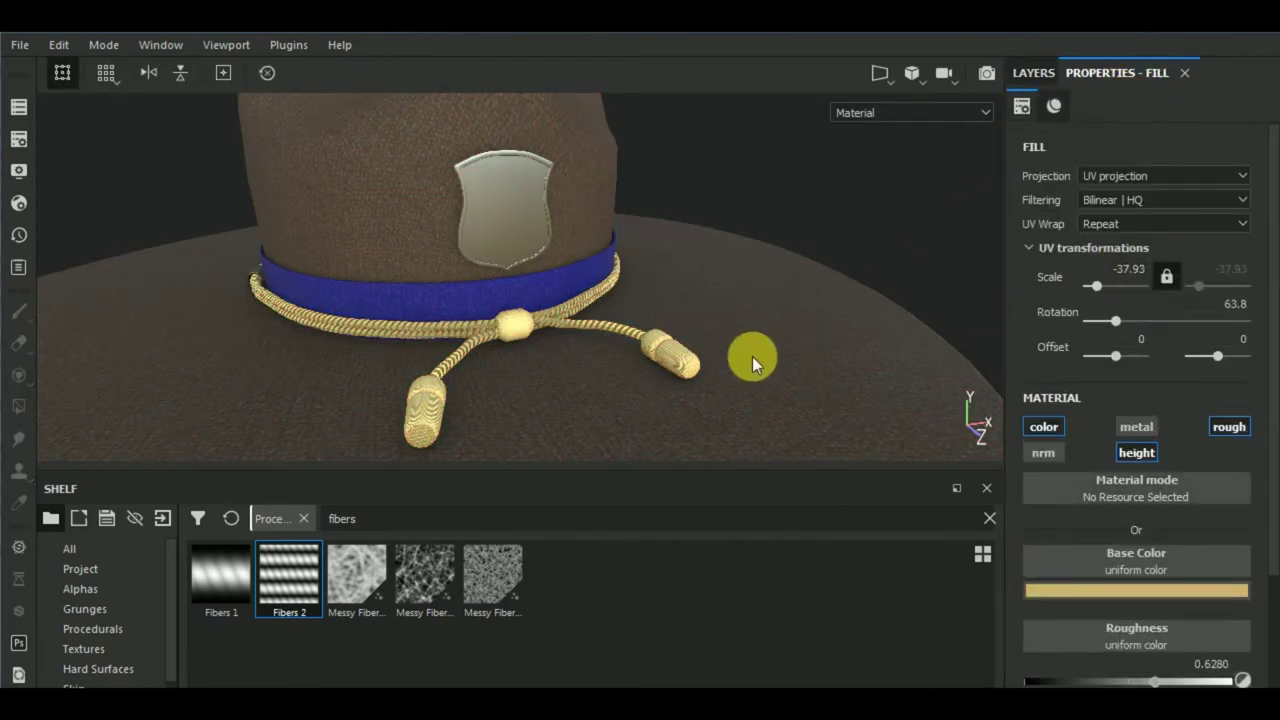
pyautogui.moveTo(752, 362)
pyautogui.keyDown('alt'); pyautogui.mouseDown()
pyautogui.moveTo(694, 448)
pyautogui.moveTo(706, 351)
pyautogui.mouseUp(); pyautogui.keyUp('alt')
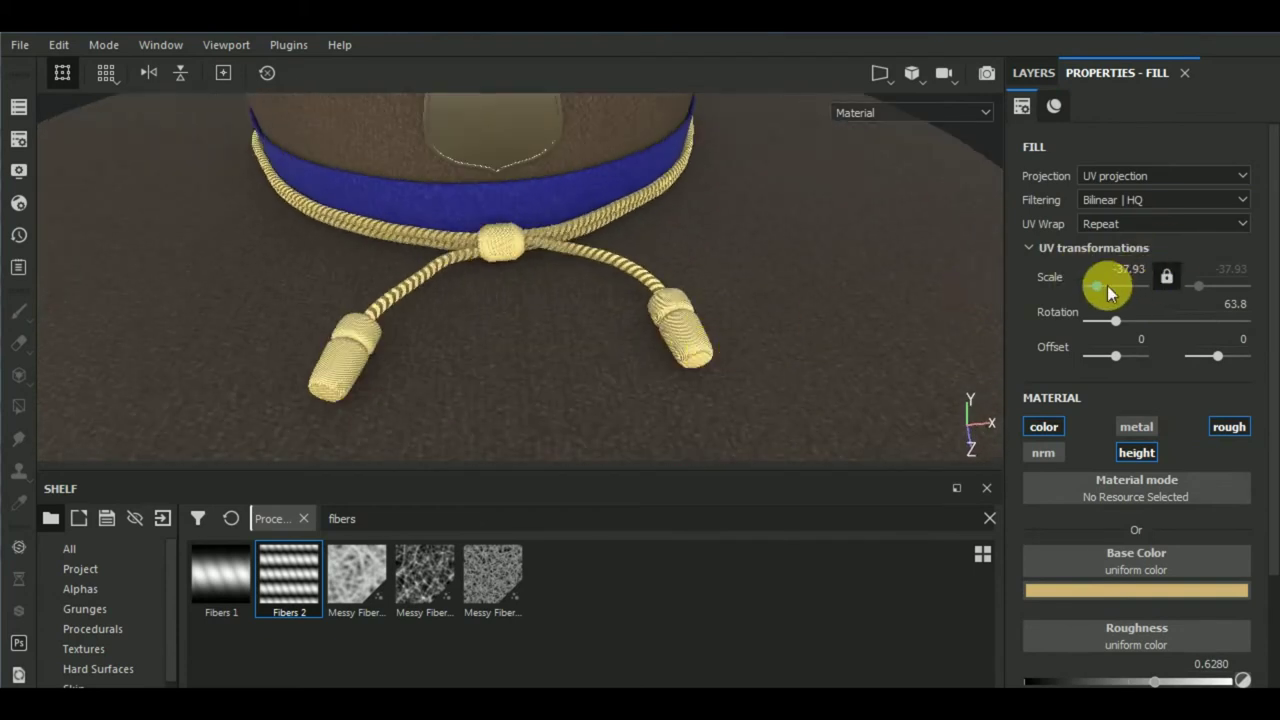
pyautogui.moveTo(1105, 290)
pyautogui.mouseDown()
pyautogui.moveTo(1114, 321)
pyautogui.moveTo(1090, 318)
pyautogui.moveTo(1123, 316)
pyautogui.mouseUp()
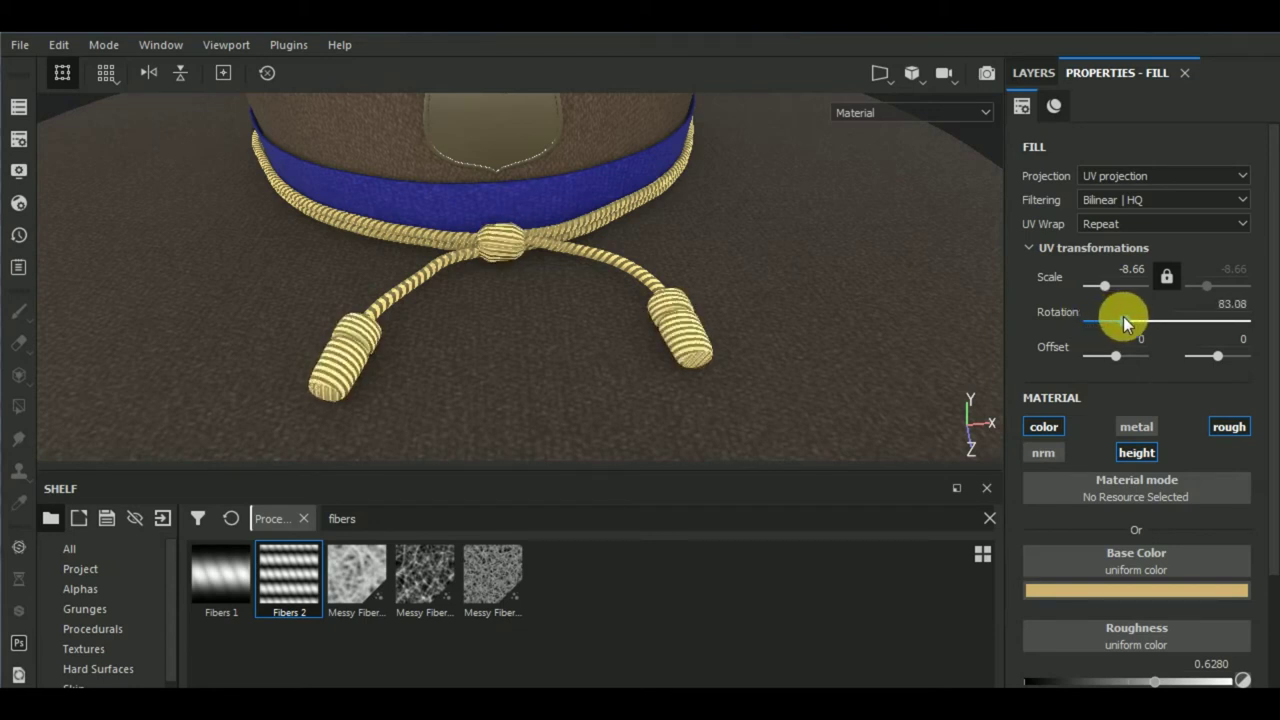
pyautogui.moveTo(1232, 316); pyautogui.dragTo(1265, 316)
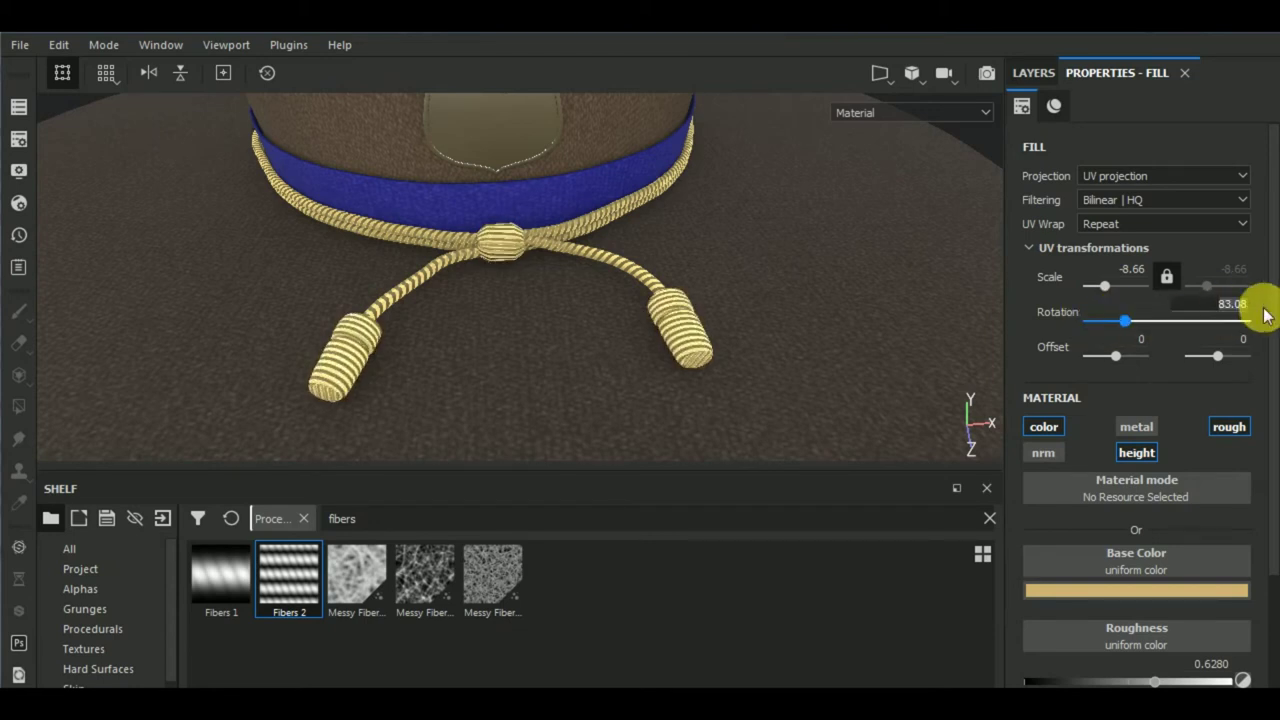
pyautogui.write('90')
pyautogui.press('Return')
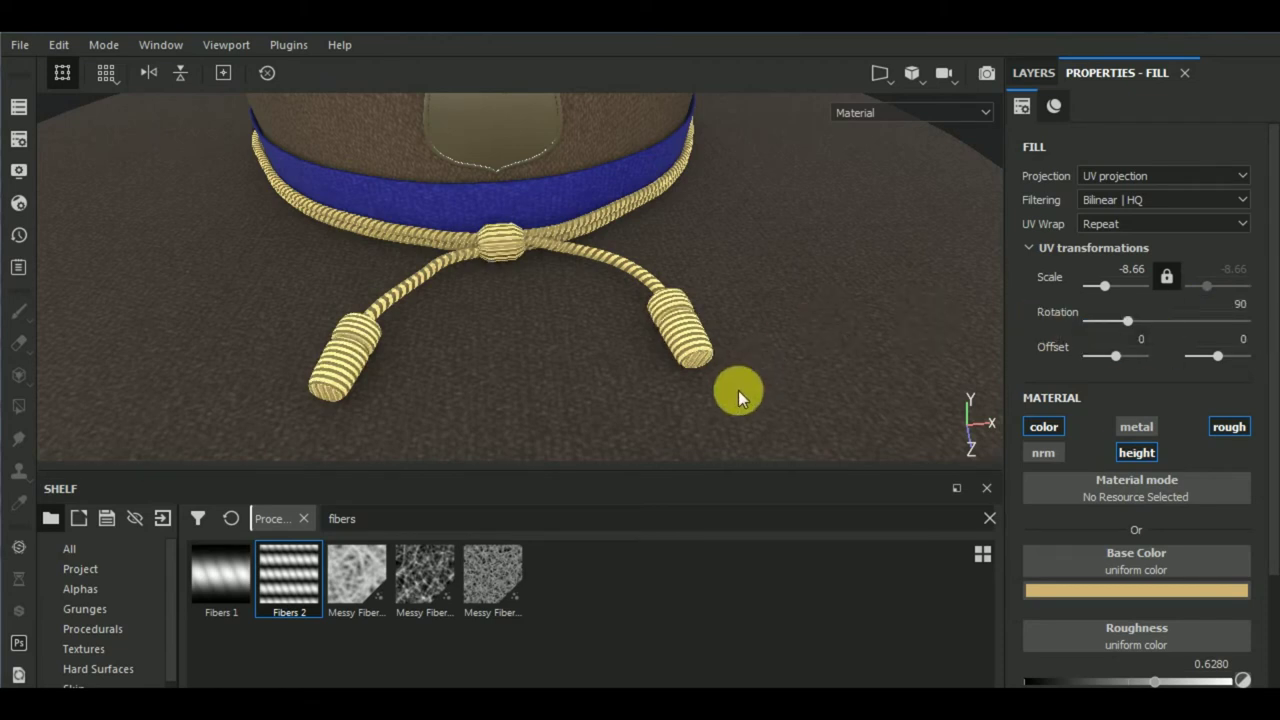
pyautogui.keyDown('alt'); pyautogui.moveTo(737, 392); pyautogui.dragTo(750, 450); pyautogui.keyUp('alt')
pyautogui.moveTo(1128, 321); pyautogui.dragTo(1114, 321)
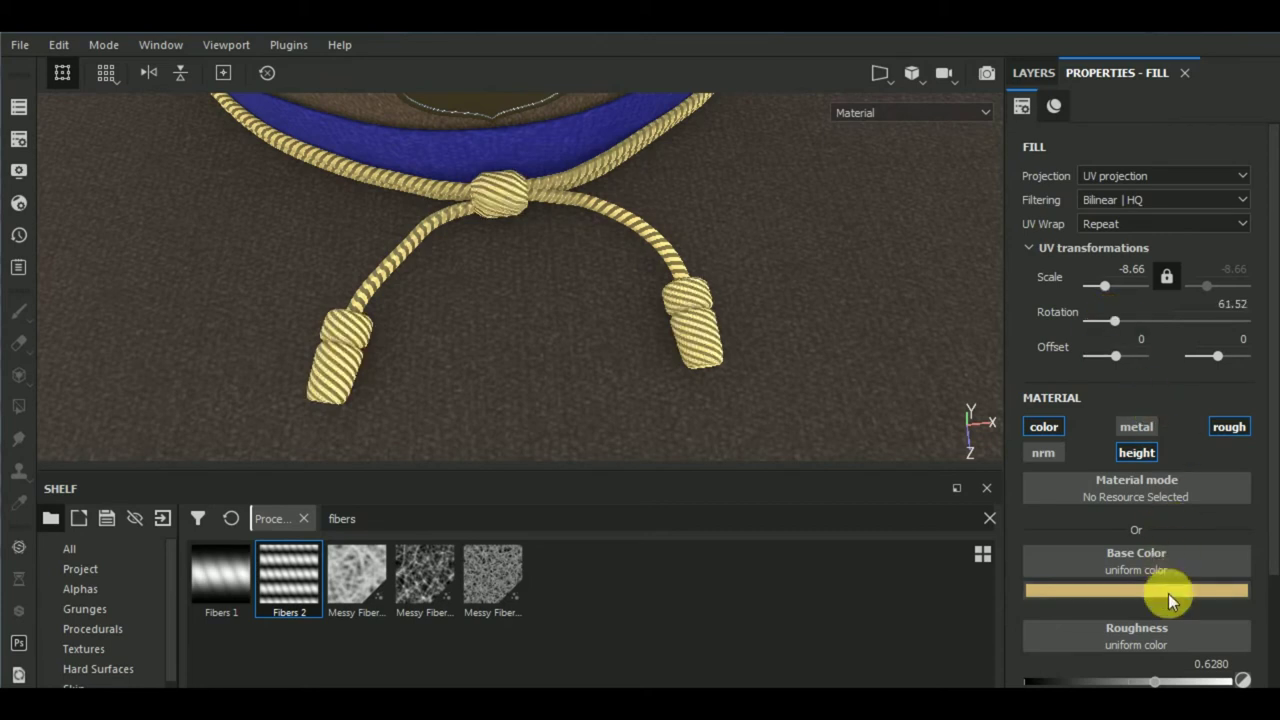
# Set string copy 1's Fibers 2 height histogram contrast to 0 and position to 0.54.
pyautogui.scroll(-3, 1168, 594)
pyautogui.scroll(-2, 1168, 596)
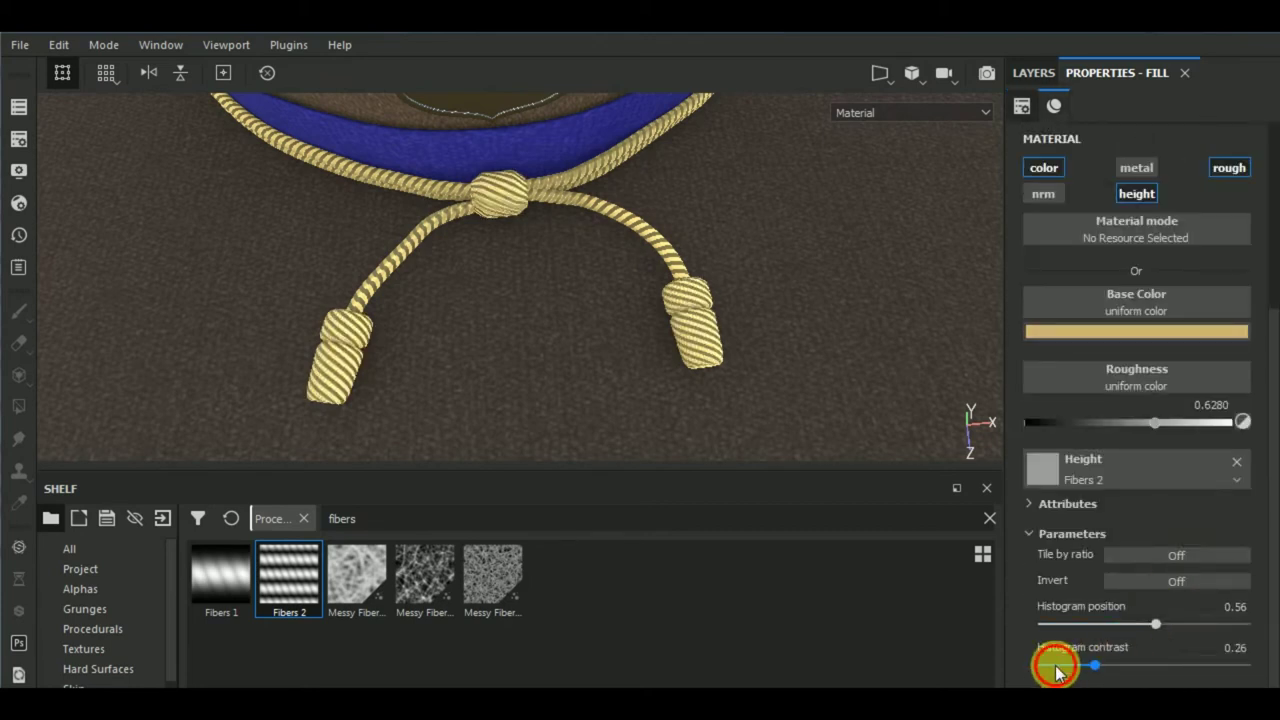
pyautogui.moveTo(1056, 665); pyautogui.dragTo(1040, 665)
pyautogui.moveTo(1149, 623); pyautogui.dragTo(1150, 623)
# Orbit around the hat to inspect the cord, knot, tassels and chin strap.
pyautogui.scroll(-2, 581, 383)
pyautogui.scroll(-3, 581, 383)
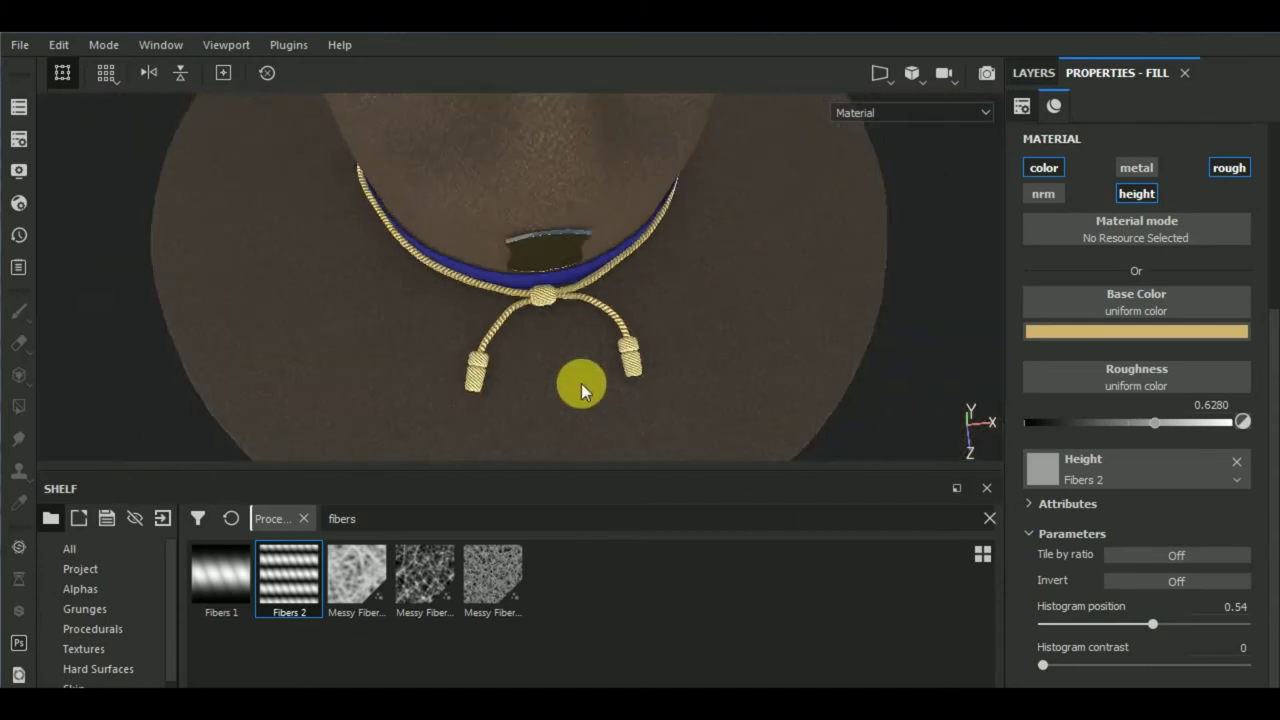
pyautogui.moveTo(581, 383)
pyautogui.keyDown('alt'); pyautogui.mouseDown()
pyautogui.moveTo(623, 397)
pyautogui.moveTo(714, 363)
pyautogui.moveTo(609, 366)
pyautogui.moveTo(674, 391)
pyautogui.moveTo(632, 405)
pyautogui.moveTo(600, 380)
pyautogui.moveTo(600, 360)
pyautogui.moveTo(560, 391)
pyautogui.moveTo(572, 351)
pyautogui.mouseUp(); pyautogui.keyUp('alt')
pyautogui.scroll(3, 604, 384)
pyautogui.scroll(-3, 604, 385)
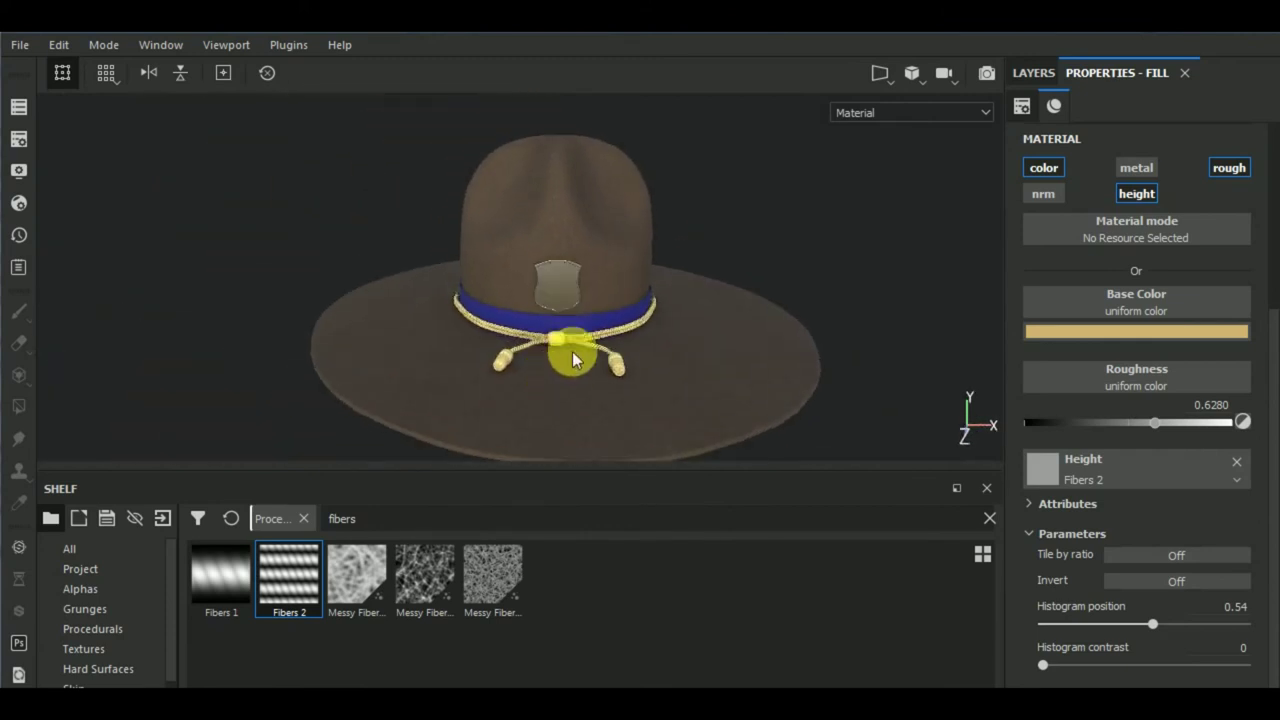
pyautogui.scroll(3, 572, 351)
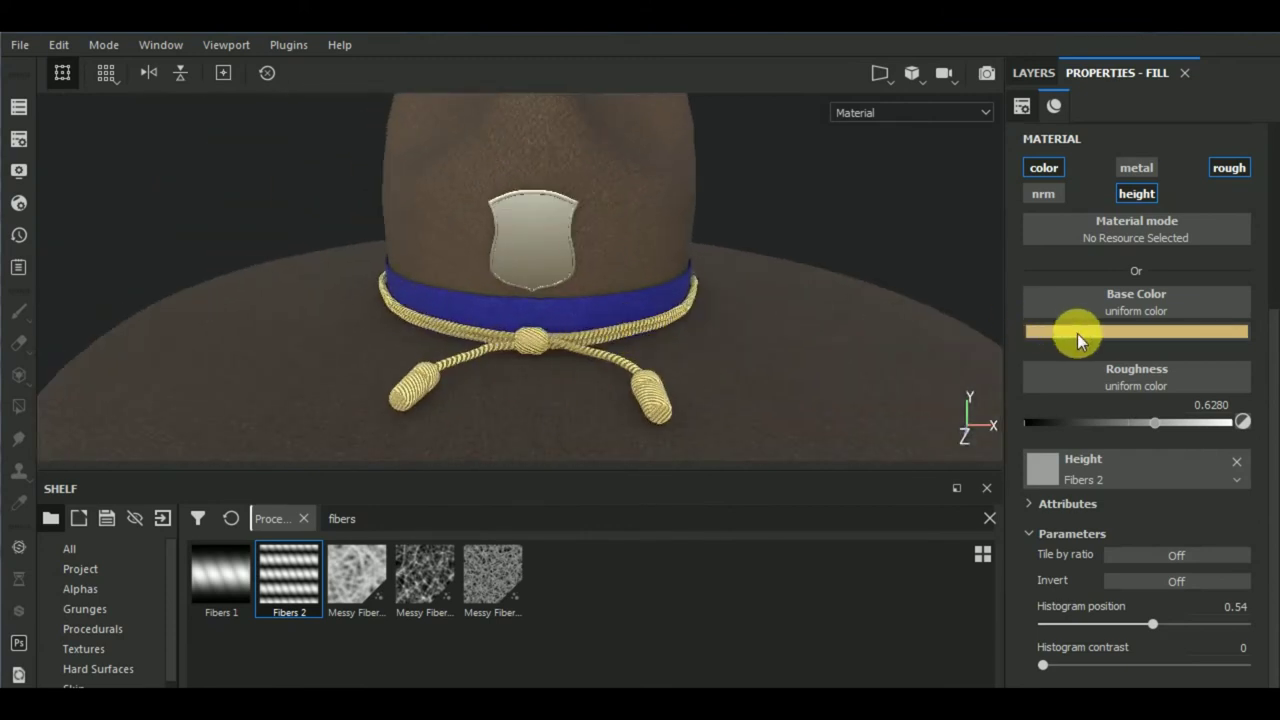
pyautogui.scroll(-3, 700, 426)
pyautogui.keyDown('alt'); pyautogui.moveTo(757, 366); pyautogui.dragTo(693, 395); pyautogui.keyUp('alt')
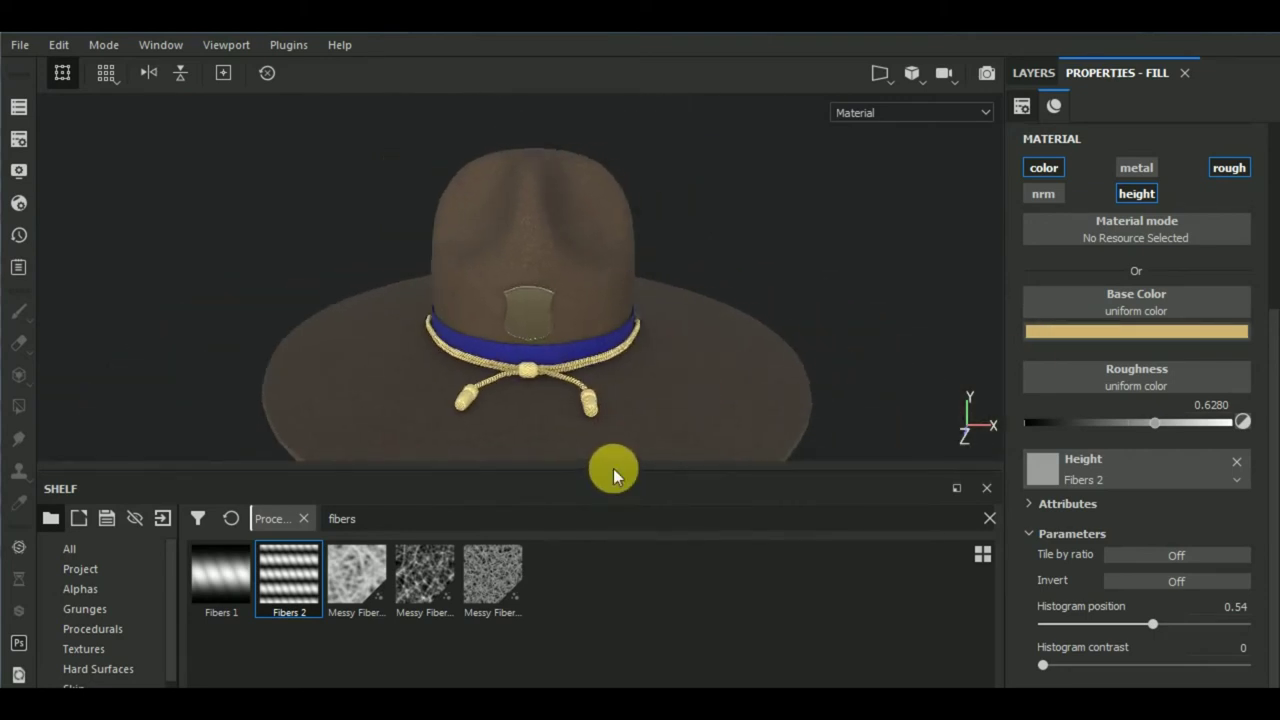
pyautogui.moveTo(622, 479); pyautogui.dragTo(640, 625)
pyautogui.moveTo(712, 519)
pyautogui.keyDown('alt'); pyautogui.mouseDown()
pyautogui.moveTo(724, 395)
pyautogui.moveTo(737, 428)
pyautogui.mouseUp(); pyautogui.keyUp('alt')
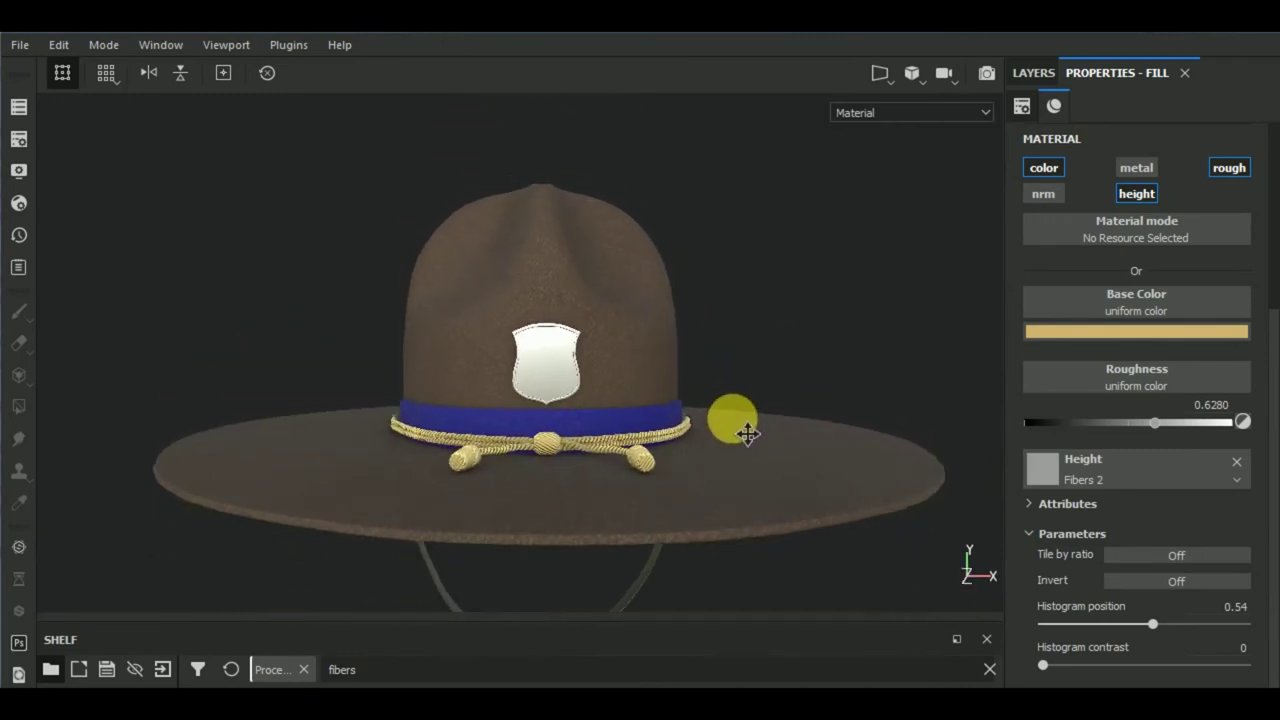
# Rename string copy 1 to string elements.
pyautogui.click(1024, 73)
pyautogui.doubleClick(1143, 156)
pyautogui.write('string elements')
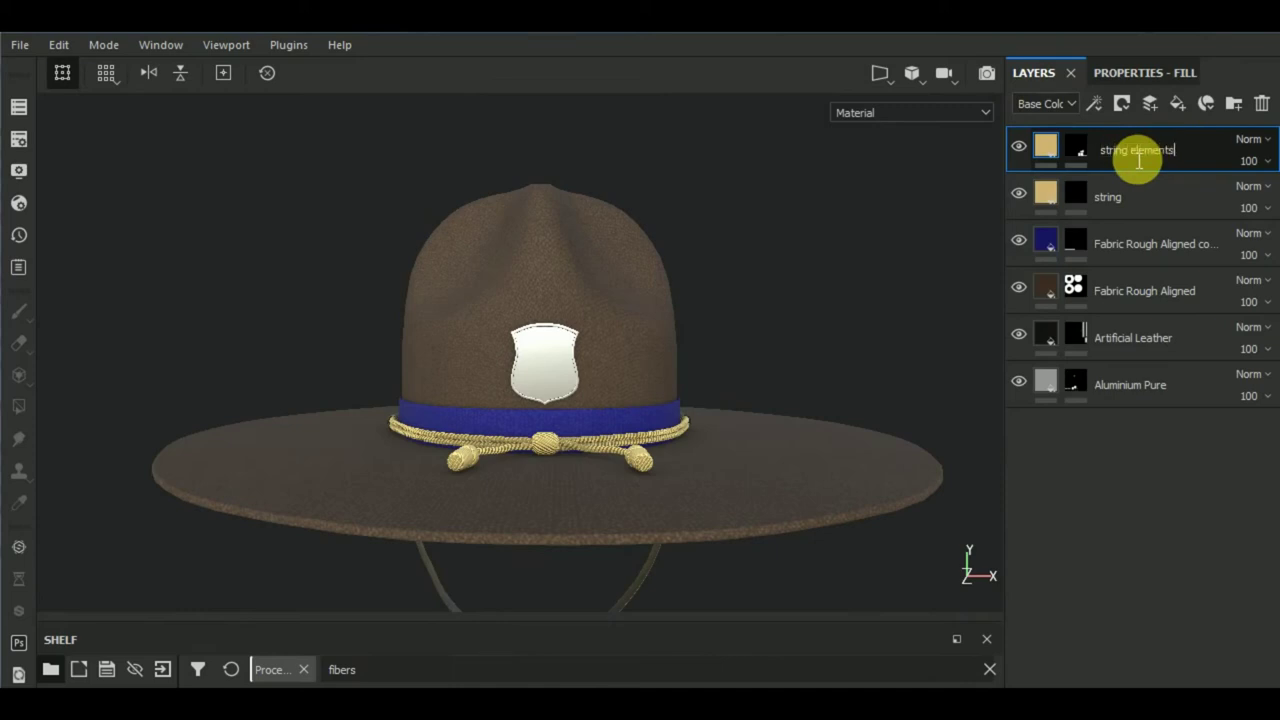
pyautogui.press('Return')
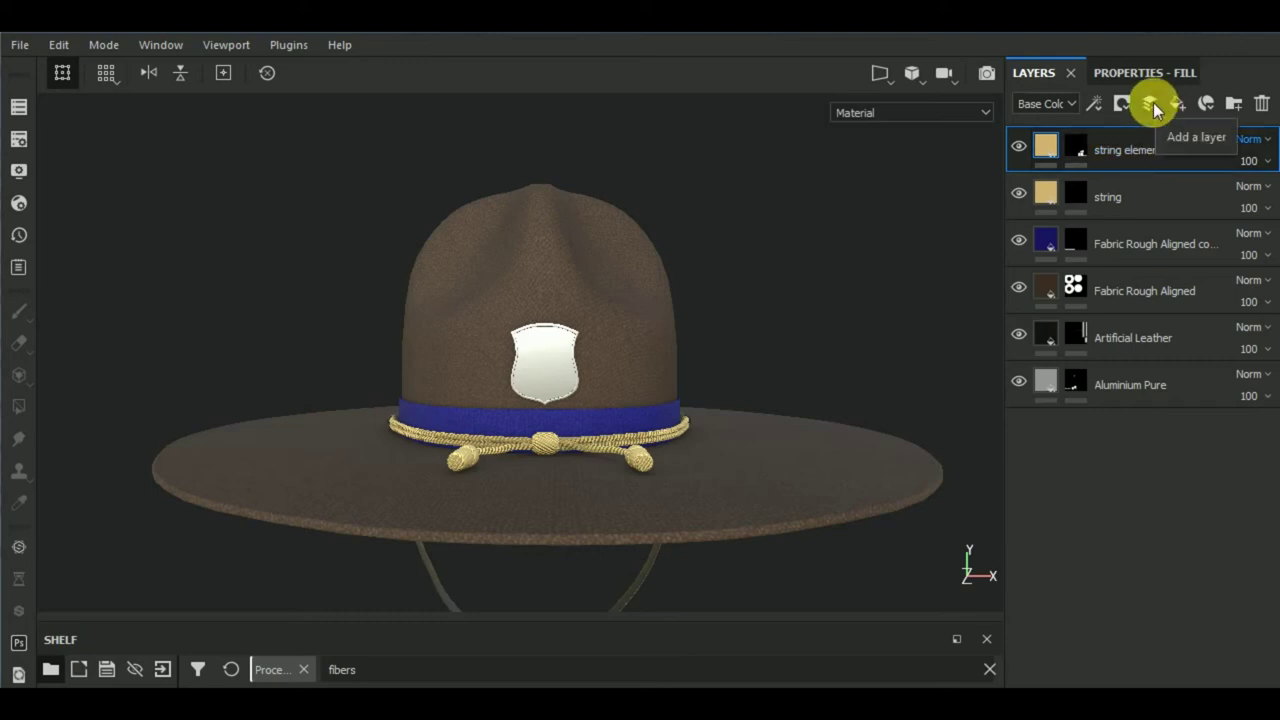
# Add a new paint layer on top whose brush paints only height at 0.0628.
pyautogui.click(1155, 101)
pyautogui.click(1190, 72)
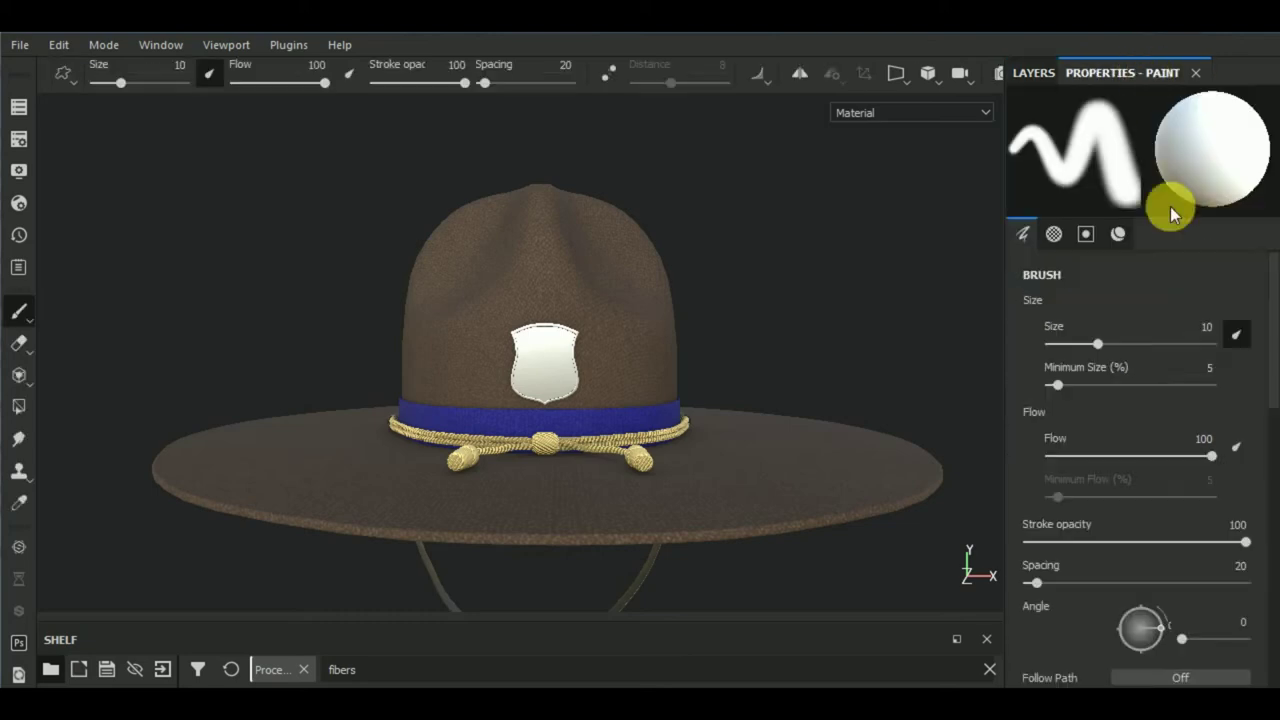
pyautogui.scroll(-3, 1152, 530)
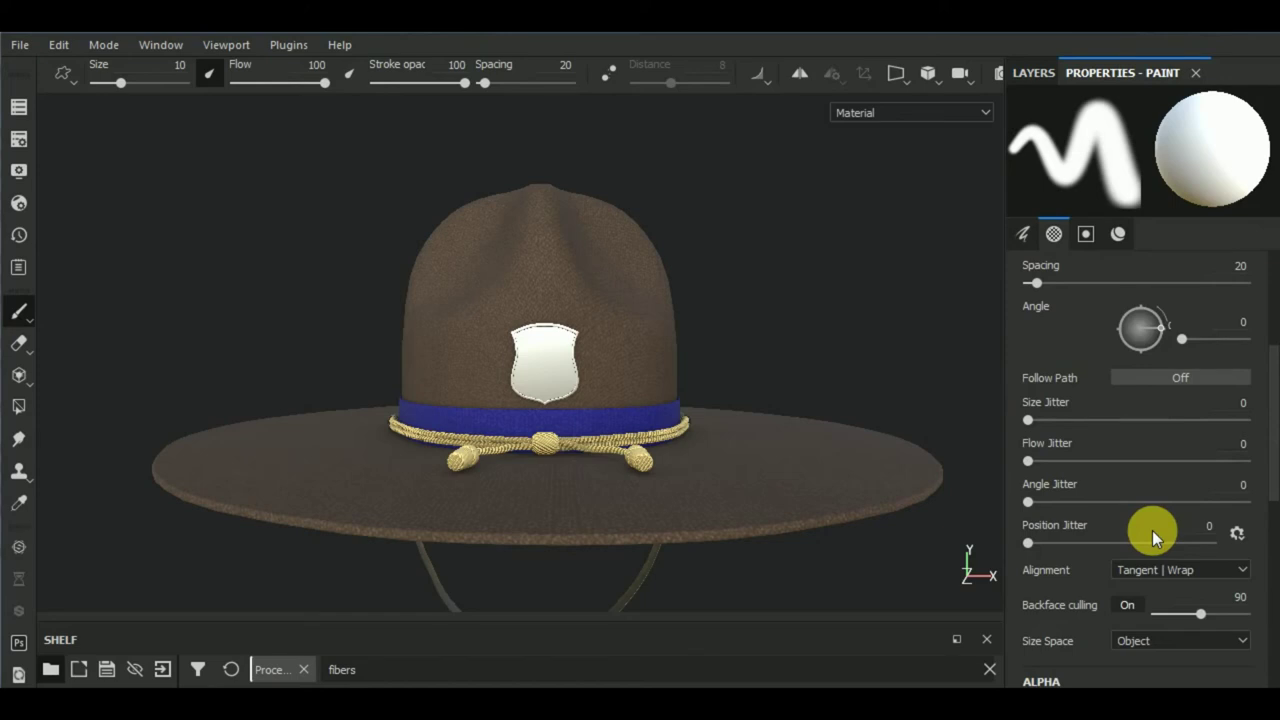
pyautogui.scroll(-3, 1152, 530)
pyautogui.scroll(-3, 1152, 530)
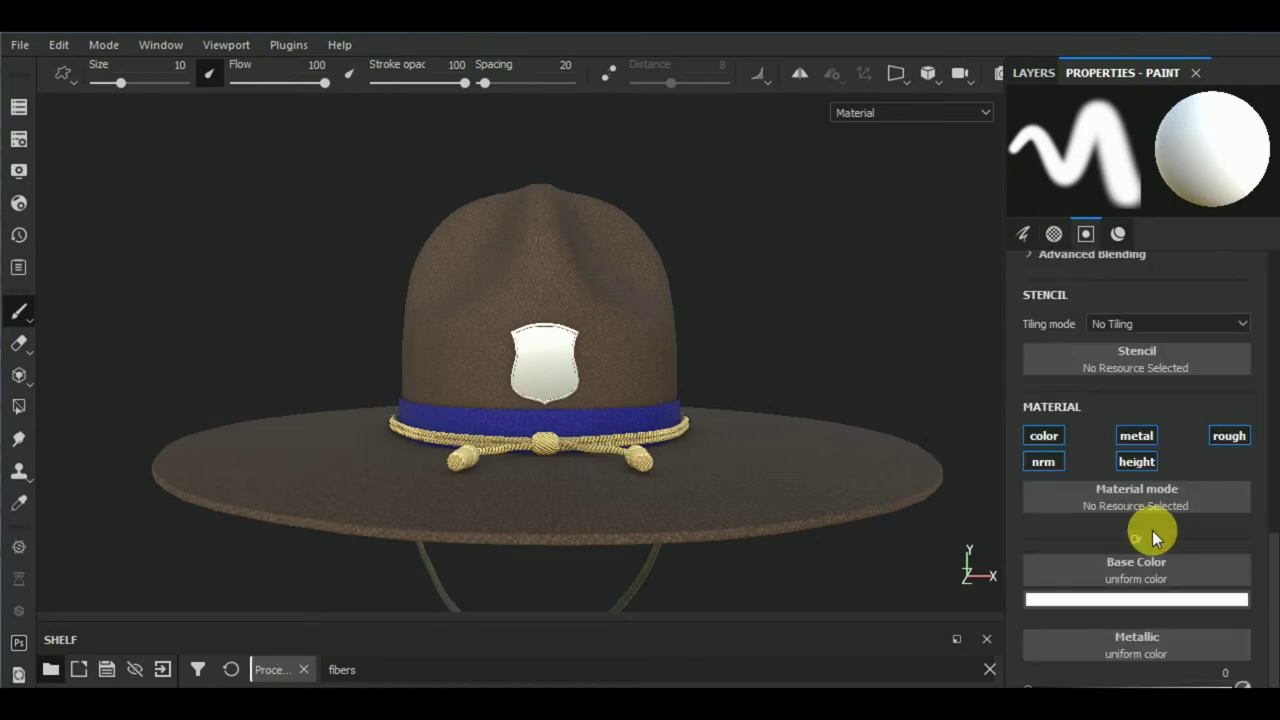
pyautogui.click(1145, 463)
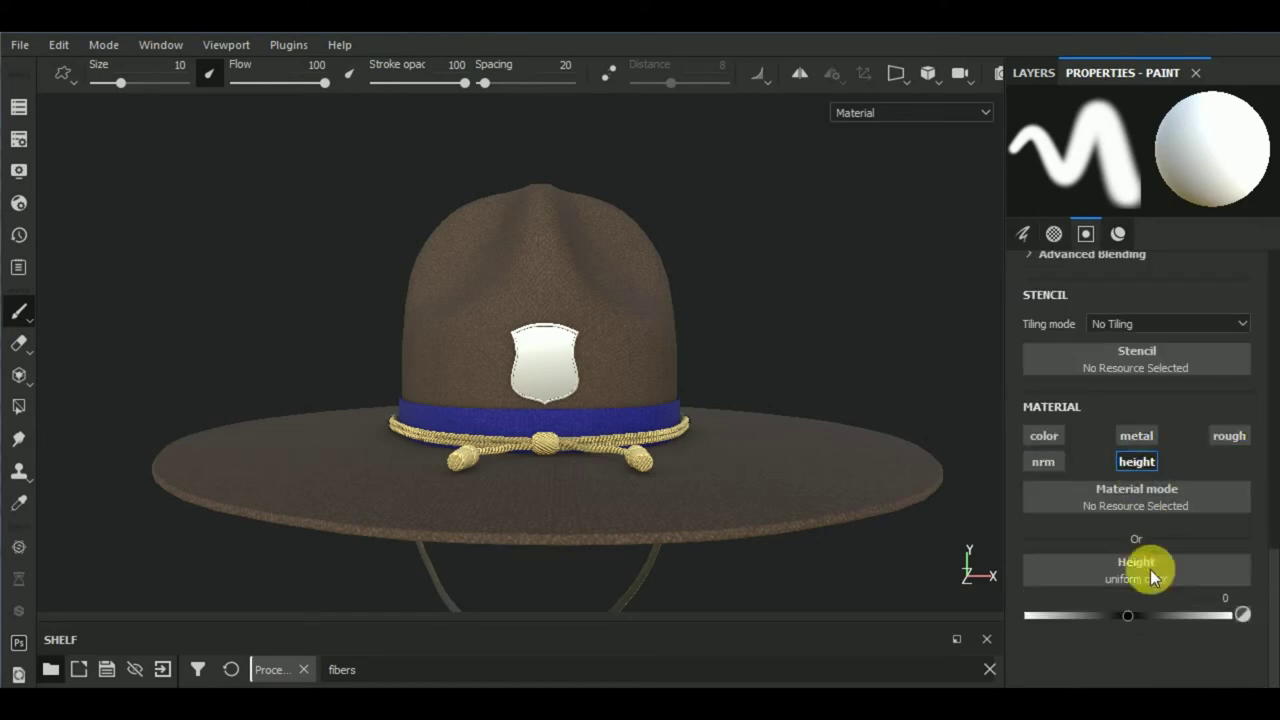
pyautogui.click(1134, 616)
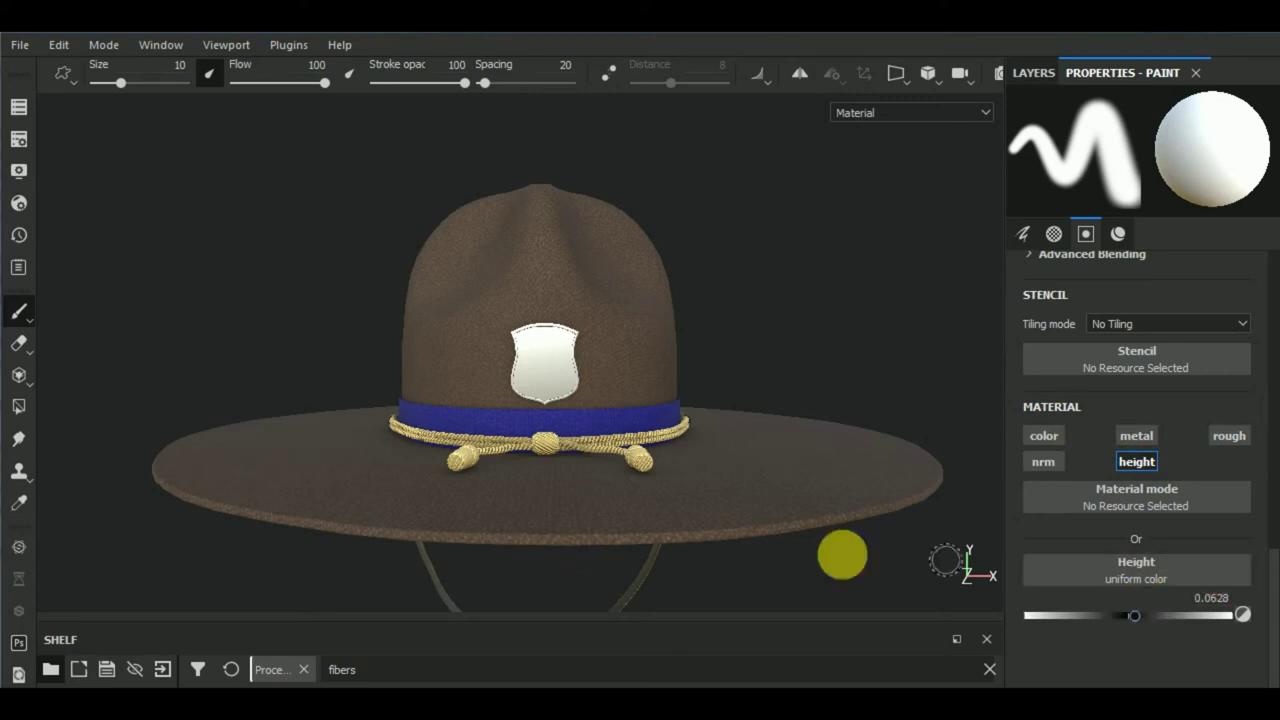
pyautogui.moveTo(376, 630); pyautogui.dragTo(362, 527)
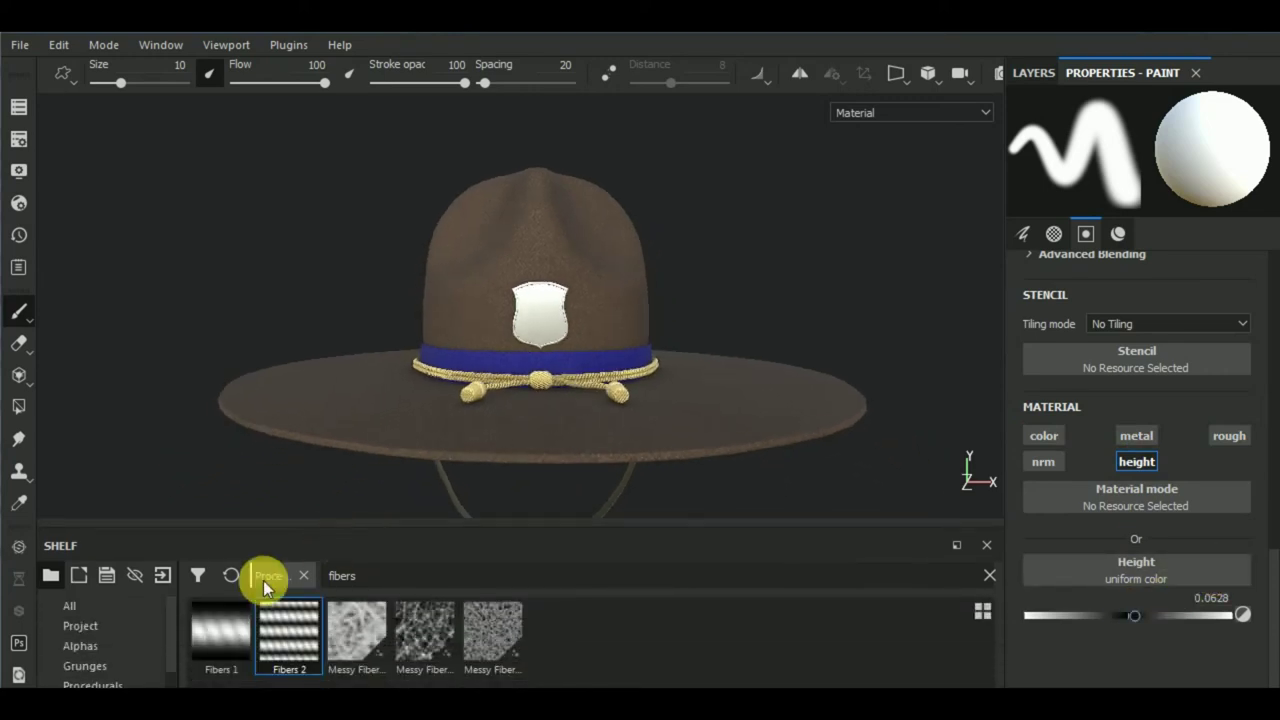
# Search the shelf for 'badg' and set the badge alpha as the brush stamp.
pyautogui.click(134, 604)
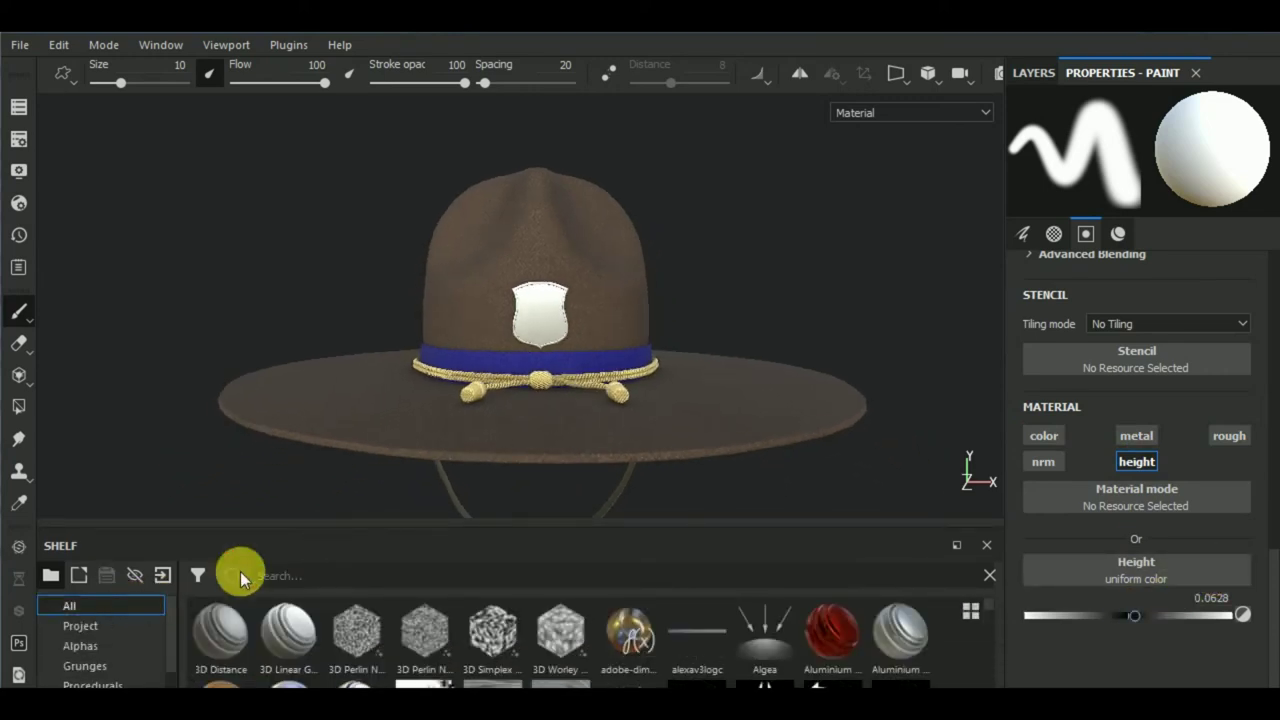
pyautogui.click(305, 577)
pyautogui.click(130, 625)
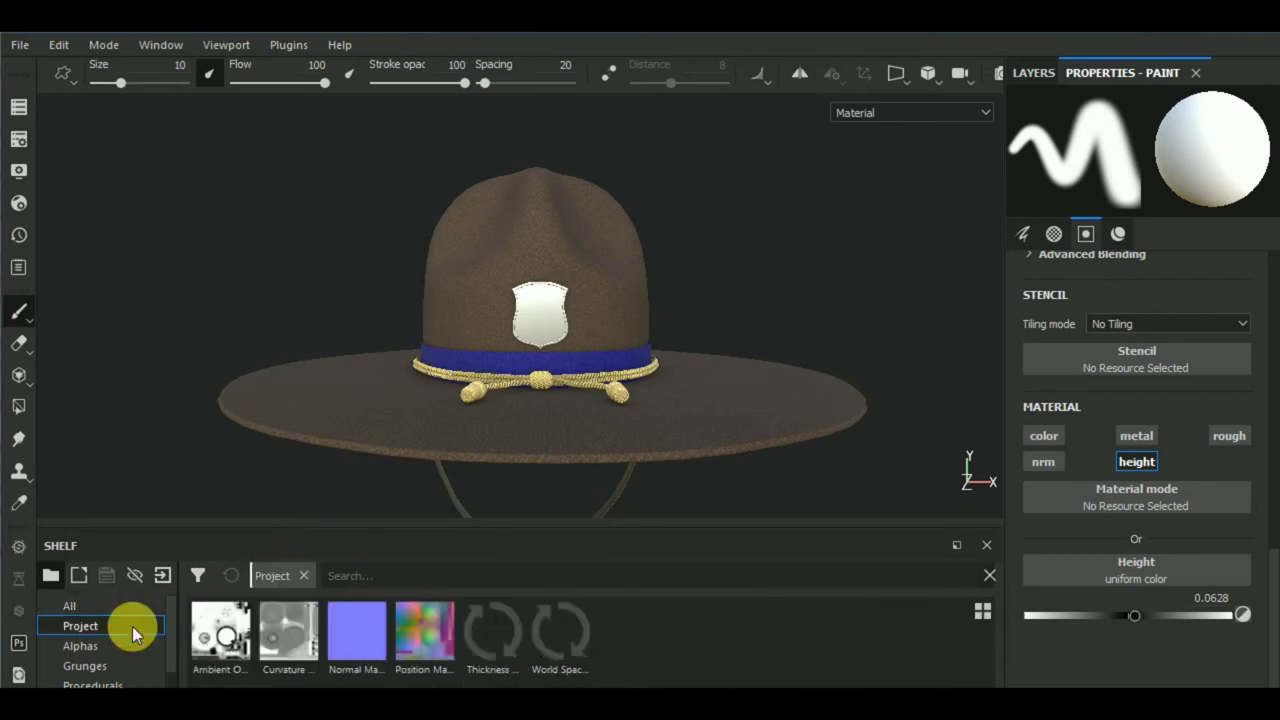
pyautogui.click(132, 609)
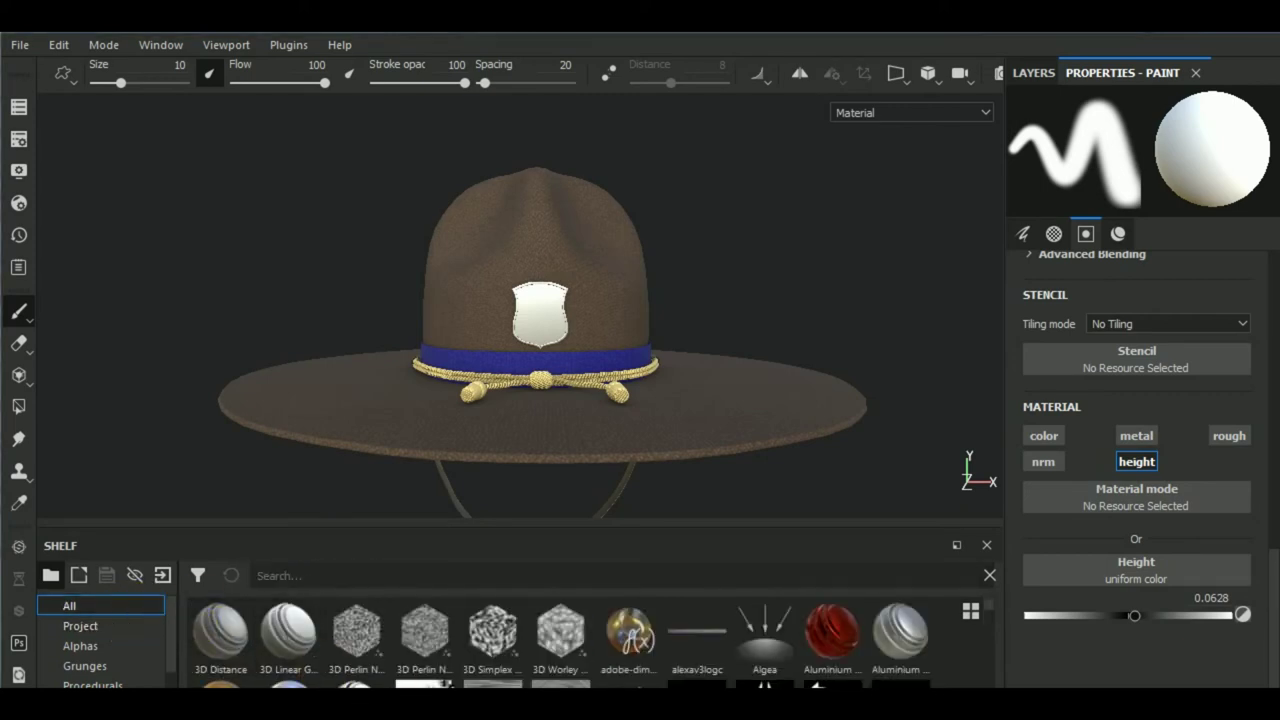
pyautogui.click(500, 575)
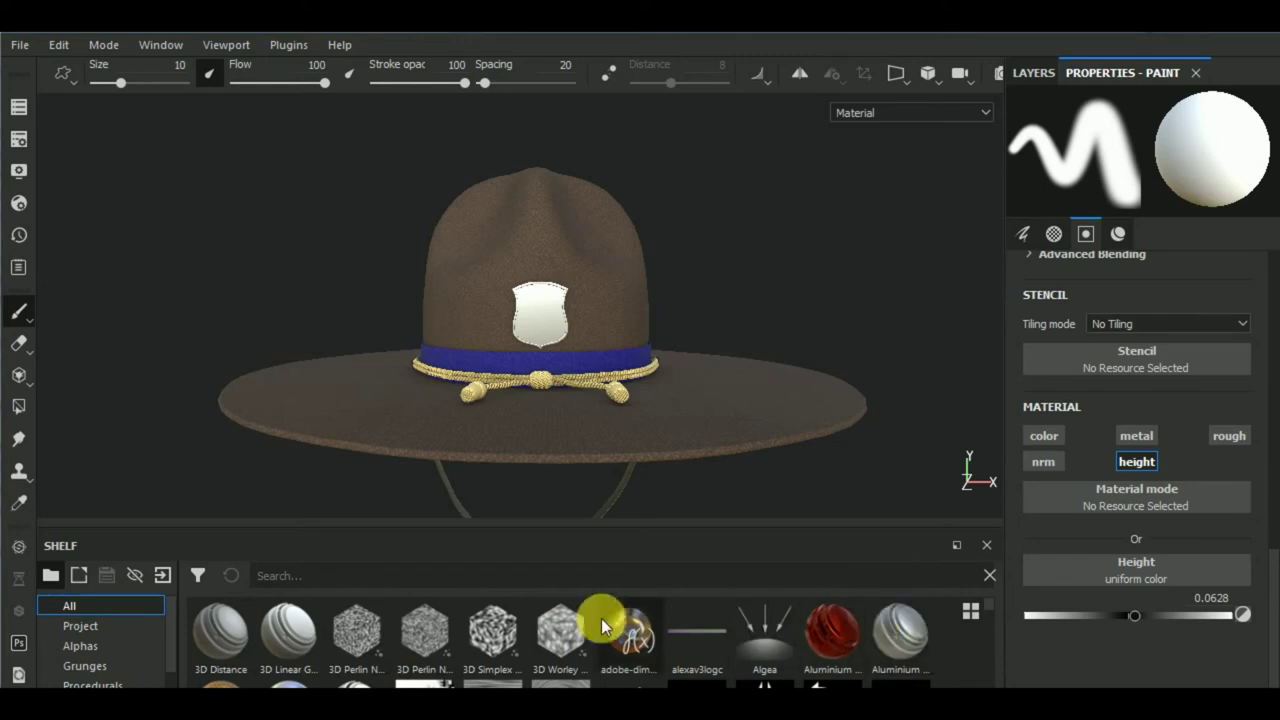
pyautogui.write('badg')
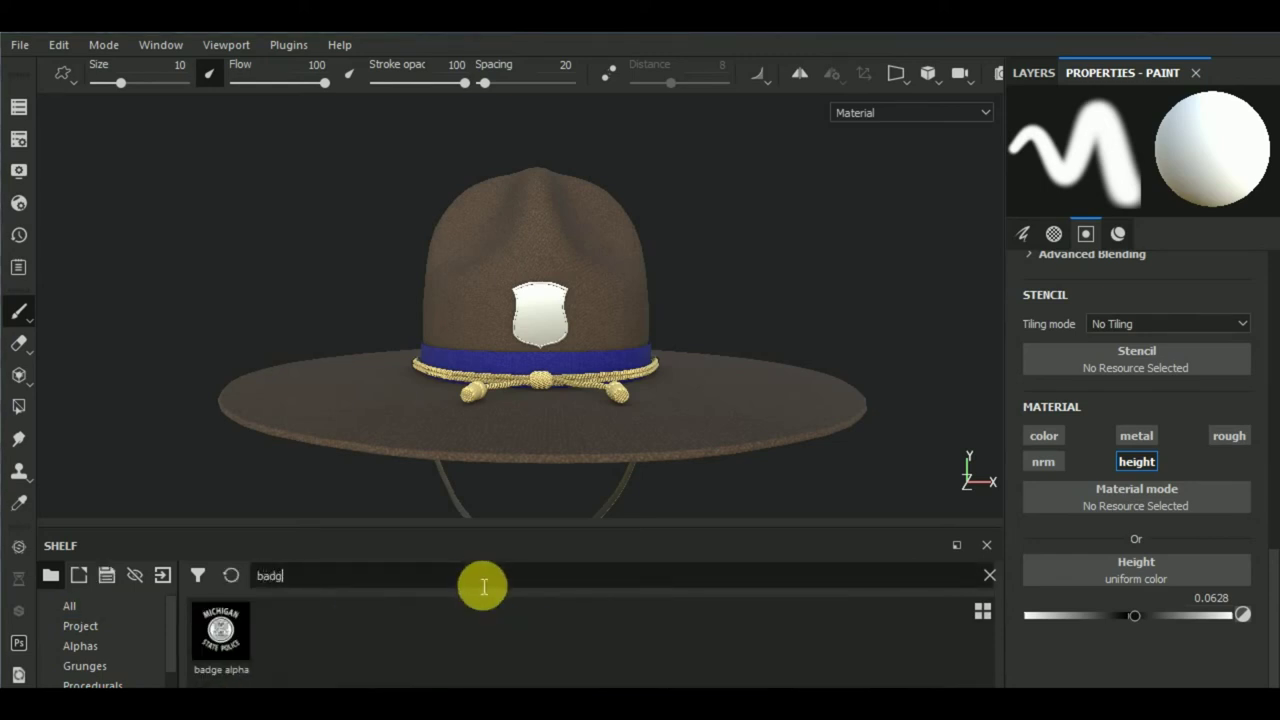
pyautogui.click(215, 628)
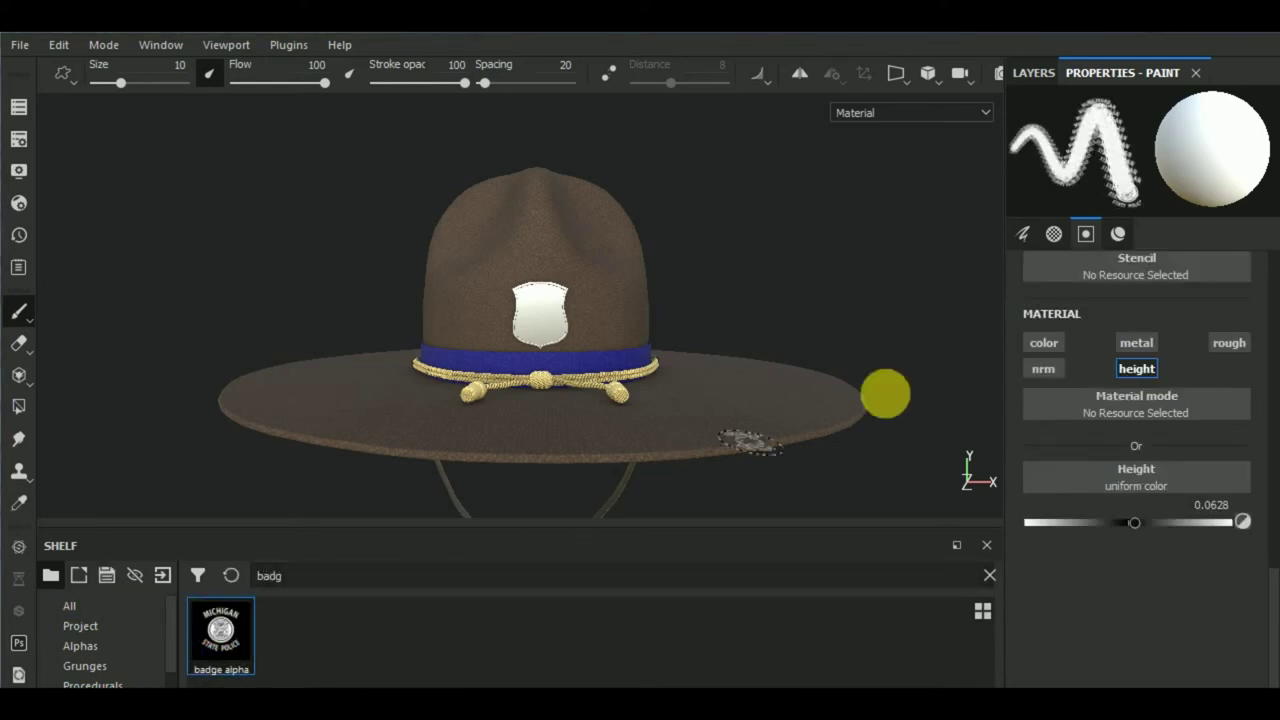
# Zoom onto the badge, raise brush size to about 19, and stamp the MICHIGAN STATE POLICE height emblem.
pyautogui.scroll(2, 500, 305)
pyautogui.scroll(2, 520, 305)
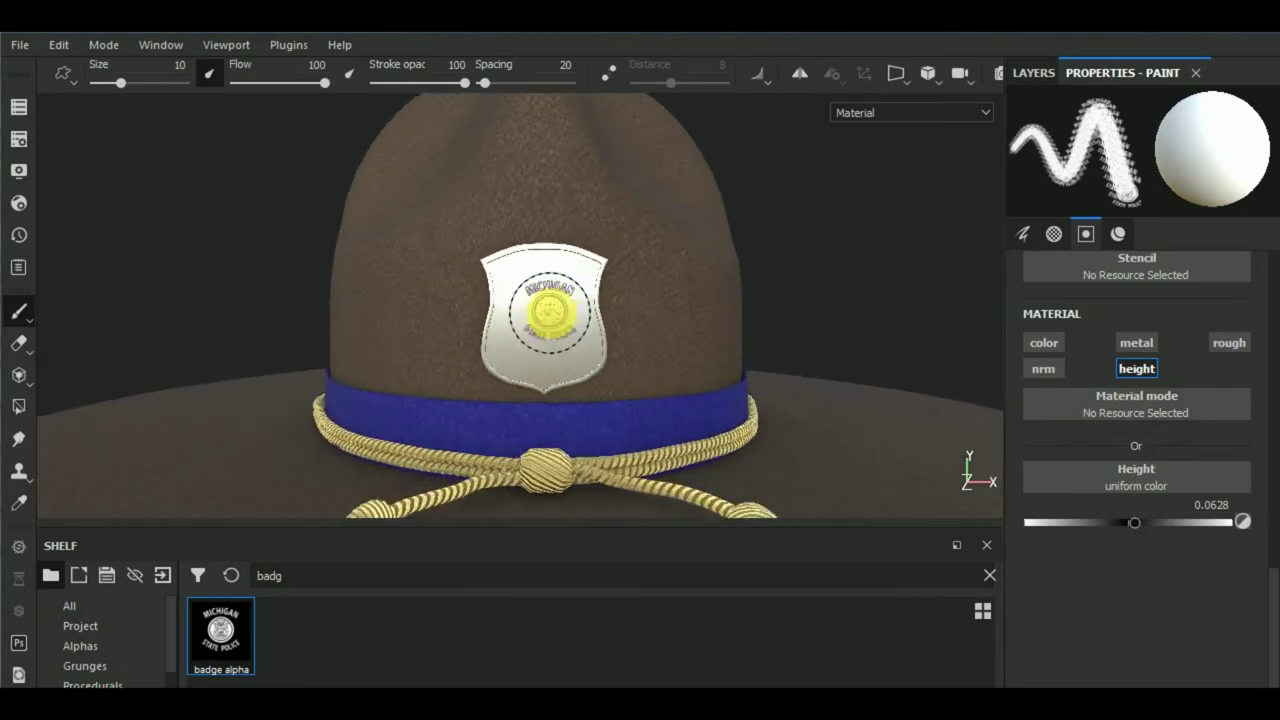
pyautogui.scroll(2, 540, 307)
pyautogui.keyDown('ctrl'); pyautogui.moveTo(543, 312); pyautogui.dragTo(541, 325, button='right'); pyautogui.keyUp('ctrl')
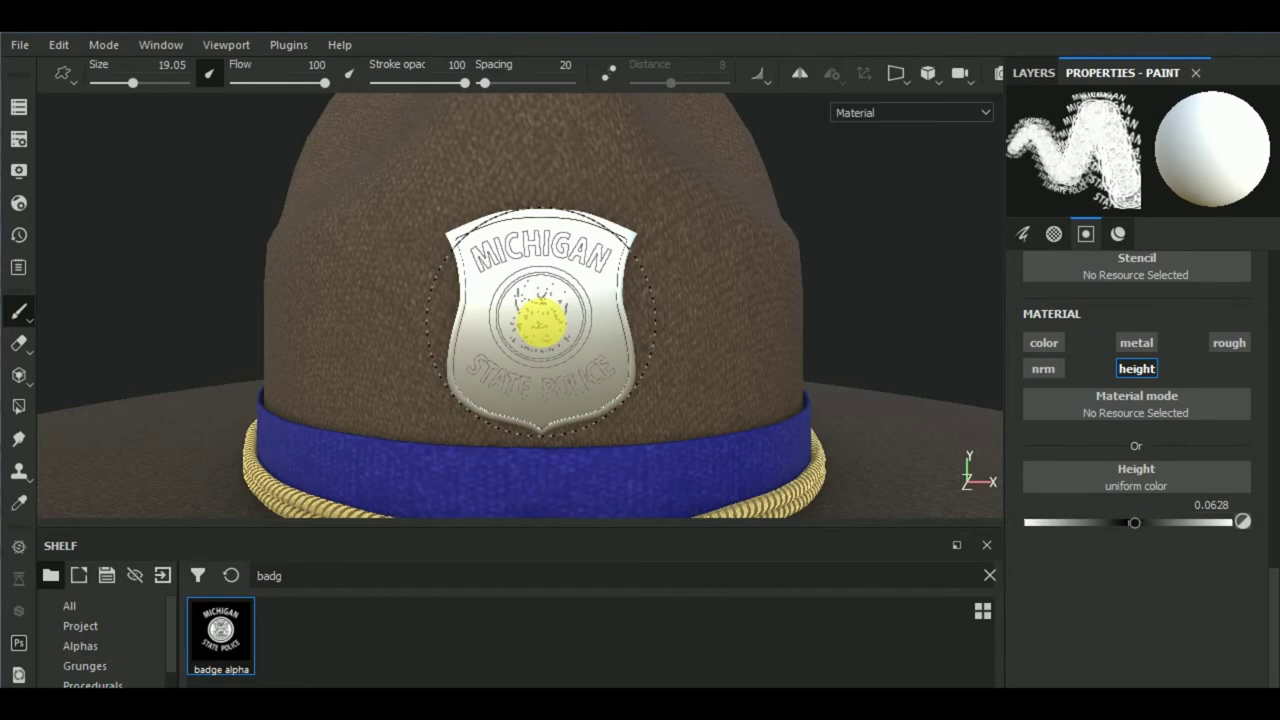
pyautogui.scroll(-1, 545, 325)
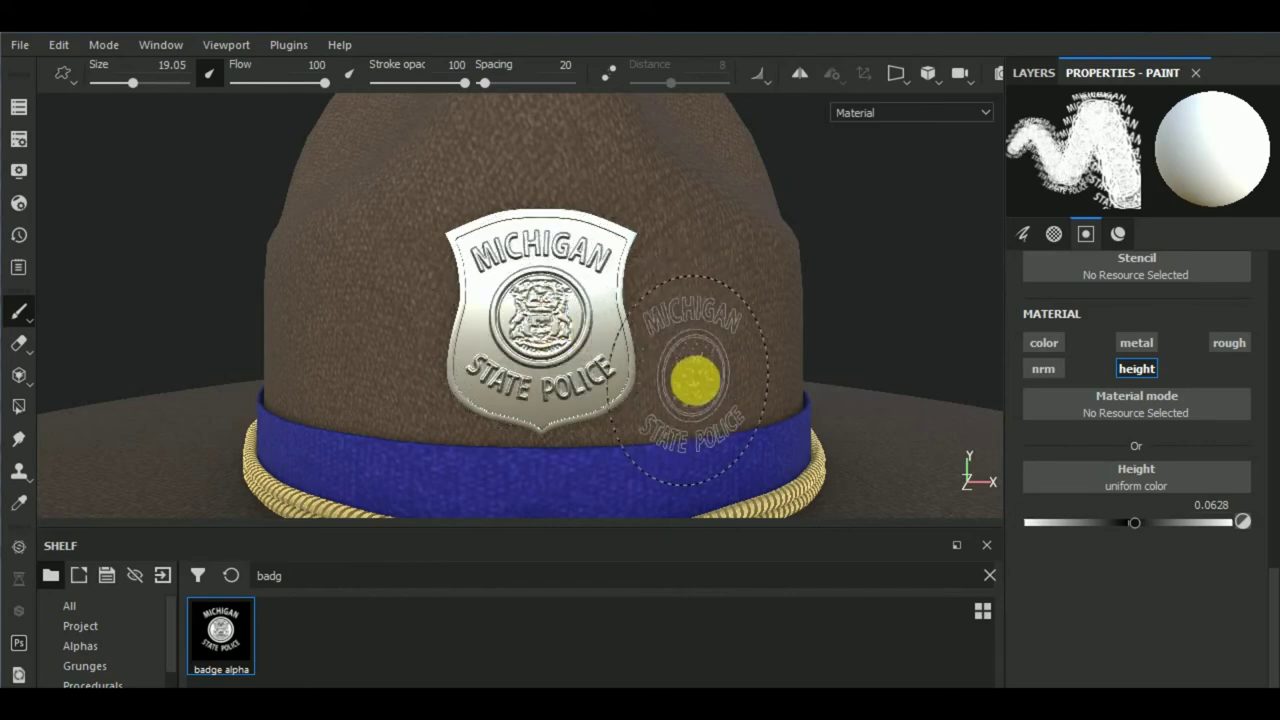
pyautogui.scroll(-3, 690, 377)
pyautogui.scroll(-2, 690, 377)
pyautogui.moveTo(760, 371)
pyautogui.keyDown('alt'); pyautogui.mouseDown()
pyautogui.moveTo(677, 303)
pyautogui.moveTo(677, 331)
pyautogui.moveTo(732, 380)
pyautogui.moveTo(737, 349)
pyautogui.moveTo(606, 371)
pyautogui.moveTo(518, 410)
pyautogui.mouseUp(); pyautogui.keyUp('alt')
# Recentre the hat, shrink the shelf to enlarge the 3D view, and show the layer stack.
pyautogui.scroll(3, 543, 286)
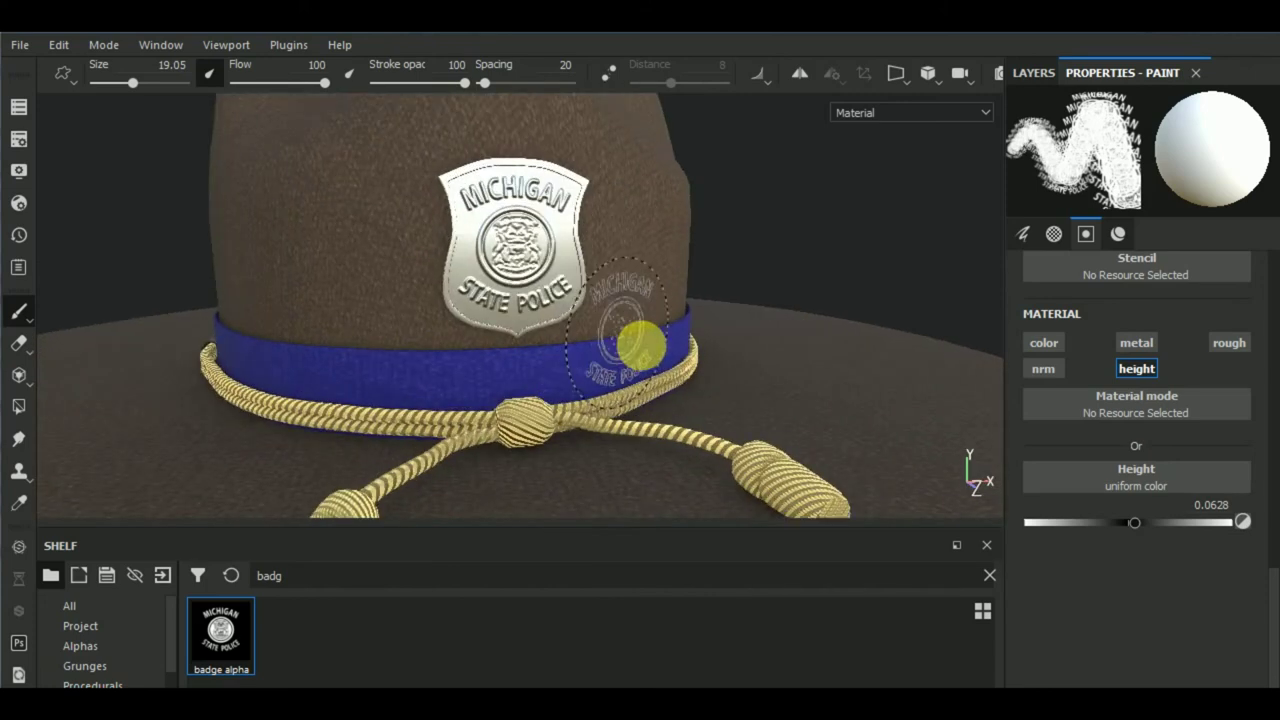
pyautogui.scroll(-2, 655, 360)
pyautogui.scroll(-3, 660, 364)
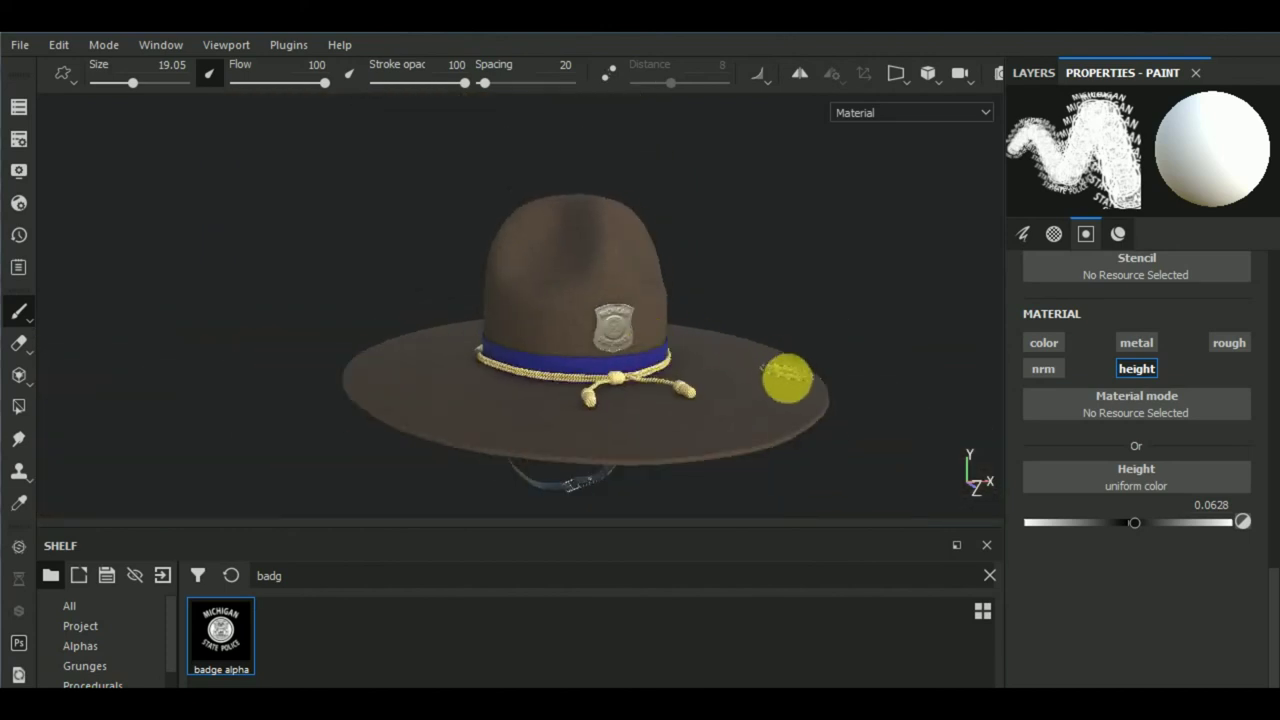
pyautogui.moveTo(780, 374); pyautogui.dragTo(687, 379, button='middle')
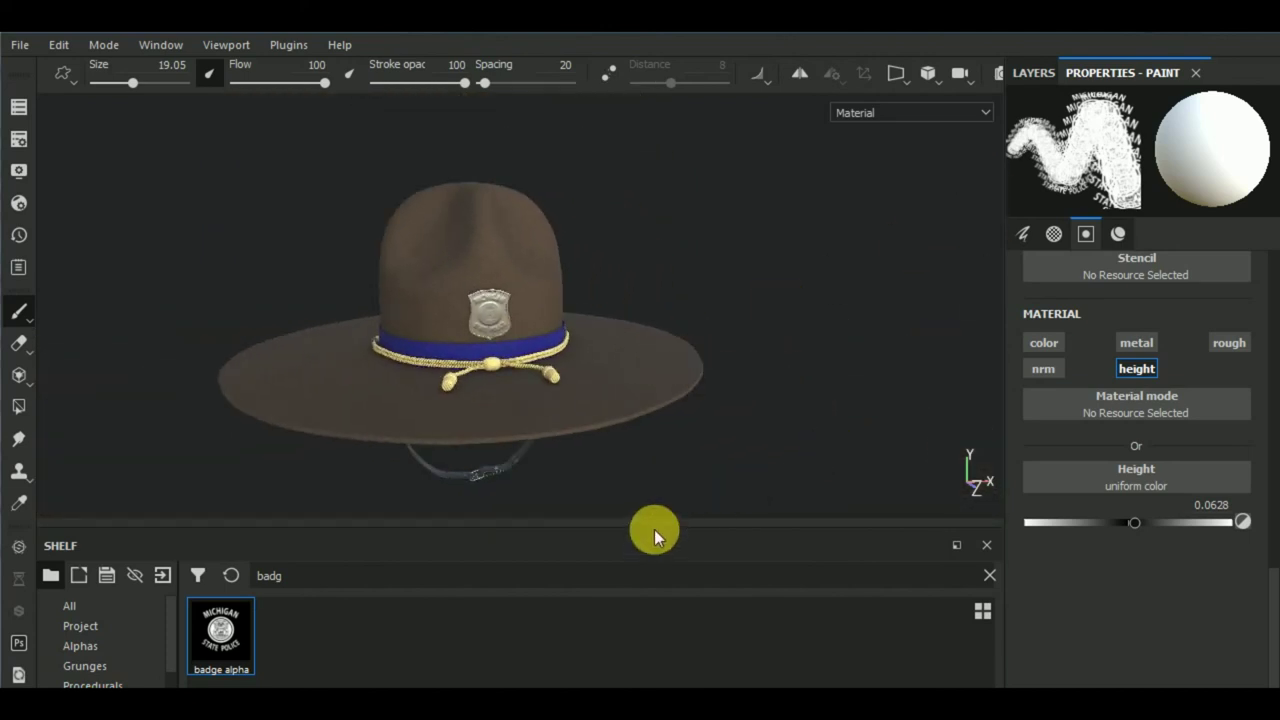
pyautogui.moveTo(655, 530); pyautogui.dragTo(651, 603)
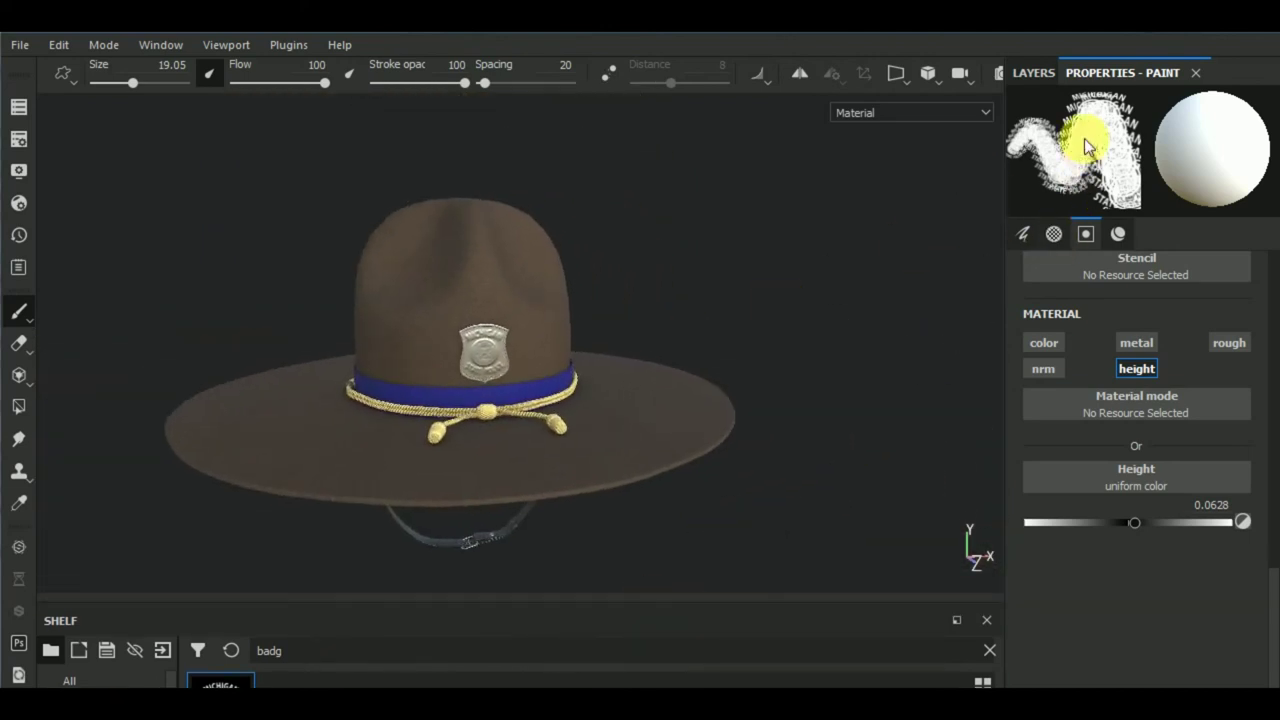
pyautogui.click(1033, 74)
# Rename the paint layer to badge and add a colour-only fill layer using the Ambient Occlusion map.
pyautogui.doubleClick(1088, 150)
pyautogui.write('badge')
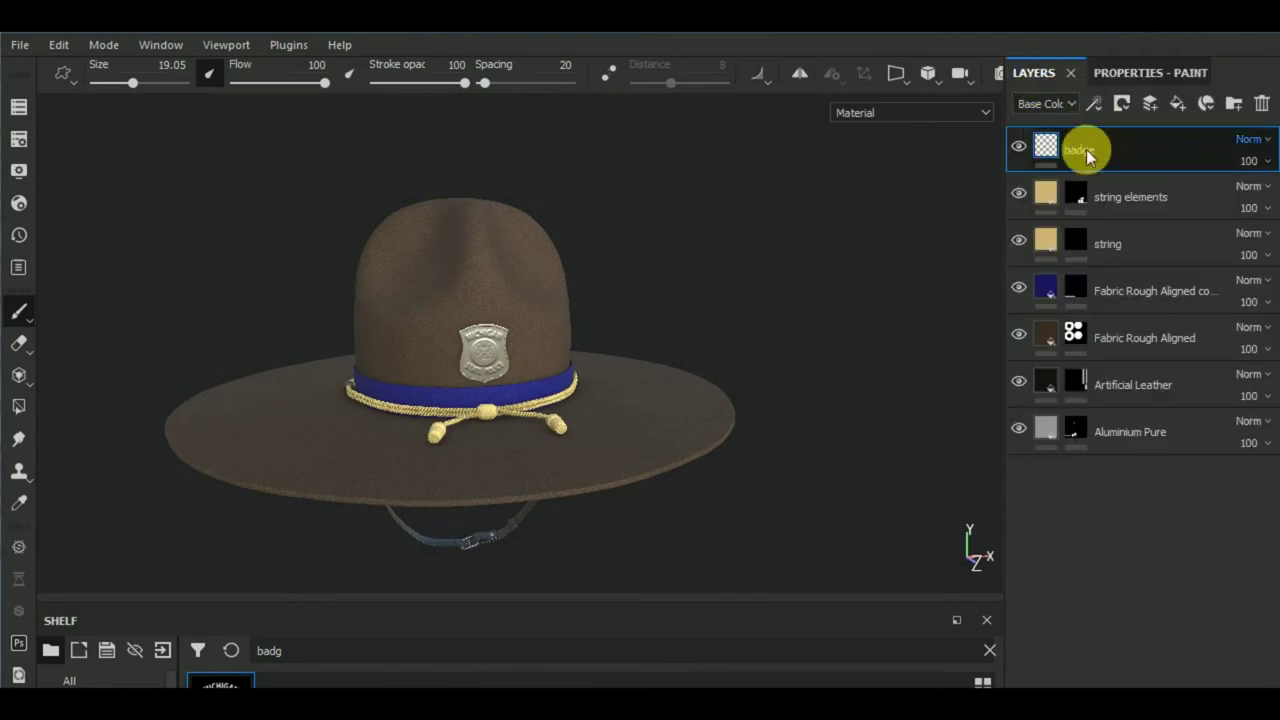
pyautogui.press('Return')
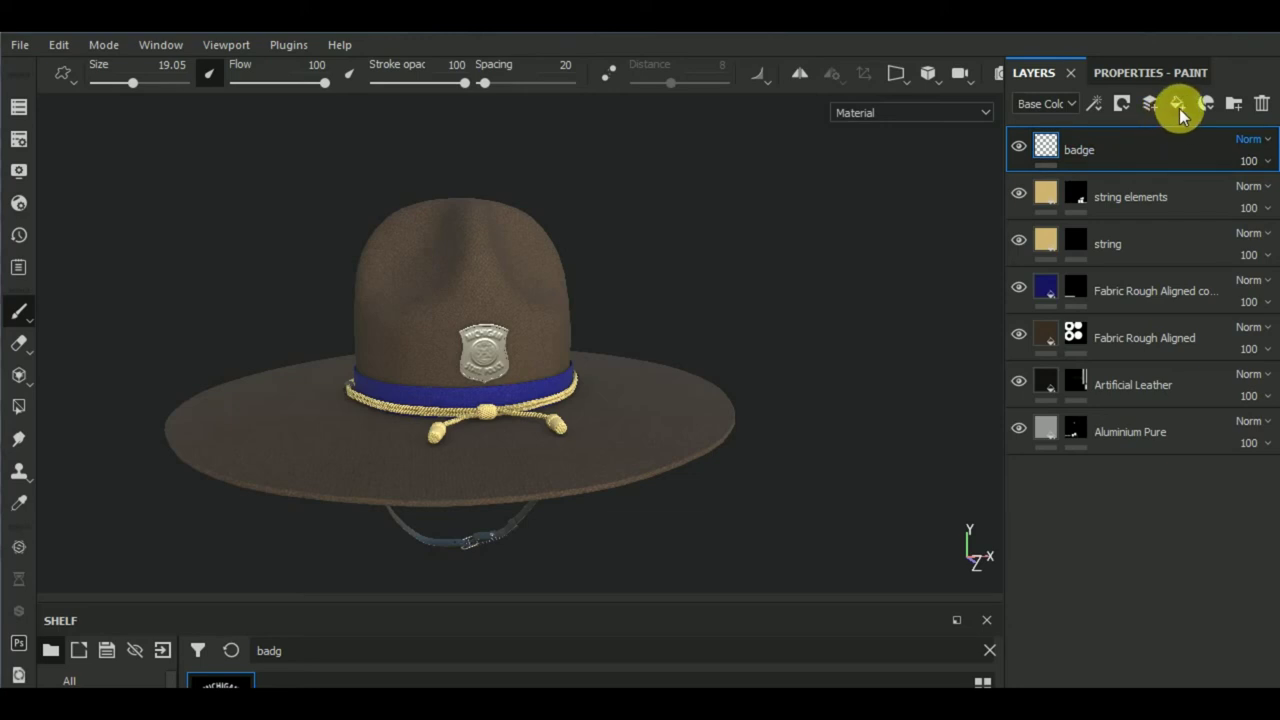
pyautogui.click(1177, 103)
pyautogui.click(1140, 72)
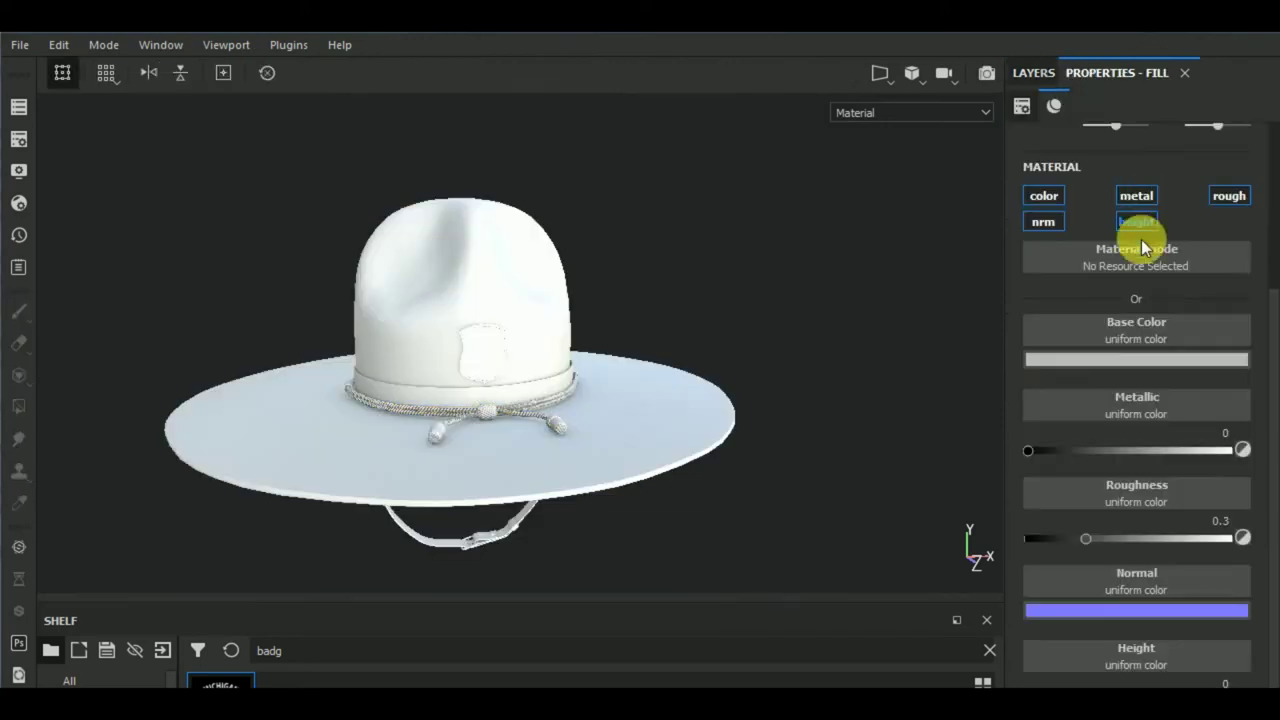
pyautogui.click(1140, 331)
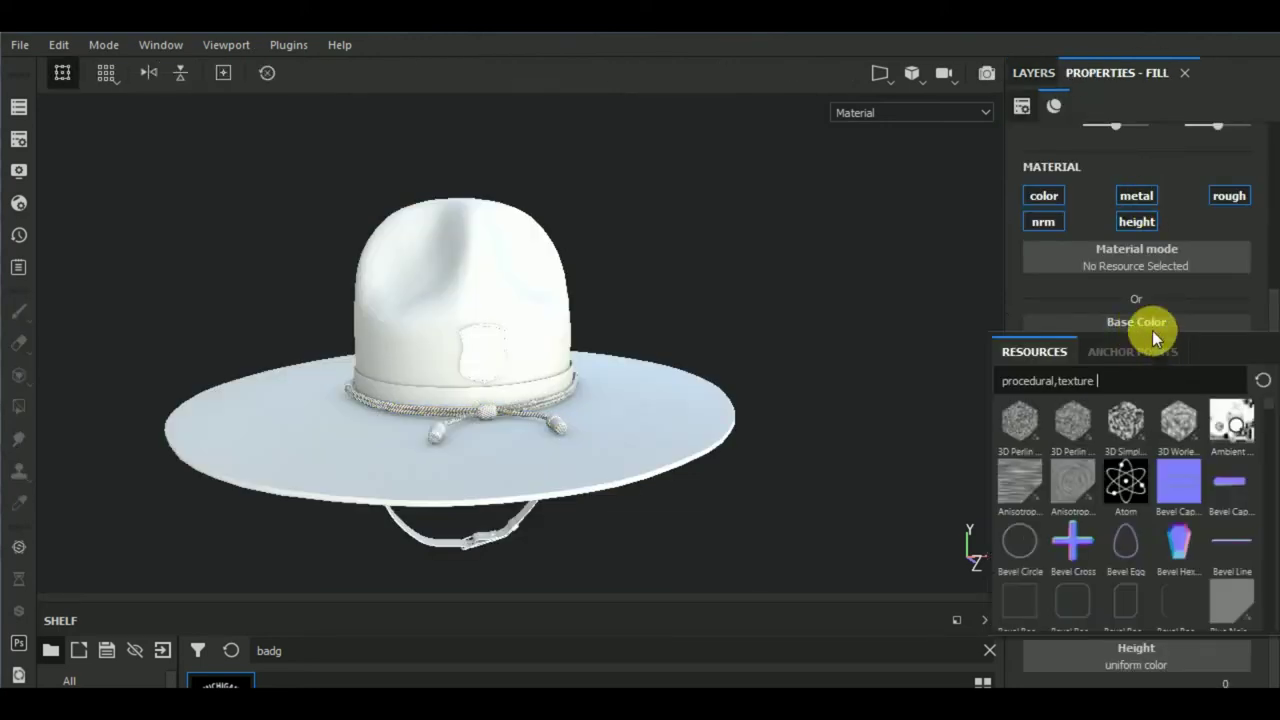
pyautogui.click(1052, 198)
pyautogui.click(1160, 333)
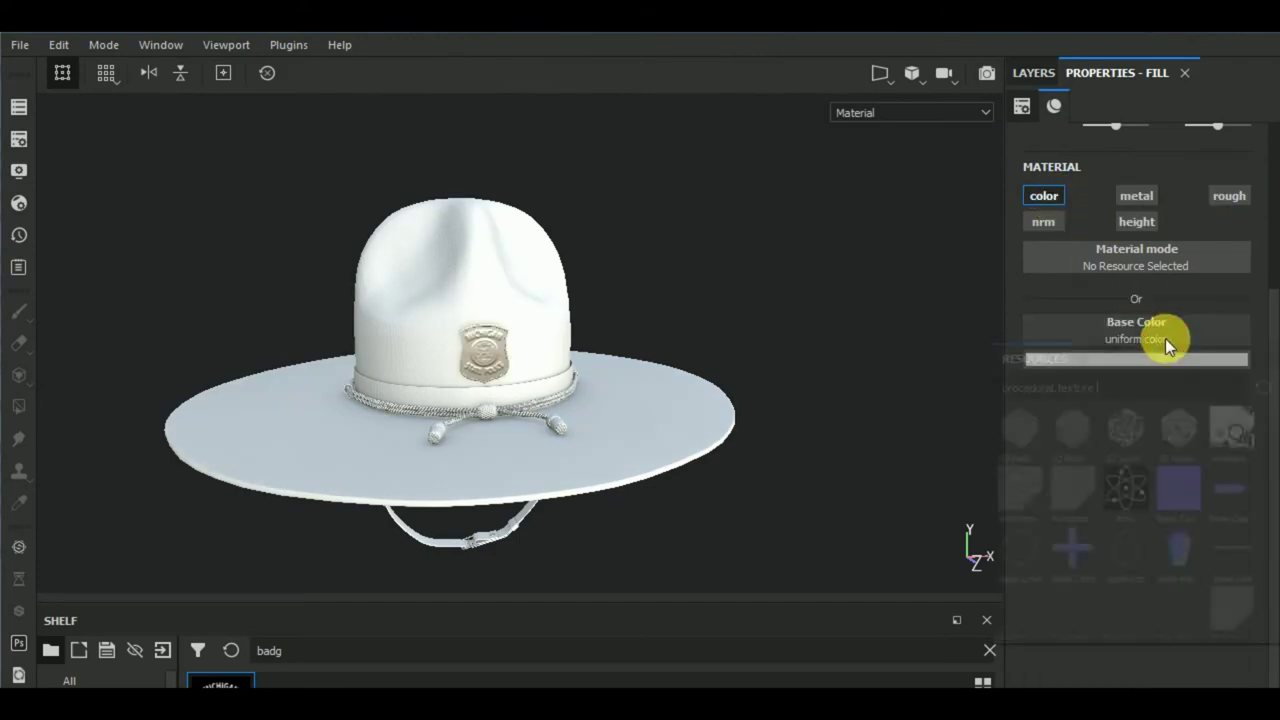
pyautogui.click(1228, 425)
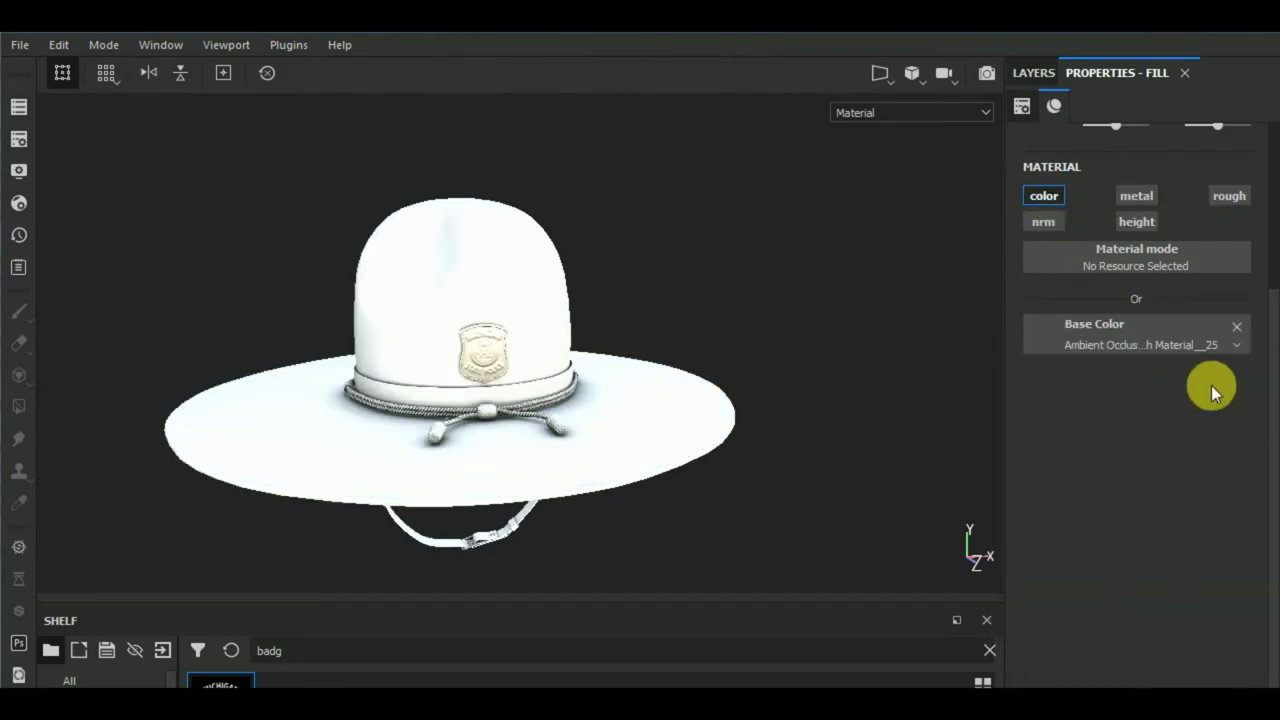
# Set the fill layer to Multiply at 83 opacity and rename it ao.
pyautogui.click(1040, 75)
pyautogui.click(1262, 142)
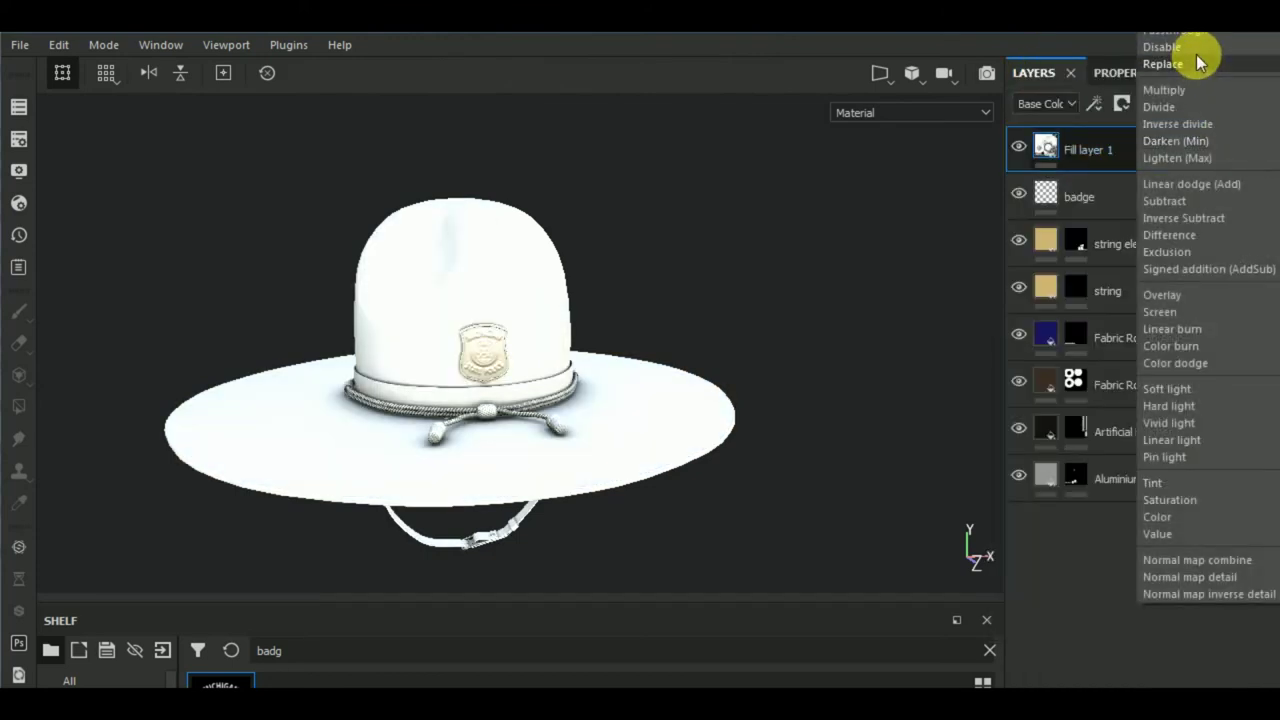
pyautogui.click(1196, 86)
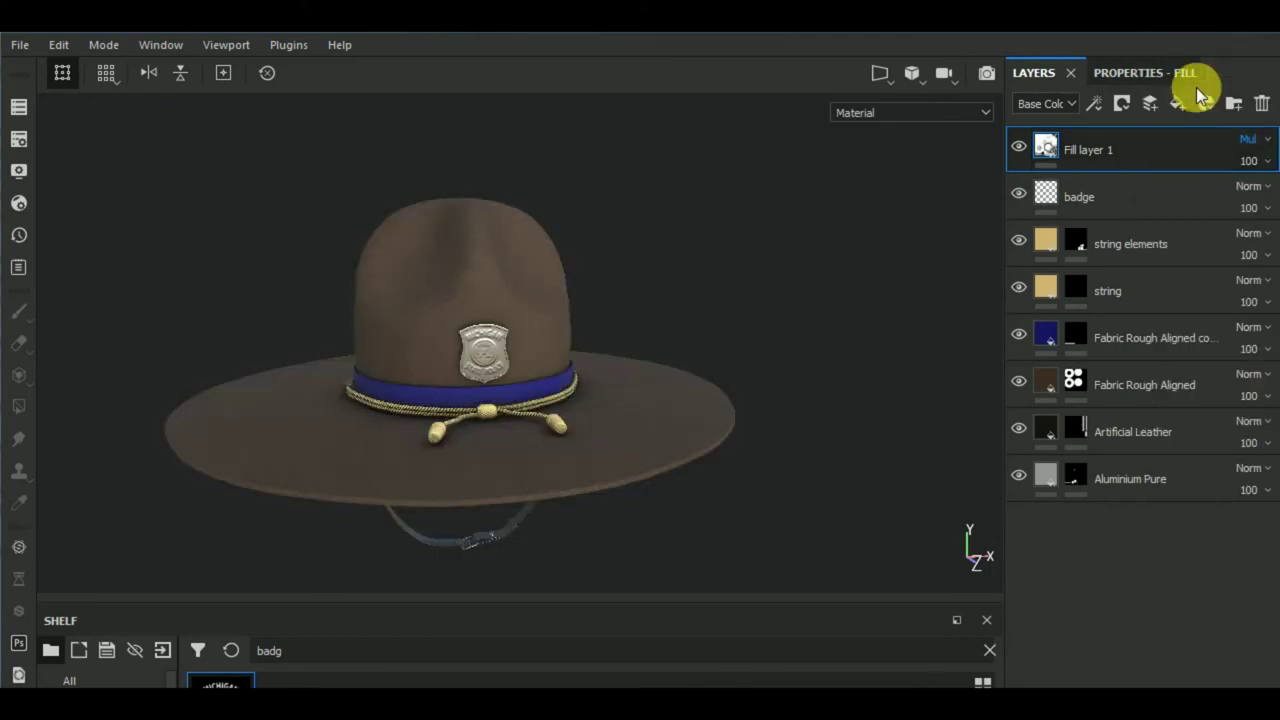
pyautogui.click(1020, 148)
pyautogui.click(1020, 148)
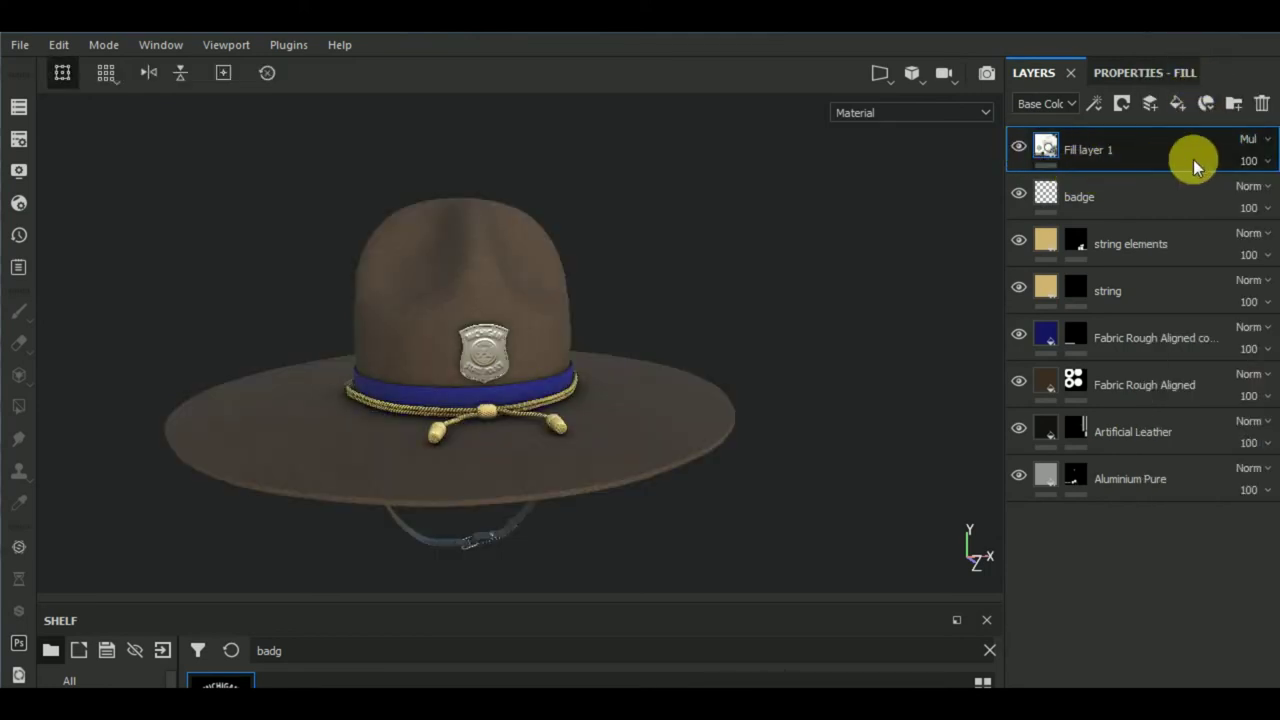
pyautogui.click(1262, 160)
pyautogui.click(1257, 194)
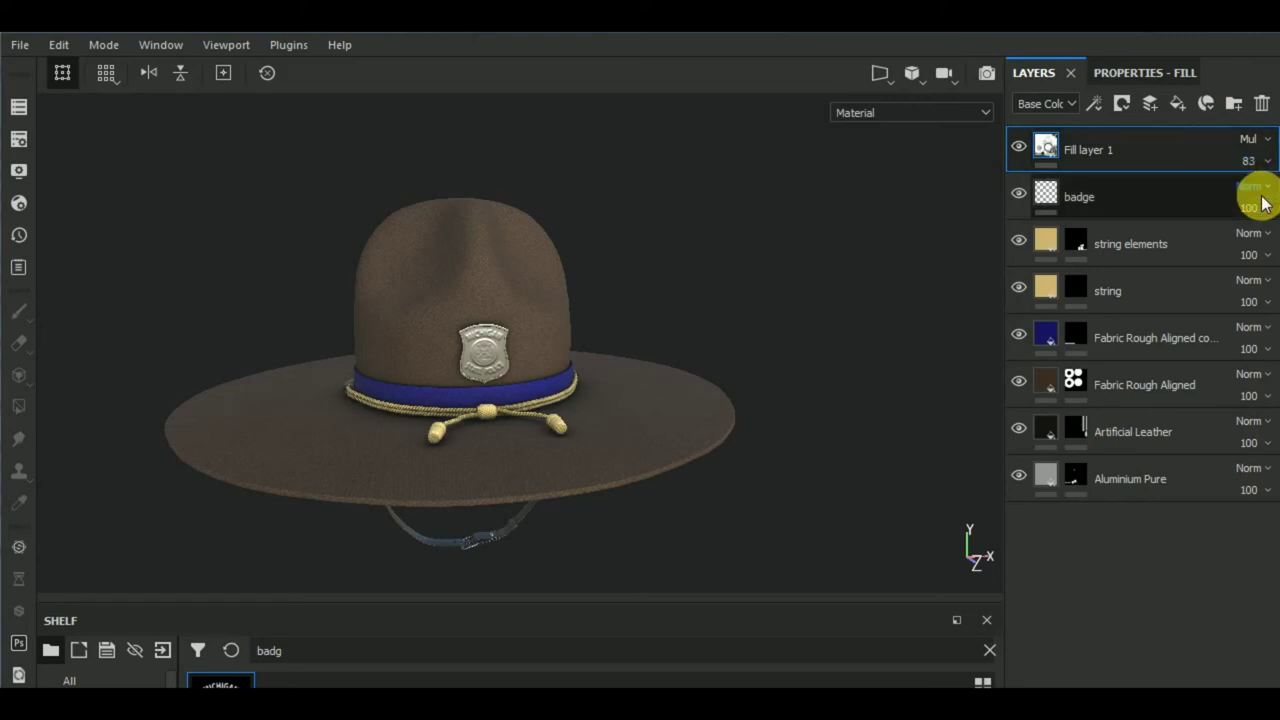
pyautogui.doubleClick(1100, 151)
pyautogui.write('a')
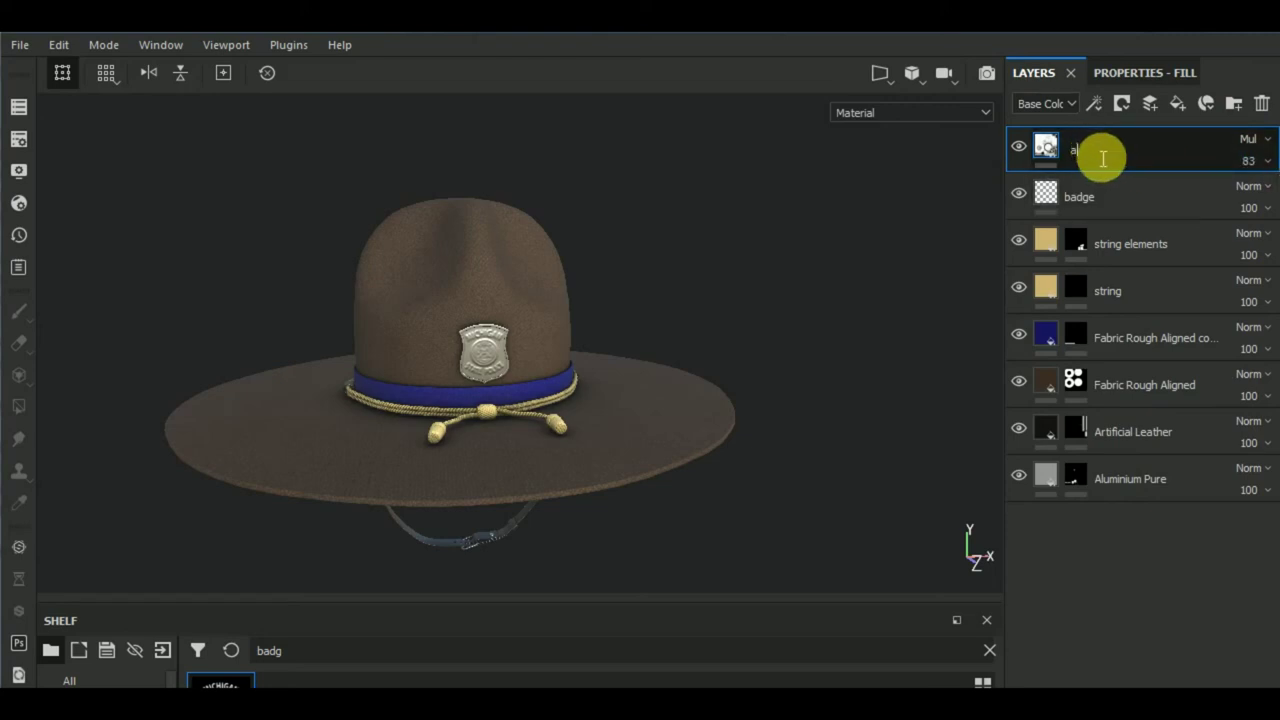
pyautogui.write('d')
pyautogui.press('Return')
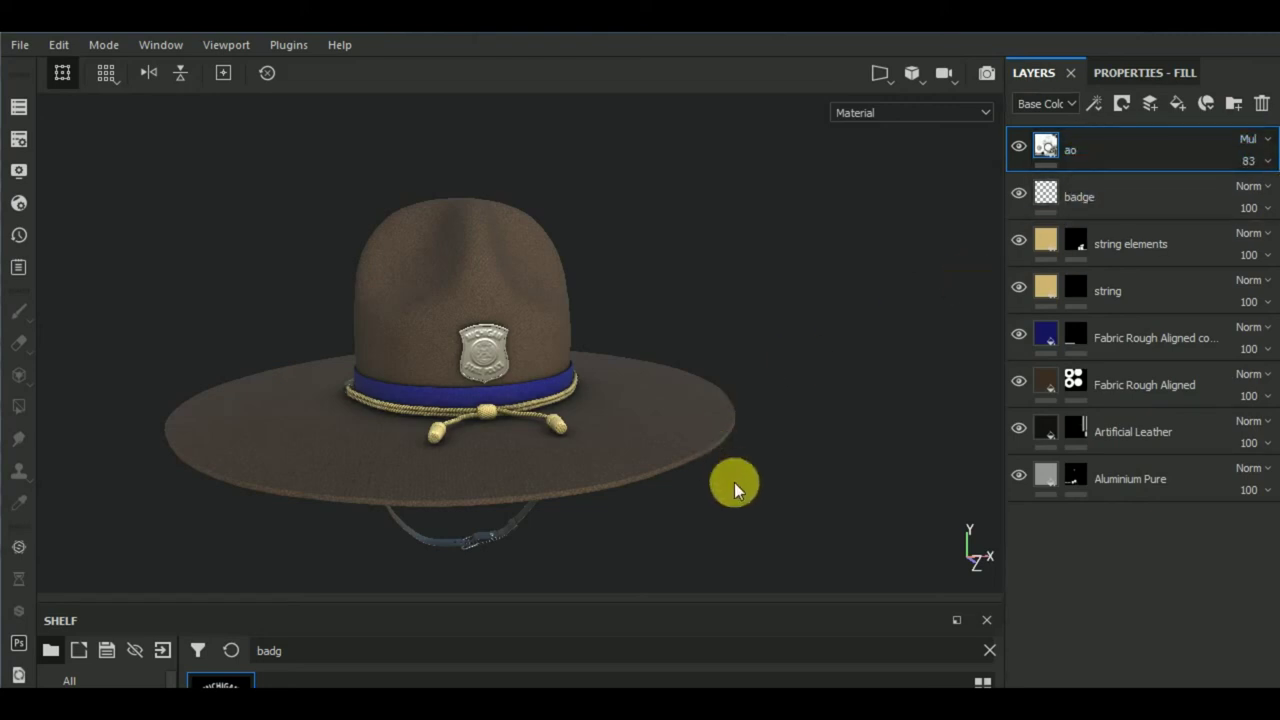
pyautogui.moveTo(734, 486)
pyautogui.keyDown('alt'); pyautogui.mouseDown()
pyautogui.moveTo(815, 487)
pyautogui.moveTo(799, 480)
pyautogui.moveTo(735, 528)
pyautogui.mouseUp(); pyautogui.keyUp('alt')
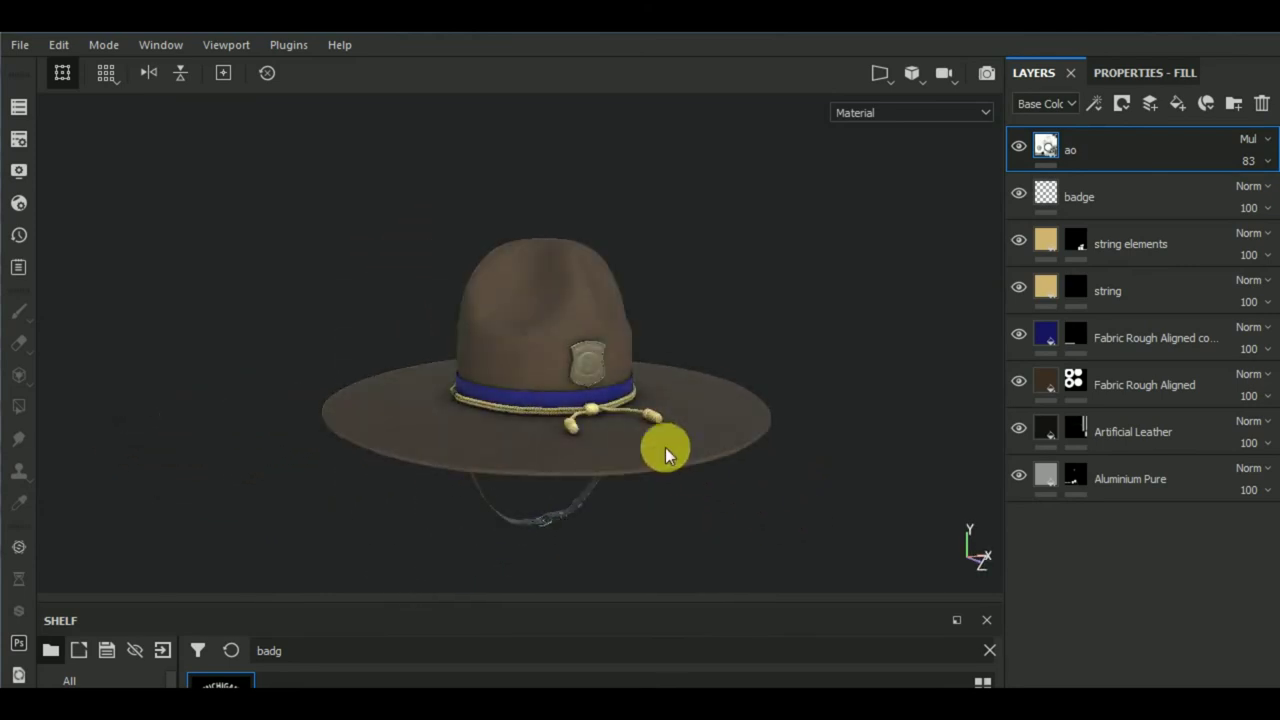
pyautogui.scroll(2, 610, 395)
pyautogui.scroll(5, 600, 386)
pyautogui.scroll(2, 600, 386)
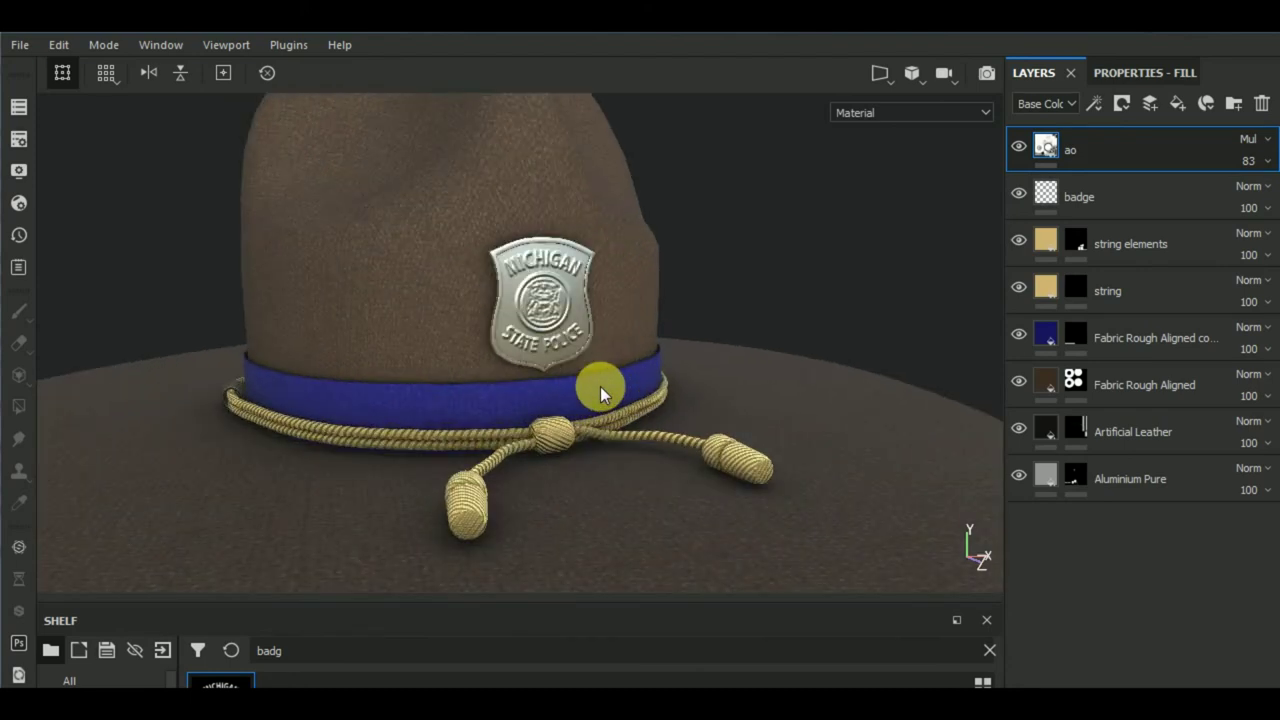
pyautogui.scroll(-4, 600, 386)
pyautogui.scroll(-2, 600, 386)
pyautogui.moveTo(737, 491)
pyautogui.keyDown('alt'); pyautogui.mouseDown()
pyautogui.moveTo(790, 425)
pyautogui.moveTo(780, 515)
pyautogui.moveTo(755, 493)
pyautogui.mouseUp(); pyautogui.keyUp('alt')
pyautogui.scroll(2, 755, 493)
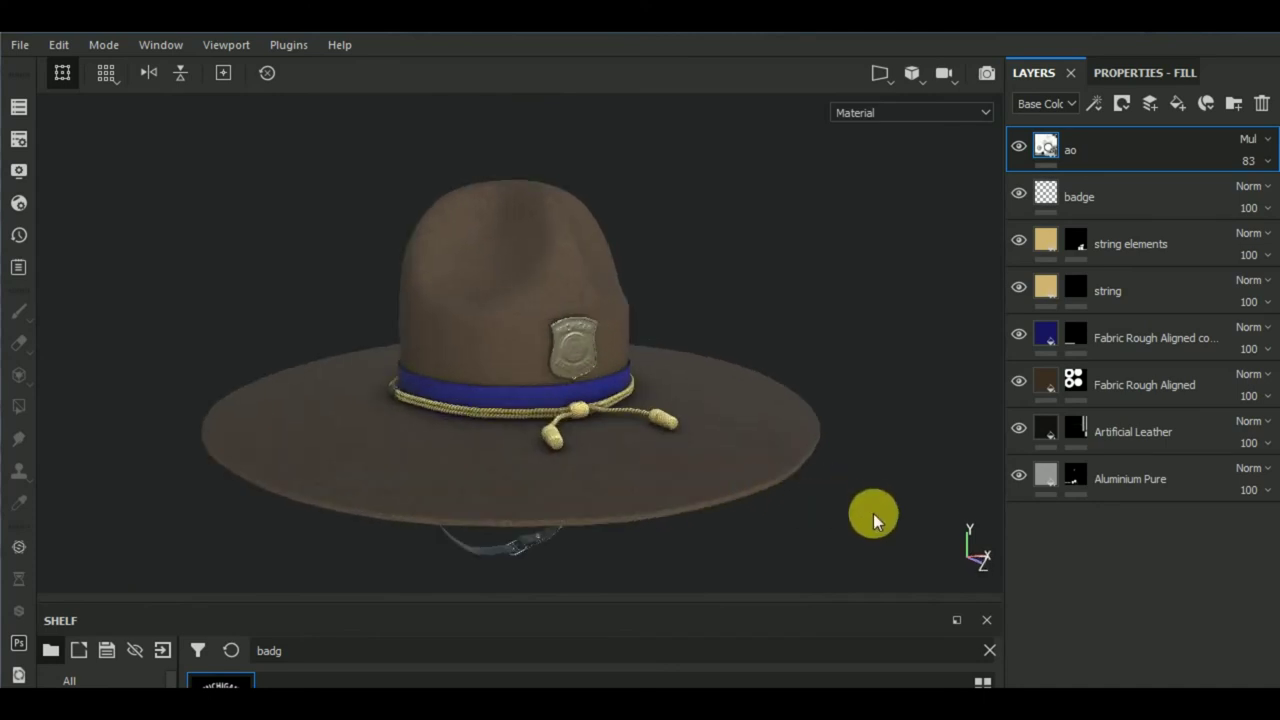
pyautogui.moveTo(830, 533)
pyautogui.keyDown('shift'); pyautogui.mouseDown(button='right')
pyautogui.moveTo(643, 560)
pyautogui.moveTo(661, 570)
pyautogui.mouseUp(button='right'); pyautogui.keyUp('shift')
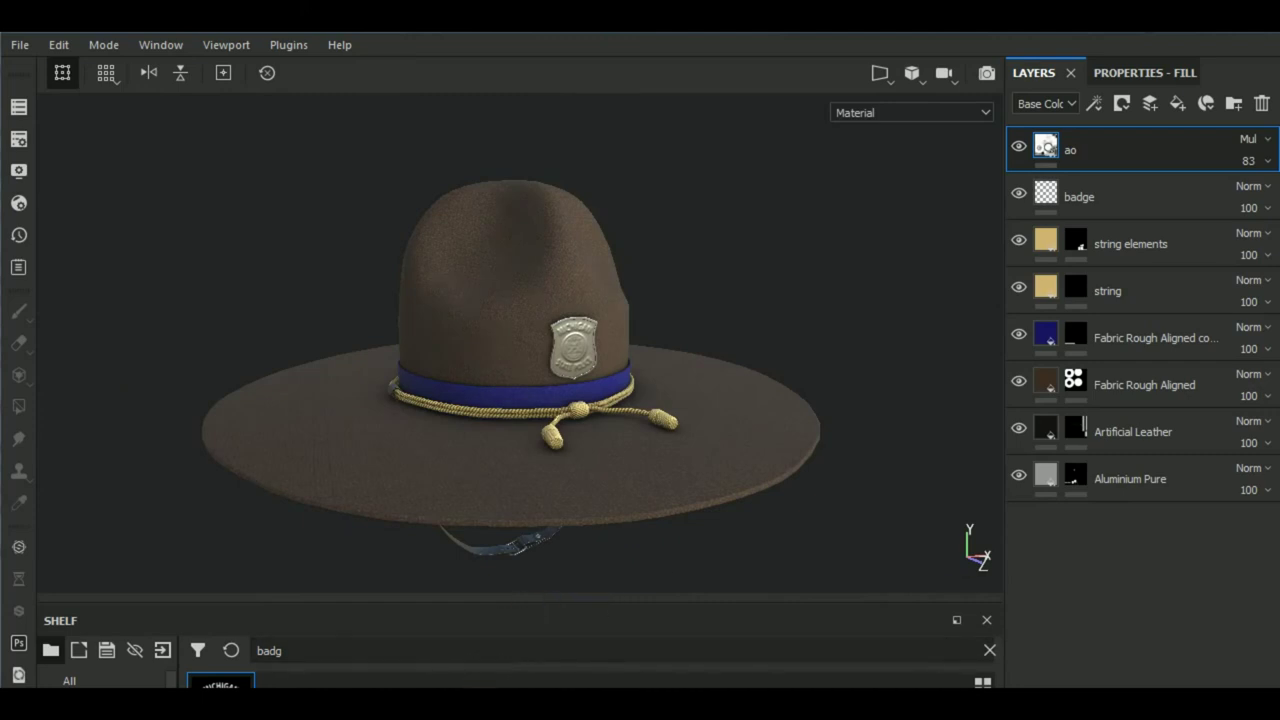
# Add a fill layer above badge with a black mask and a Dirt generator.
pyautogui.click(1142, 195)
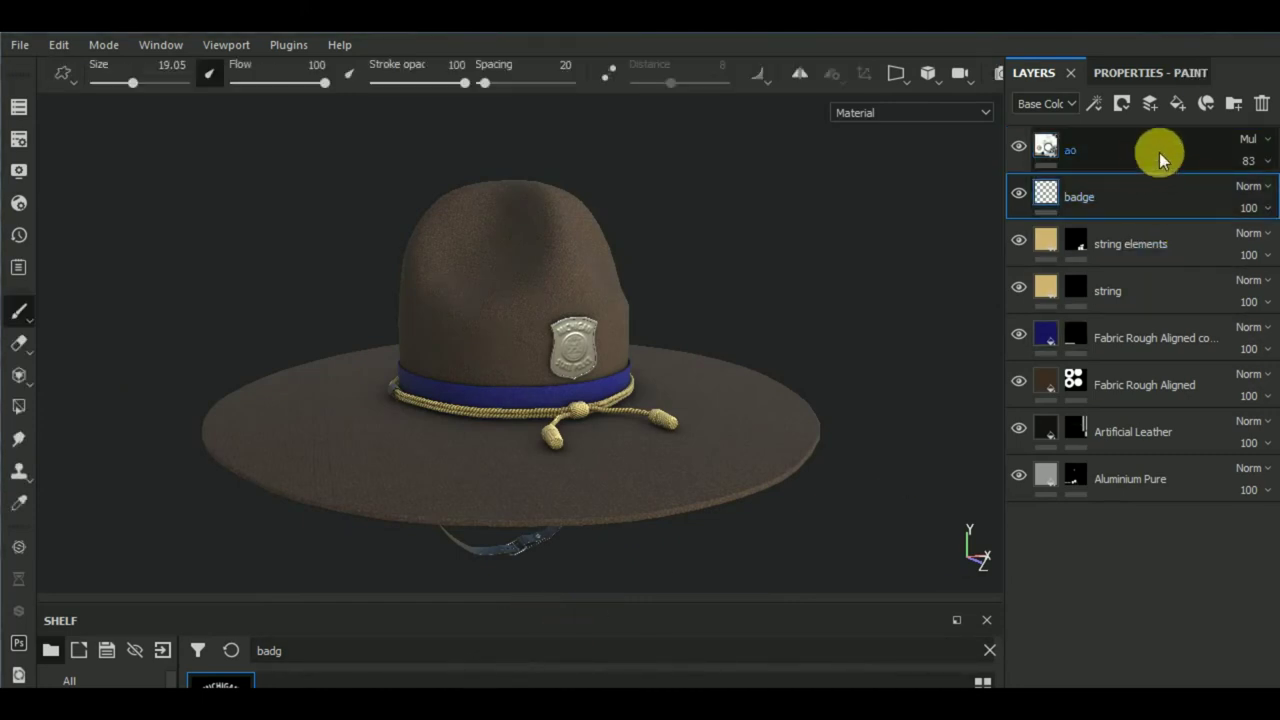
pyautogui.click(1177, 104)
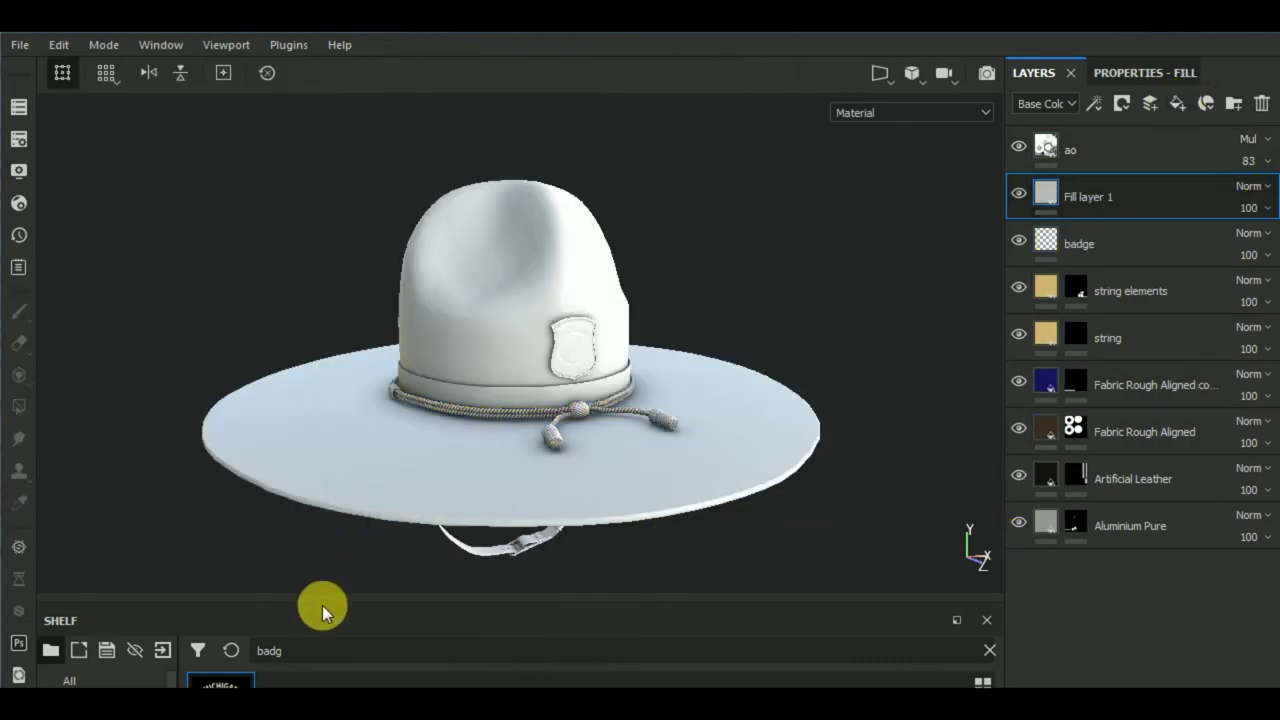
pyautogui.moveTo(322, 602); pyautogui.dragTo(322, 505)
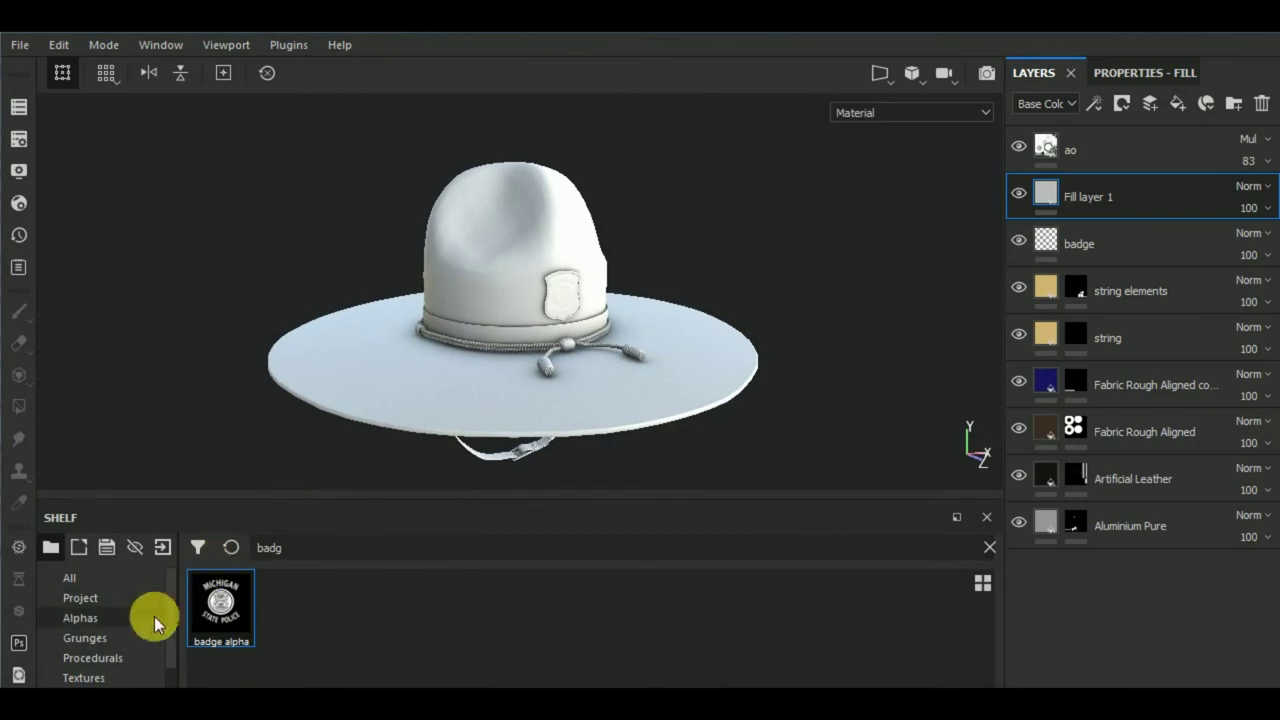
pyautogui.scroll(-3, 121, 678)
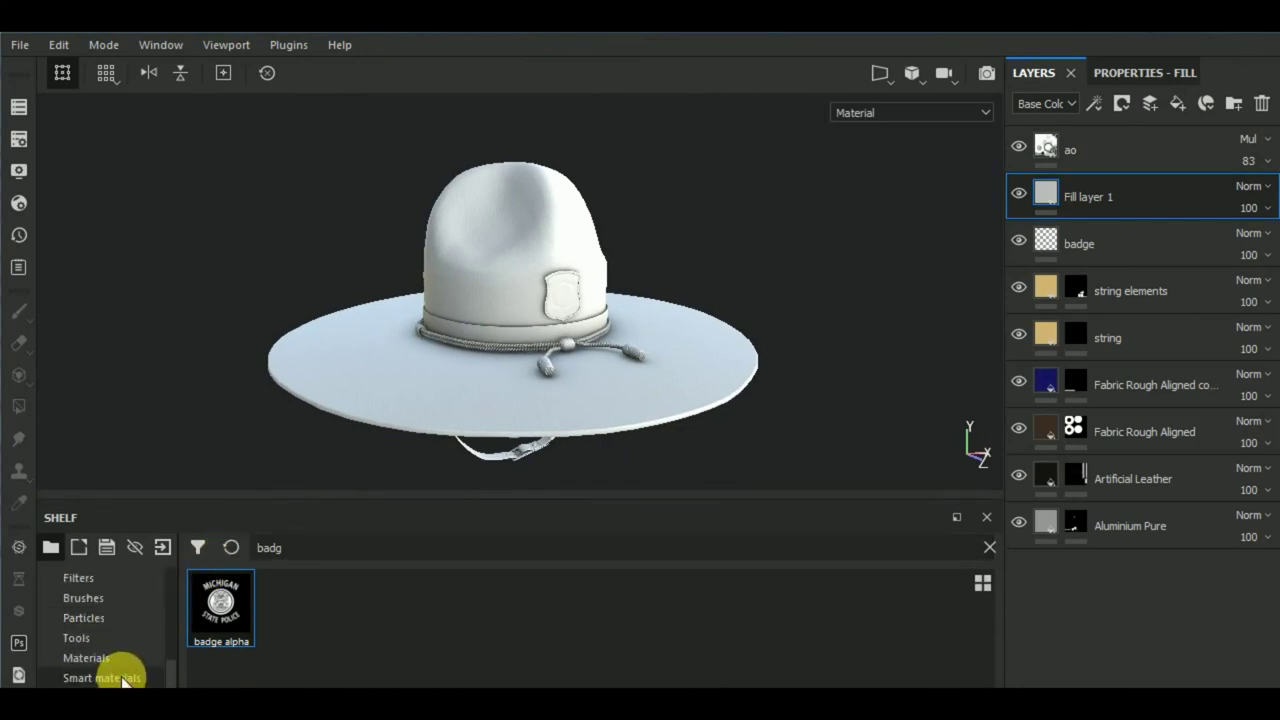
pyautogui.click(150, 678)
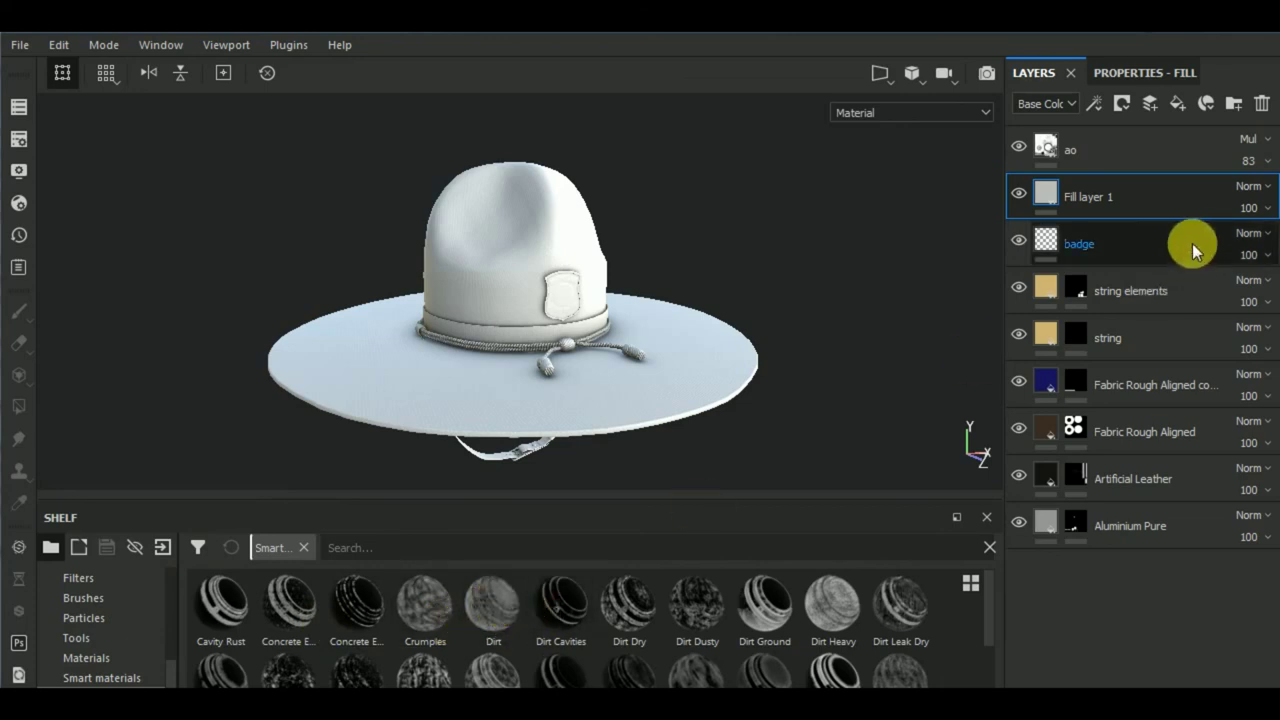
pyautogui.click(1120, 104)
pyautogui.click(1131, 149)
pyautogui.click(1097, 104)
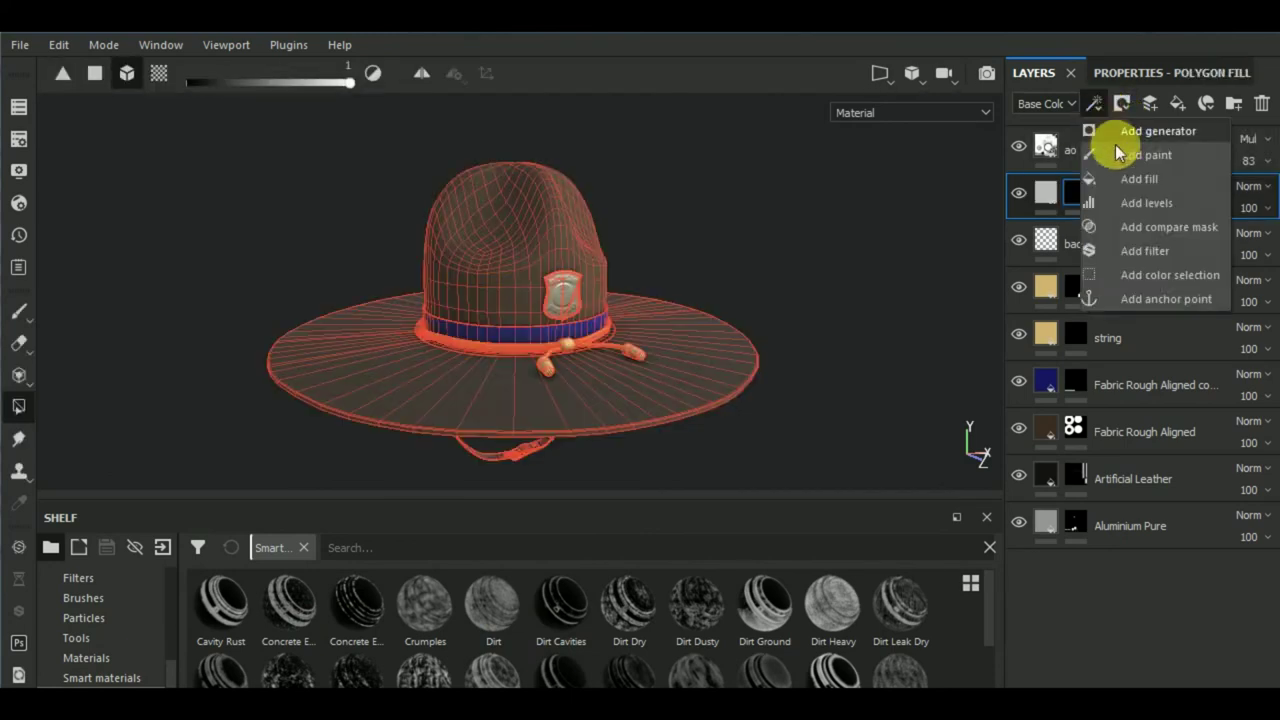
pyautogui.click(1120, 140)
pyautogui.click(1138, 78)
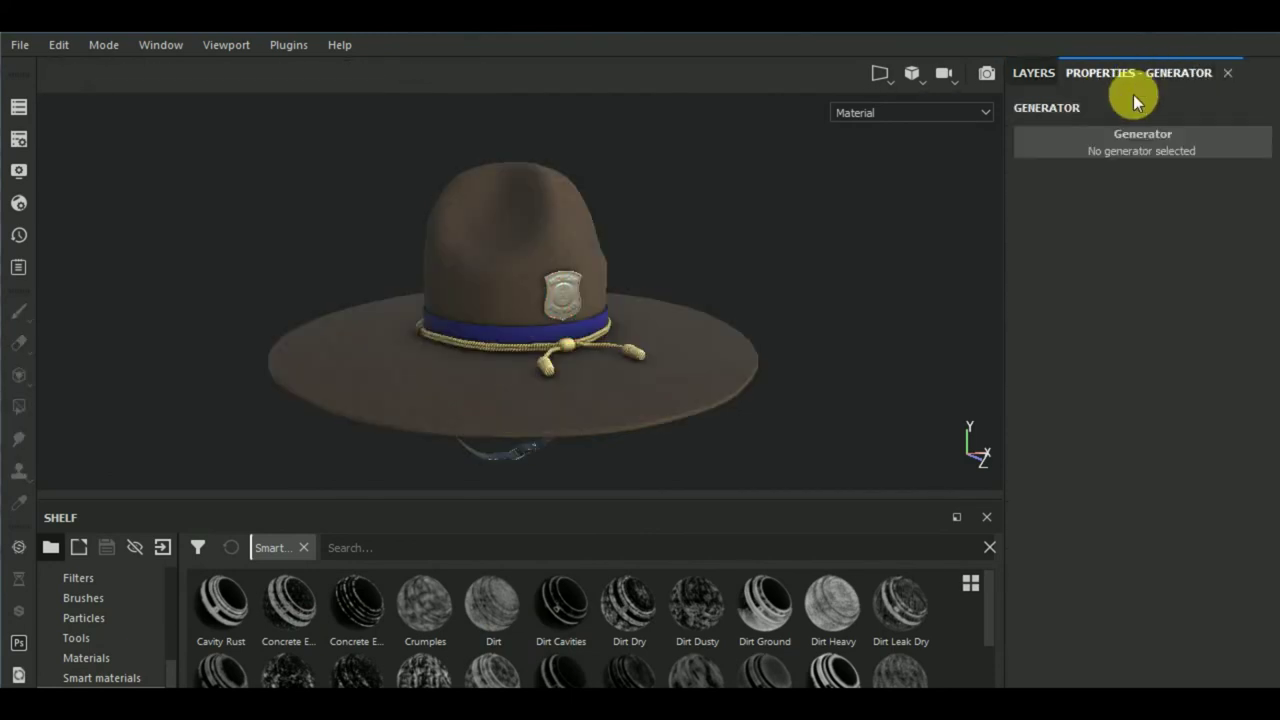
pyautogui.click(1122, 139)
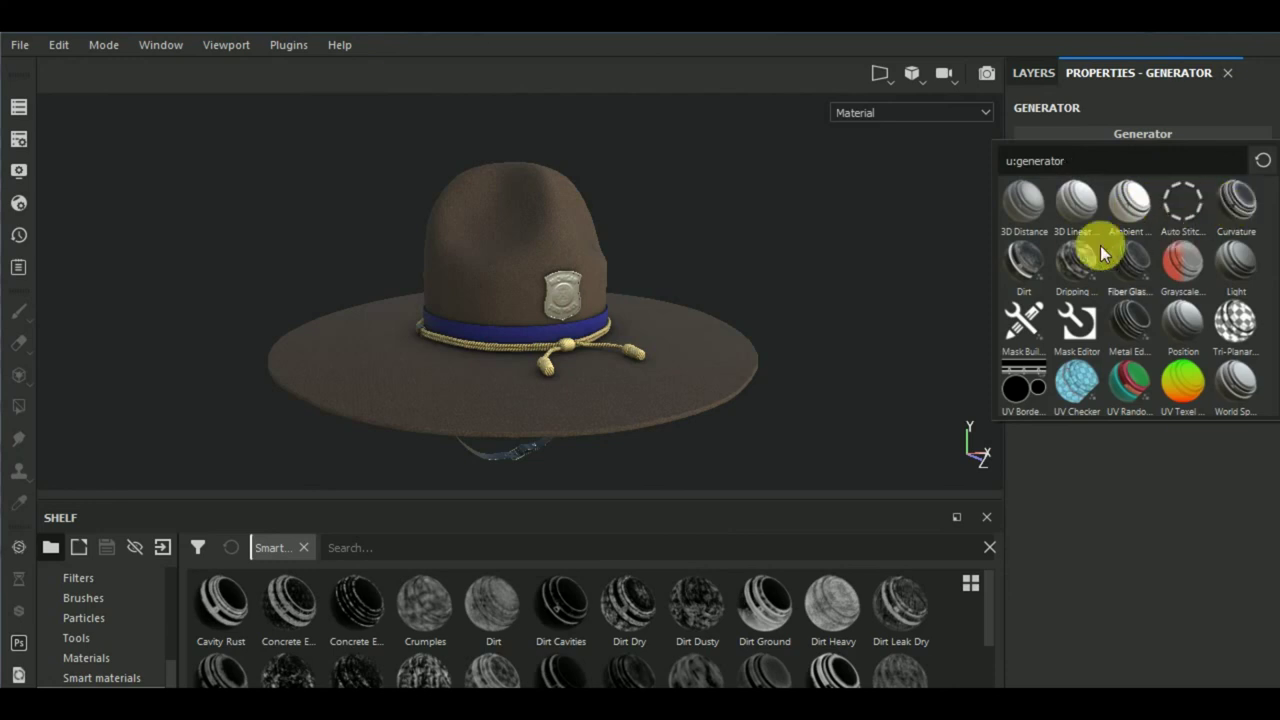
pyautogui.click(1027, 261)
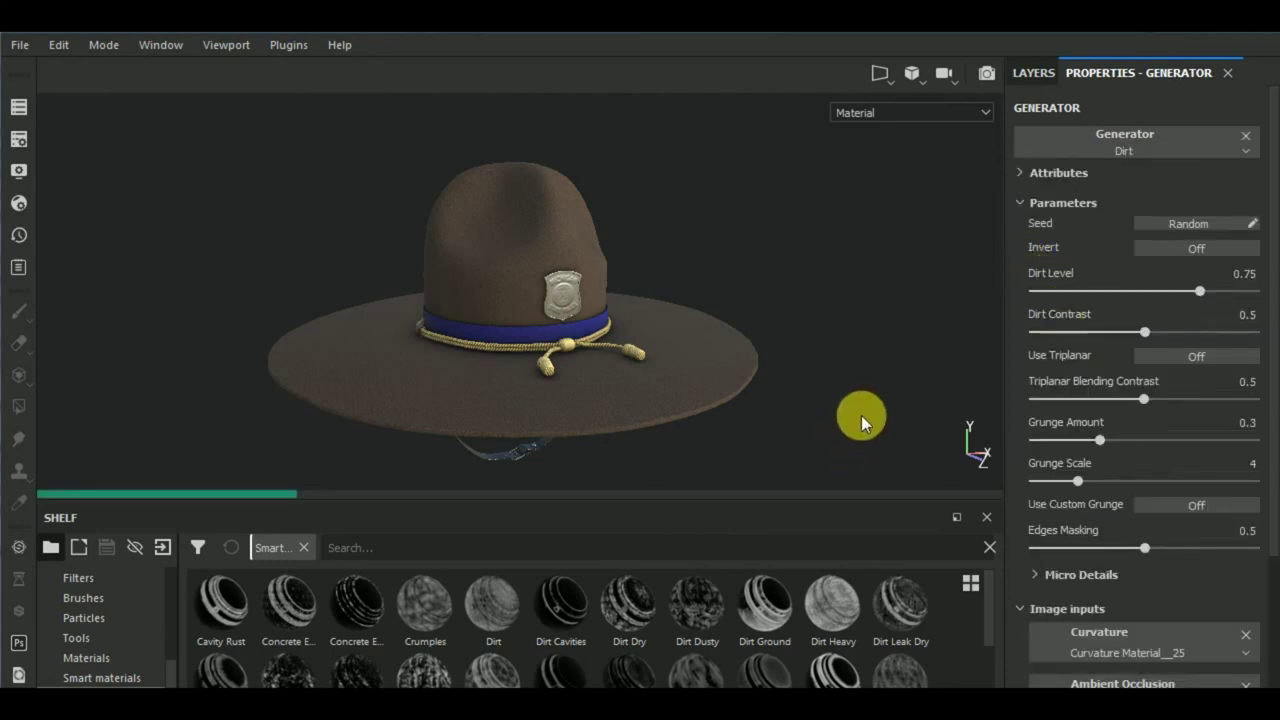
# Set the Dirt generator to Level 0.5, Contrast 0.06, Grunge Amount 0.1 and Grunge Scale 2.
pyautogui.click(1061, 331)
pyautogui.click(1119, 292)
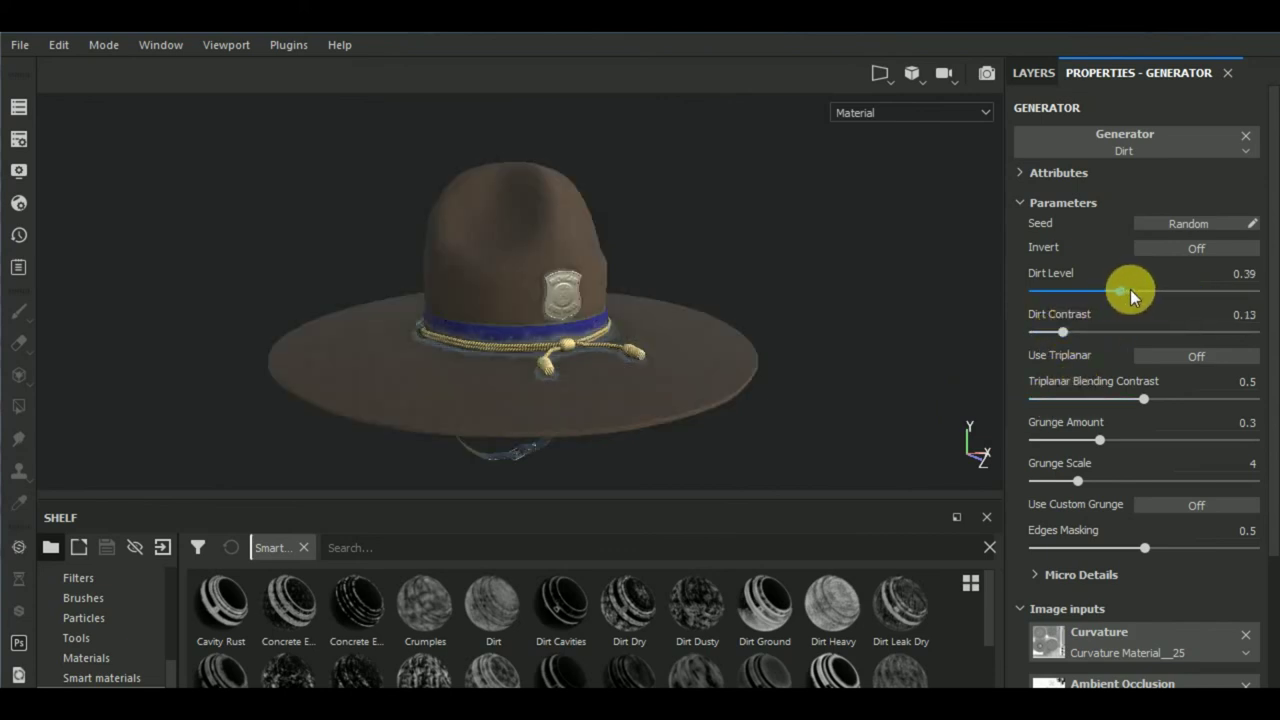
pyautogui.moveTo(1130, 289); pyautogui.dragTo(1132, 290)
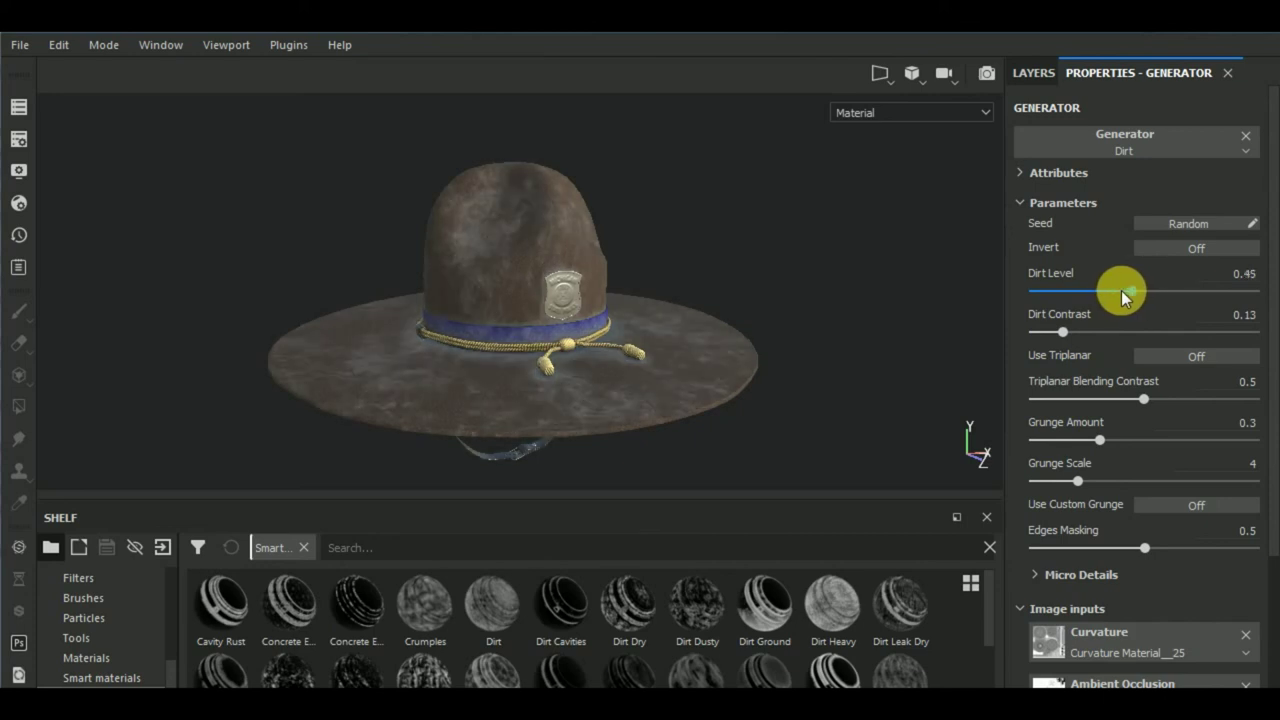
pyautogui.click(1121, 290)
pyautogui.click(1047, 331)
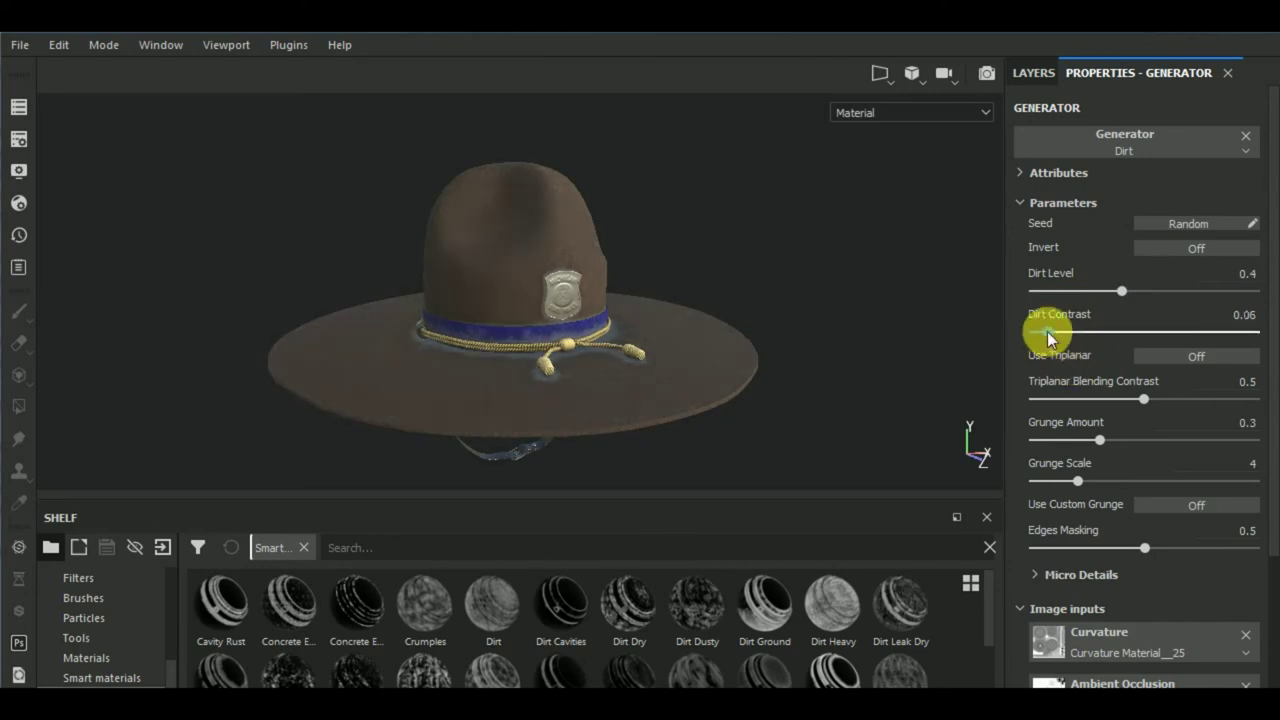
pyautogui.click(1048, 481)
pyautogui.click(1056, 441)
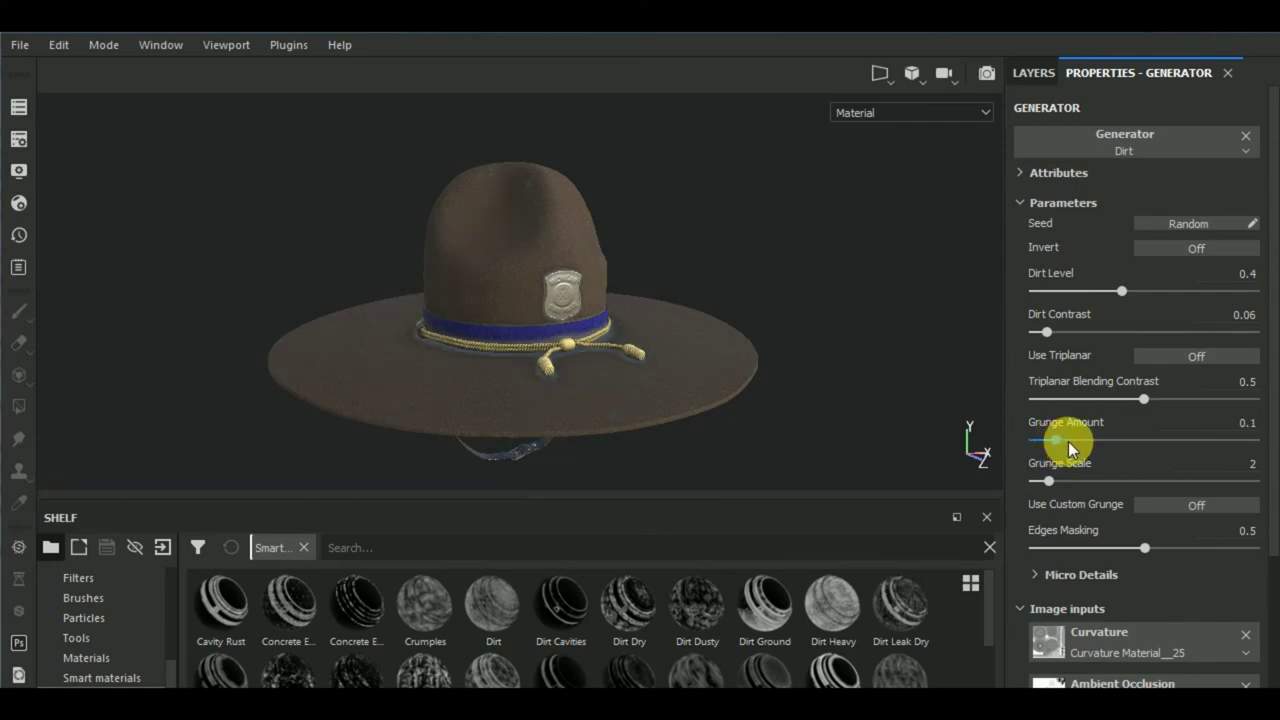
pyautogui.keyDown('alt'); pyautogui.moveTo(857, 380); pyautogui.dragTo(863, 414); pyautogui.keyUp('alt')
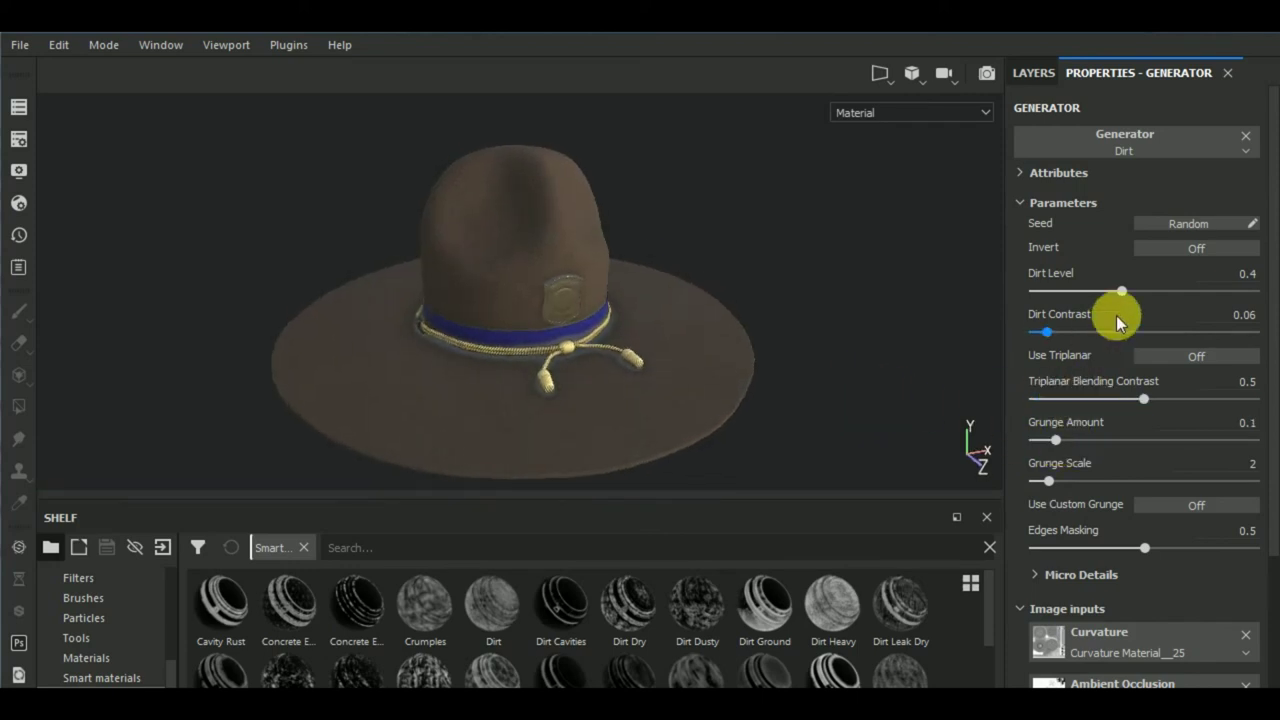
pyautogui.click(1144, 292)
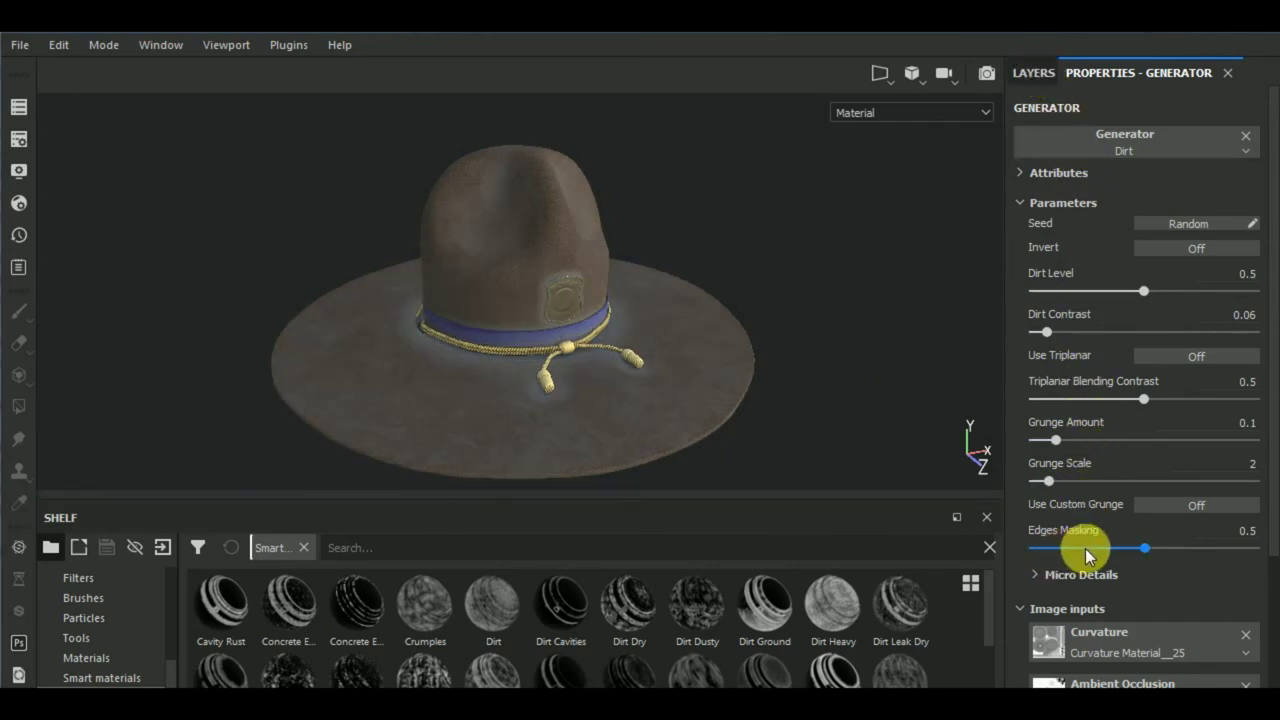
pyautogui.click(1029, 70)
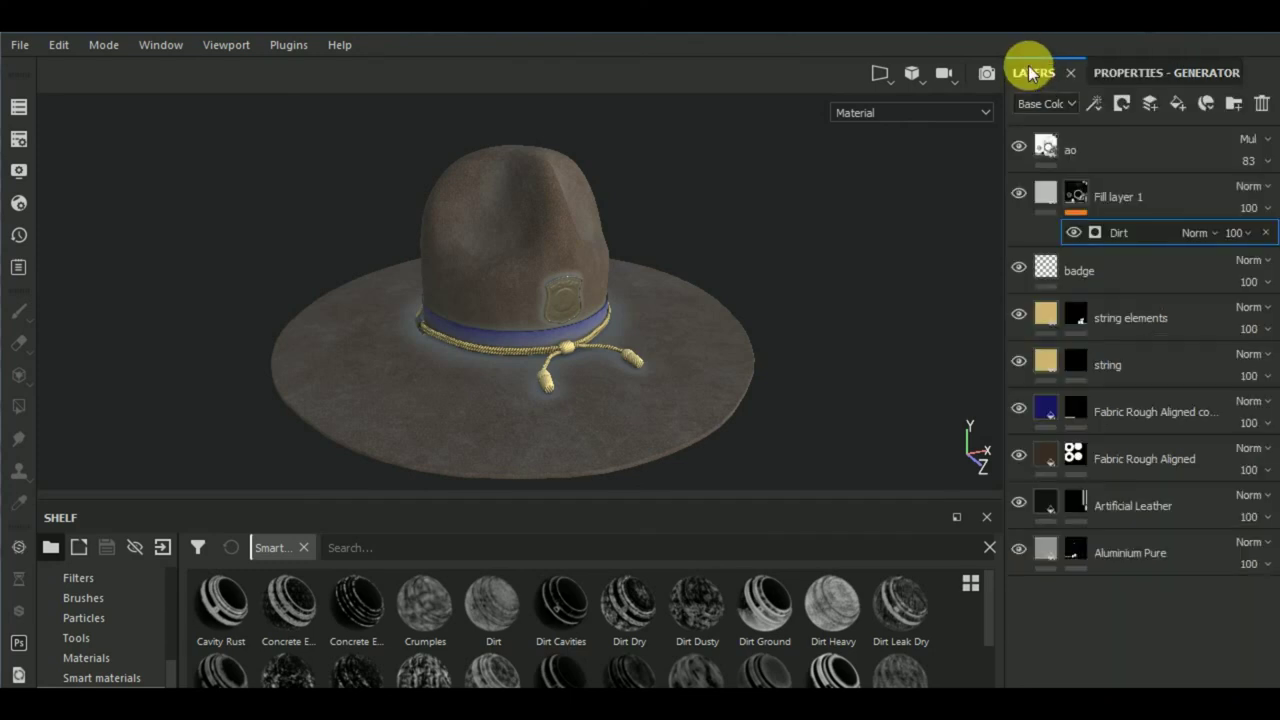
# Give Fill layer 1 a very dark brown base colour (RGB about 0.047, 0.030, 0.020).
pyautogui.click(1047, 196)
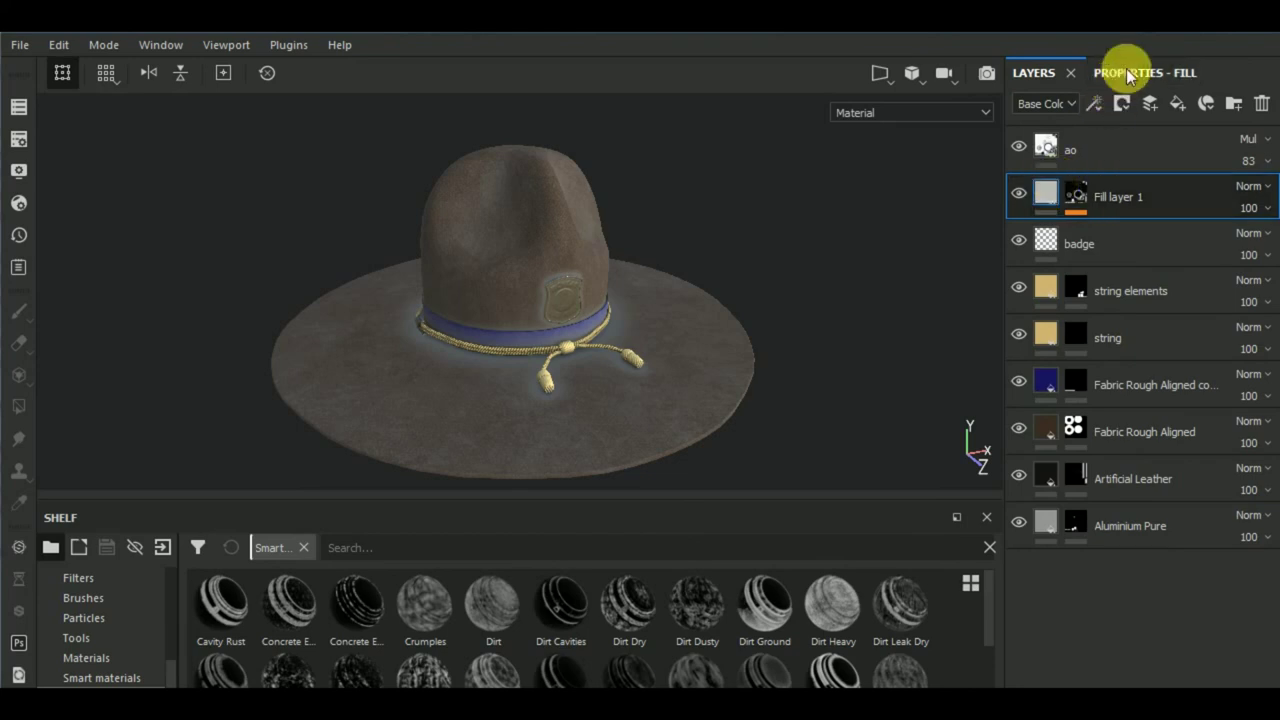
pyautogui.click(1126, 70)
pyautogui.click(1115, 362)
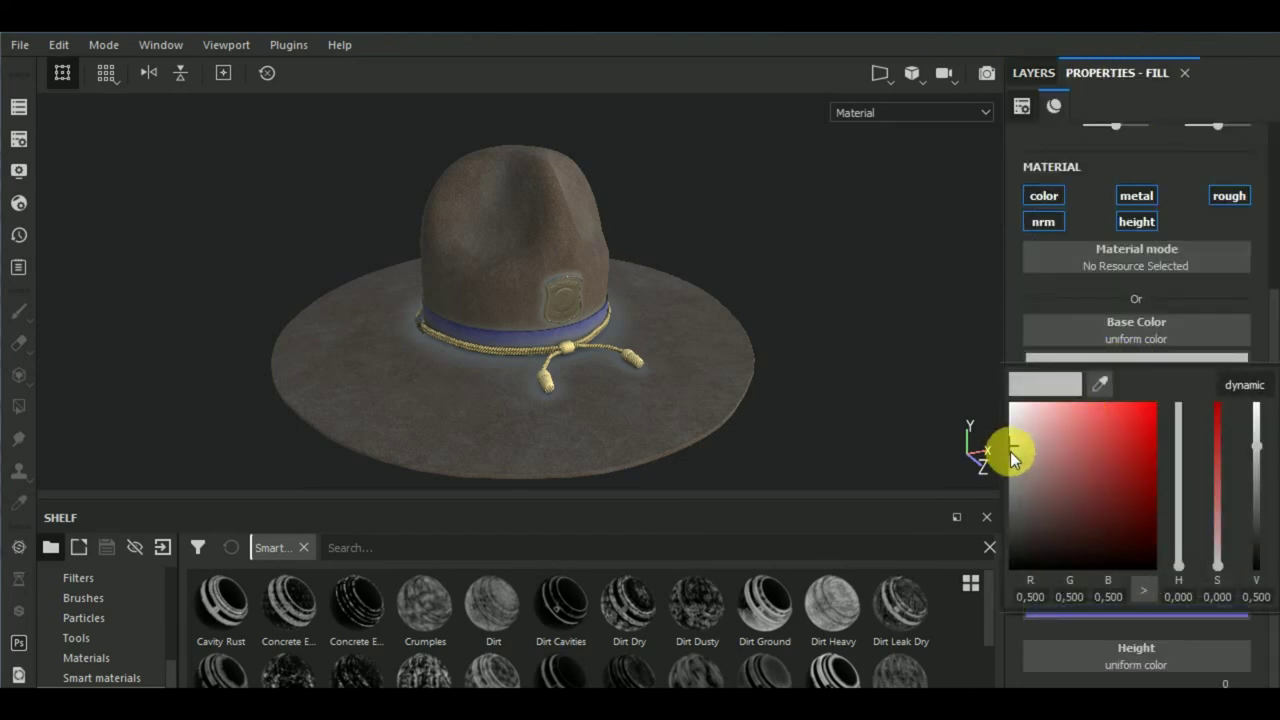
pyautogui.click(1180, 566)
pyautogui.moveTo(1180, 566); pyautogui.dragTo(1177, 557)
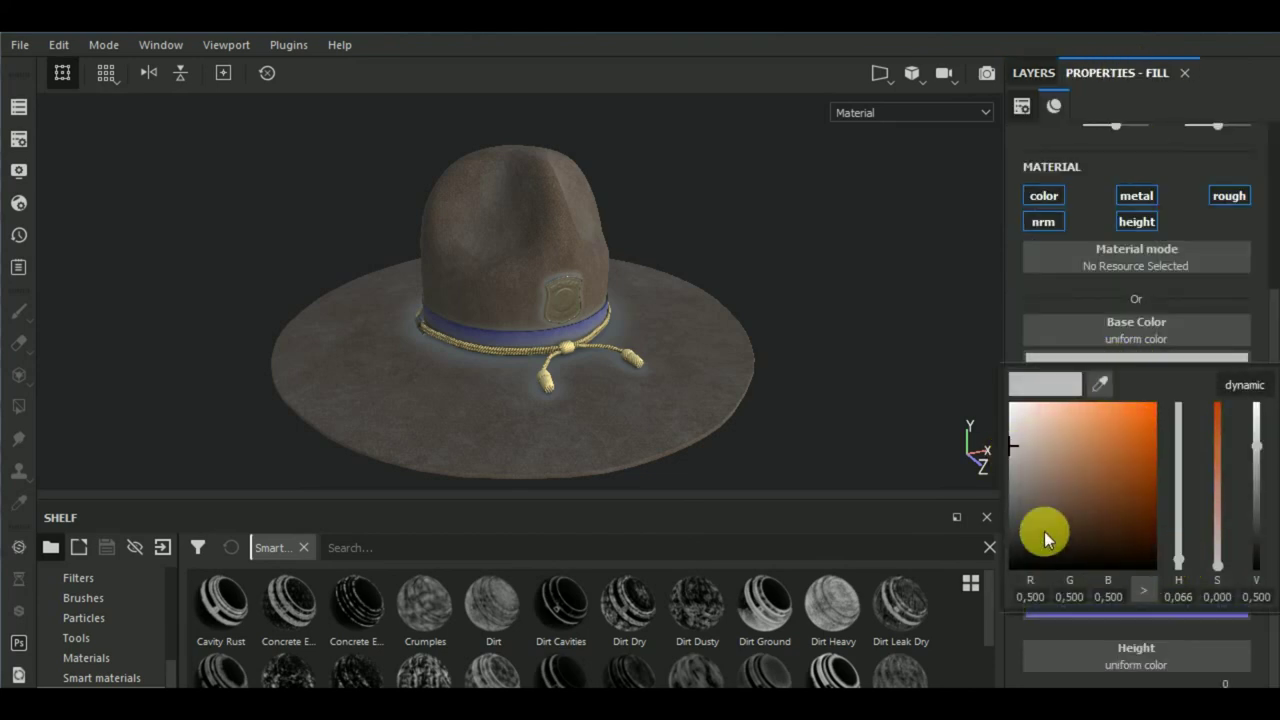
pyautogui.moveTo(1044, 531)
pyautogui.mouseDown()
pyautogui.moveTo(1036, 548)
pyautogui.moveTo(1017, 505)
pyautogui.moveTo(1008, 546)
pyautogui.moveTo(1061, 543)
pyautogui.moveTo(1045, 480)
pyautogui.mouseUp()
pyautogui.keyDown('alt'); pyautogui.moveTo(901, 427); pyautogui.dragTo(891, 404); pyautogui.keyUp('alt')
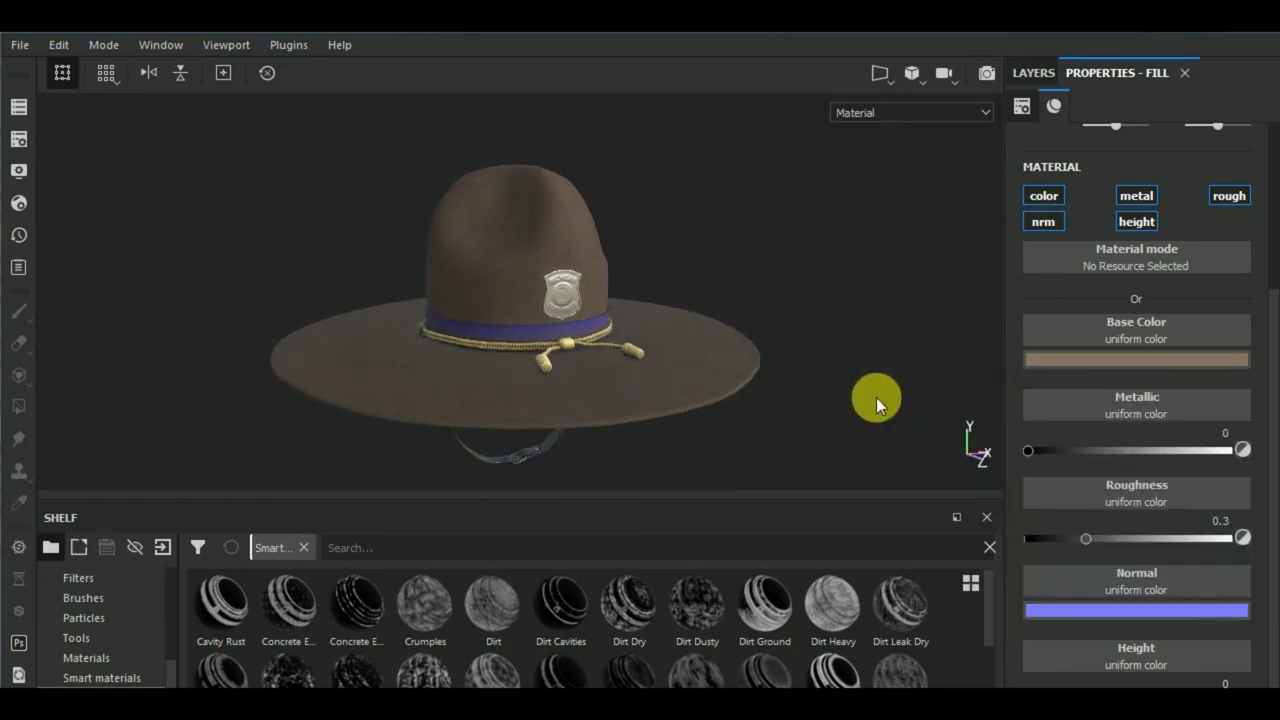
pyautogui.scroll(1, 559, 306)
pyautogui.scroll(3, 582, 327)
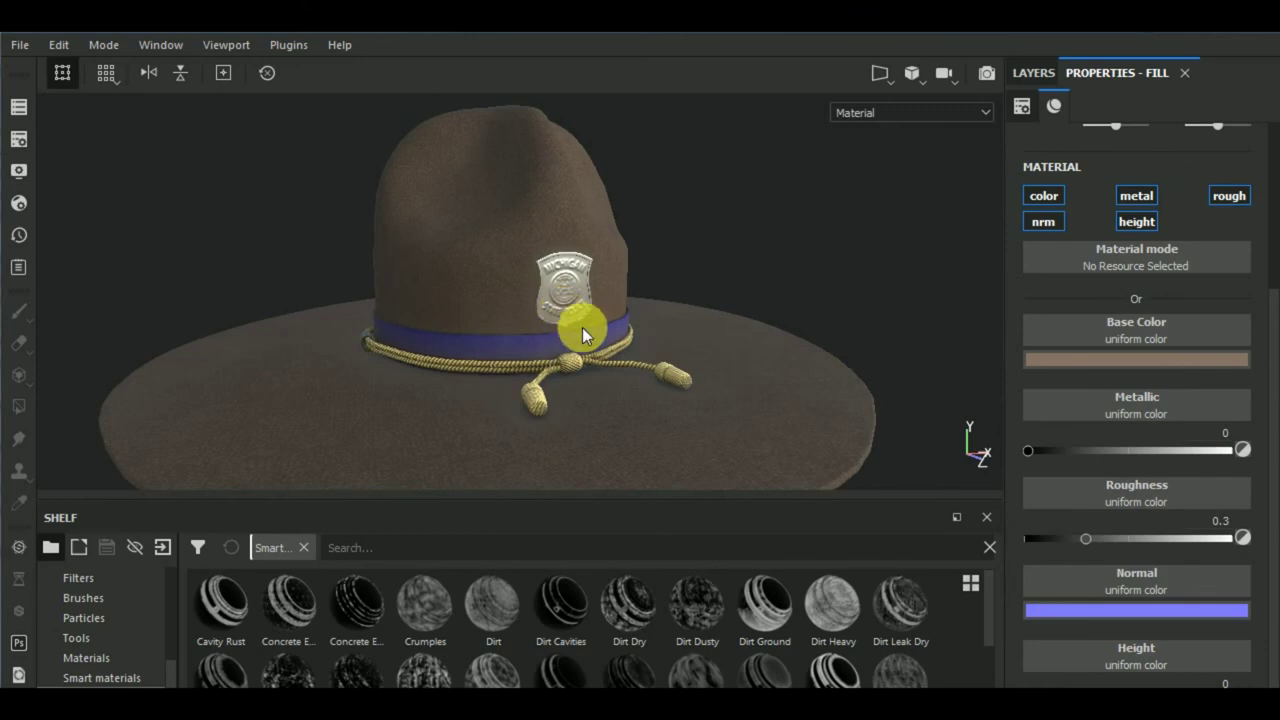
pyautogui.click(1134, 357)
pyautogui.moveTo(1049, 483)
pyautogui.mouseDown()
pyautogui.moveTo(1049, 513)
pyautogui.moveTo(1082, 505)
pyautogui.moveTo(1099, 528)
pyautogui.moveTo(1057, 522)
pyautogui.mouseUp()
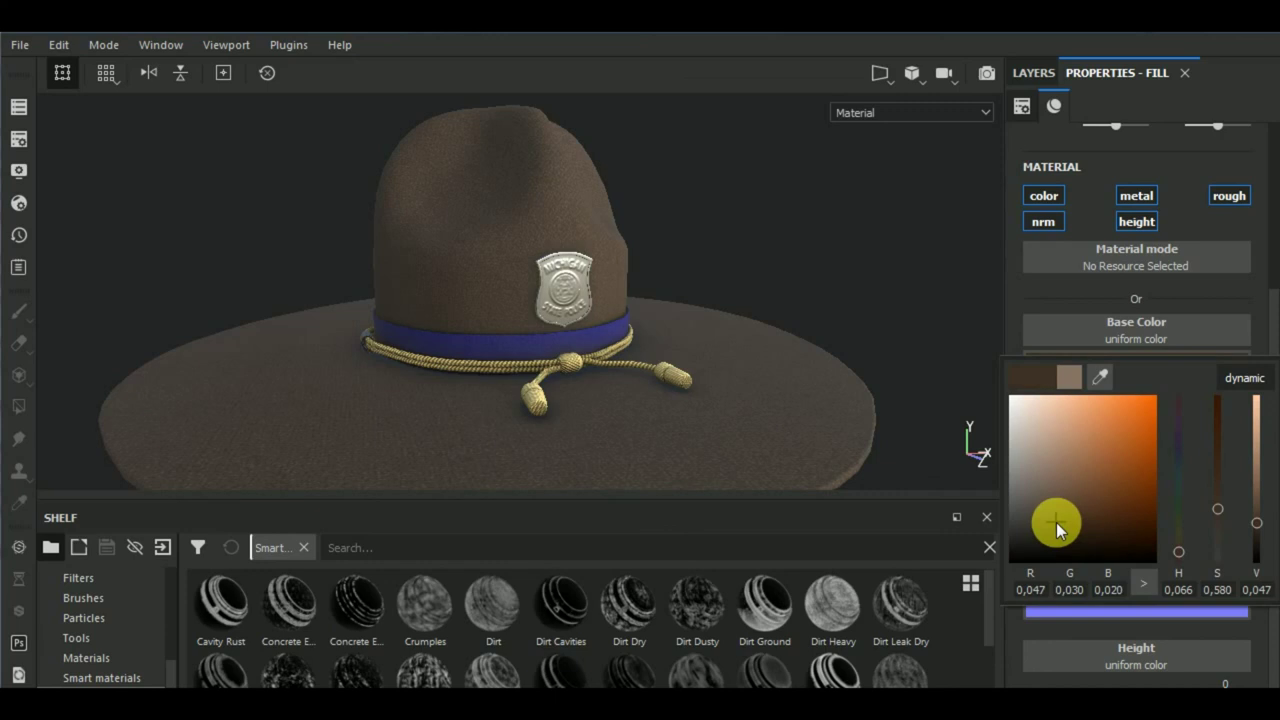
pyautogui.click(1031, 74)
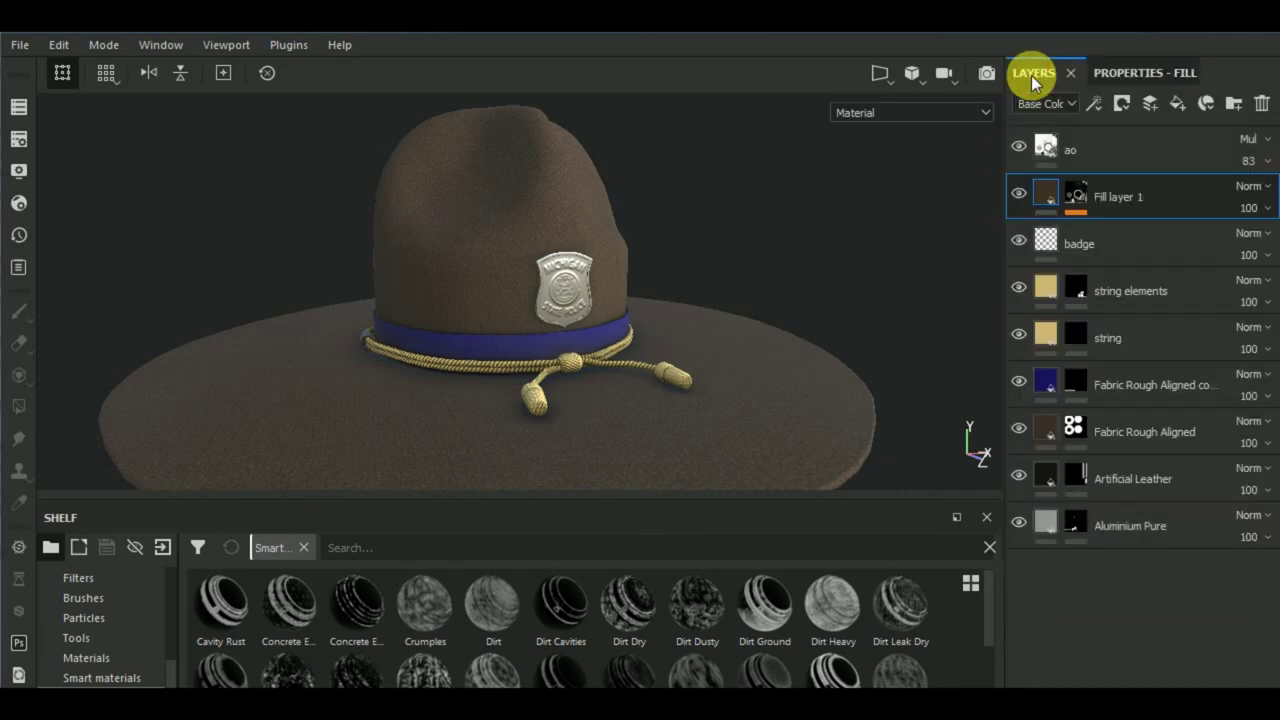
pyautogui.click(1019, 203)
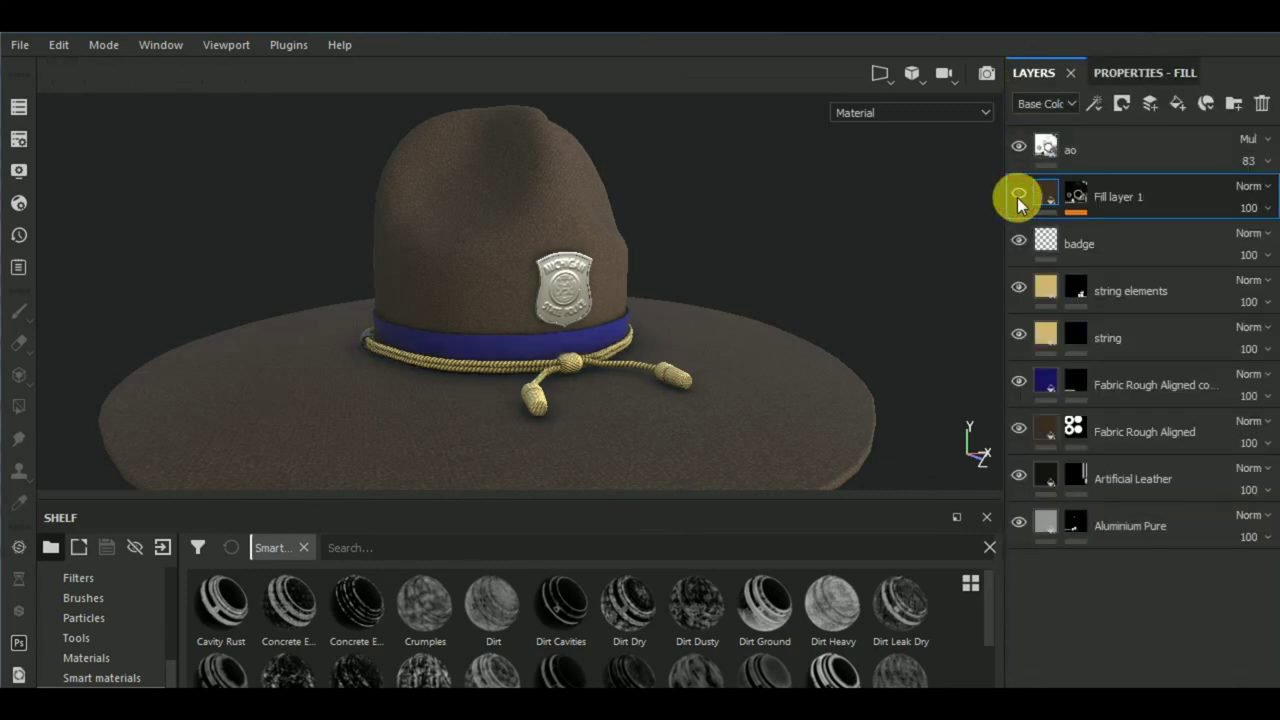
pyautogui.click(1019, 203)
pyautogui.moveTo(822, 306)
pyautogui.keyDown('alt'); pyautogui.mouseDown()
pyautogui.moveTo(662, 382)
pyautogui.moveTo(886, 386)
pyautogui.moveTo(808, 349)
pyautogui.moveTo(820, 346)
pyautogui.moveTo(756, 449)
pyautogui.mouseUp(); pyautogui.keyUp('alt')
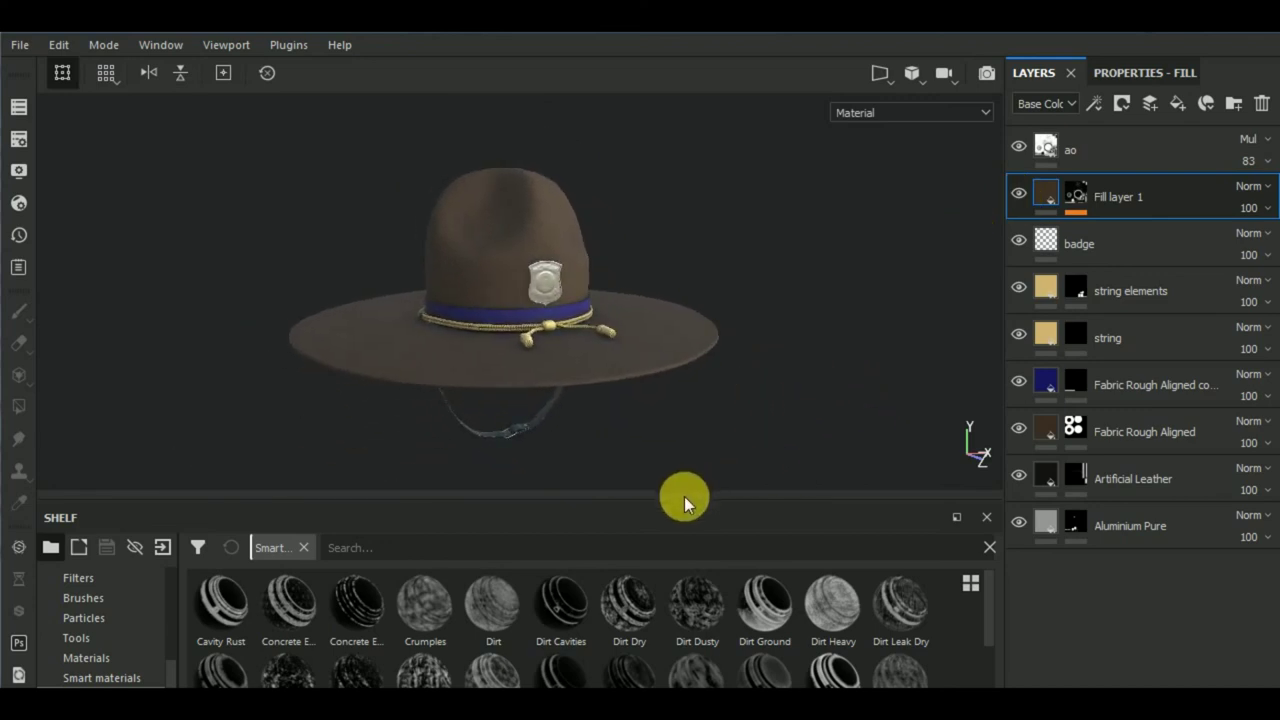
pyautogui.moveTo(684, 496); pyautogui.dragTo(709, 620)
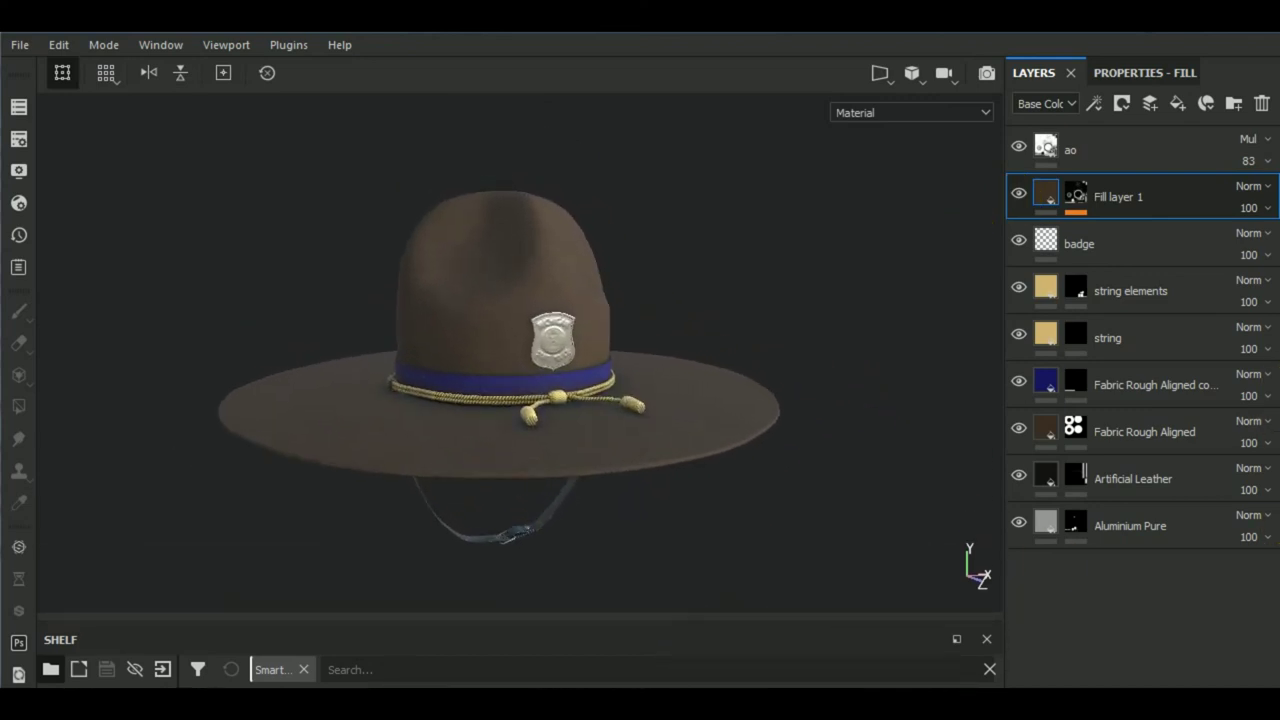